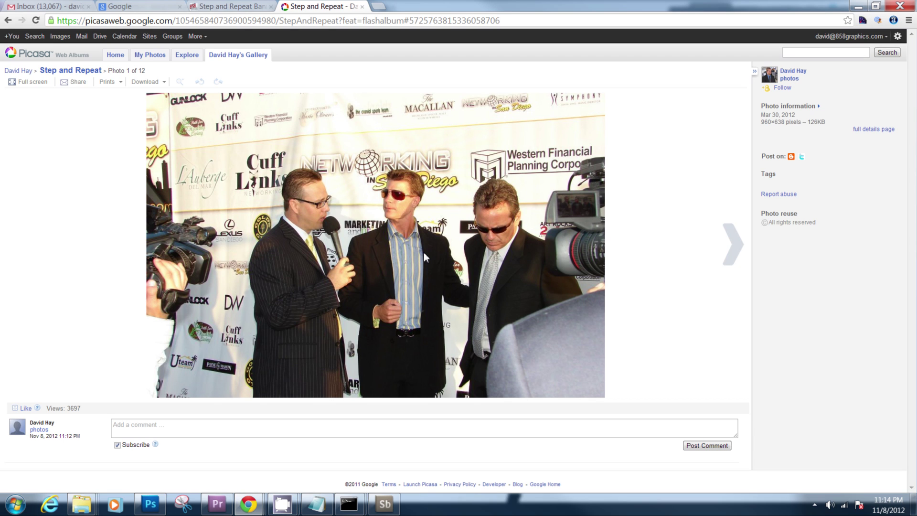
Page through the seven Step and Repeat example photos, then return to the Photoshop banner
{"action": "left_click", "coordinate": [739, 250]}
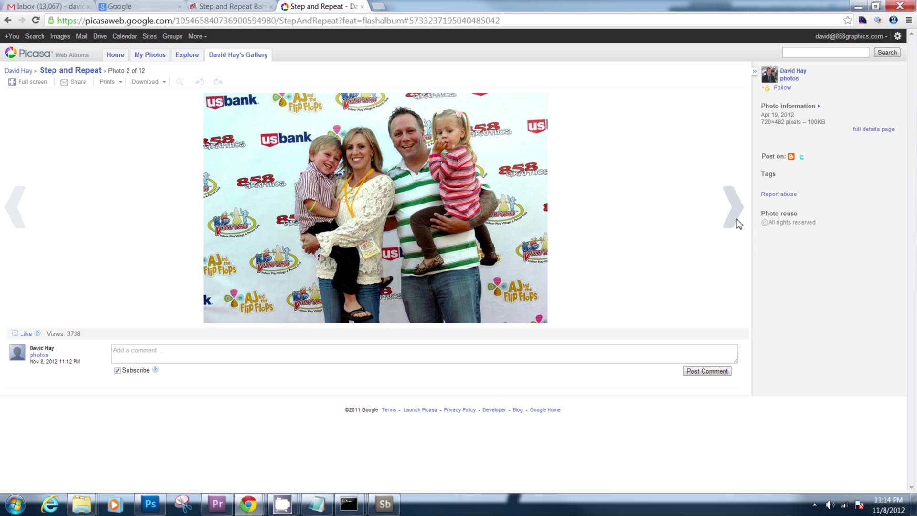
{"action": "left_click", "coordinate": [739, 223]}
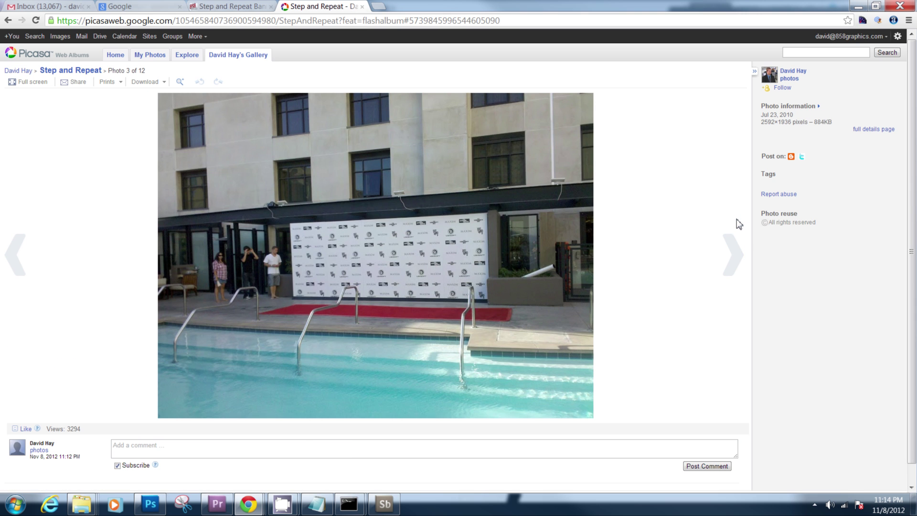
{"action": "left_click", "coordinate": [739, 224]}
{"action": "left_click", "coordinate": [739, 224]}
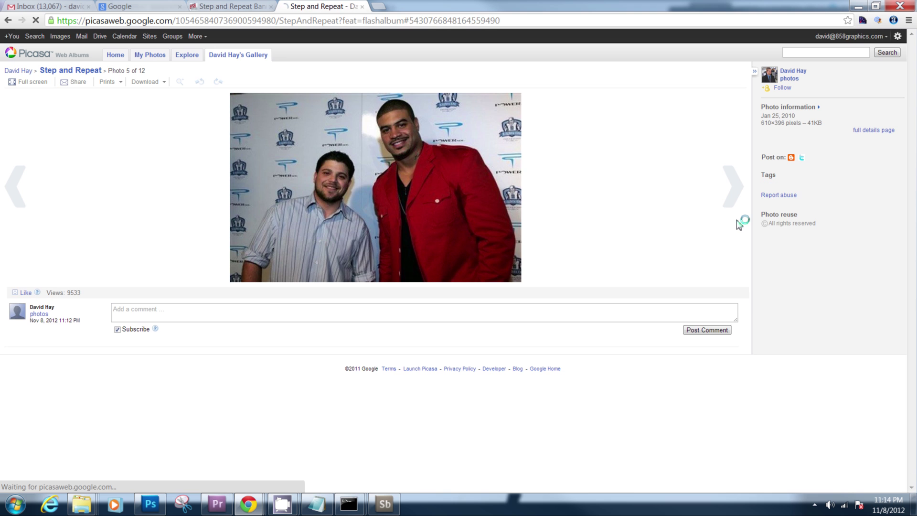
{"action": "left_click", "coordinate": [738, 224]}
{"action": "left_click", "coordinate": [738, 223]}
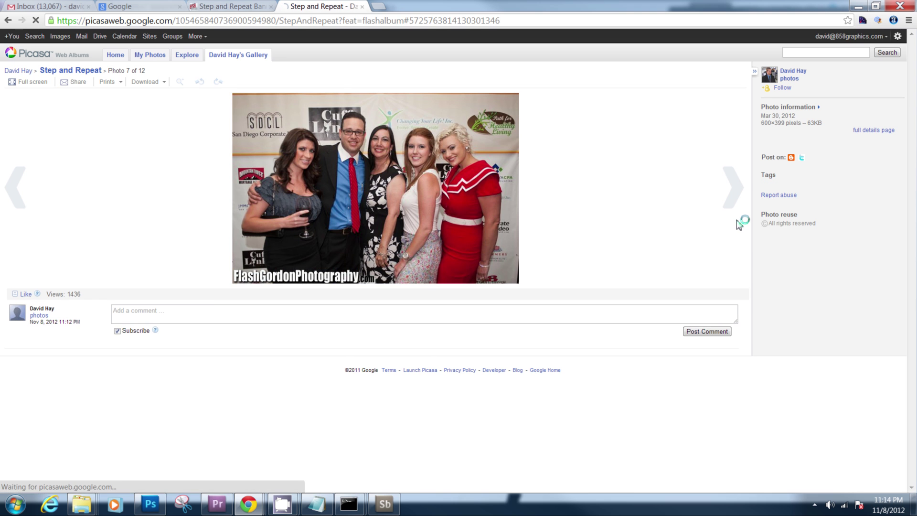
{"action": "left_click", "coordinate": [150, 504]}
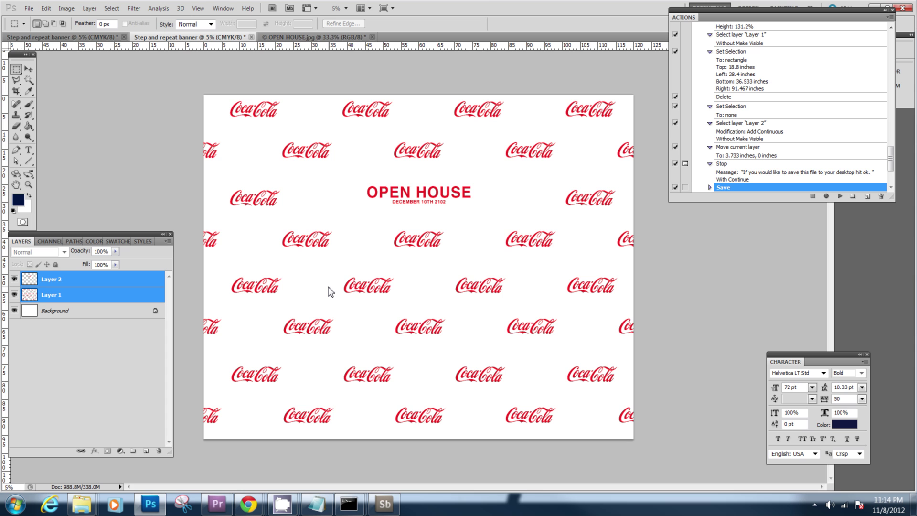
Close both banner documents and OPEN HOUSE.jpg without saving changes
{"action": "left_click", "coordinate": [251, 37]}
{"action": "left_click", "coordinate": [474, 193]}
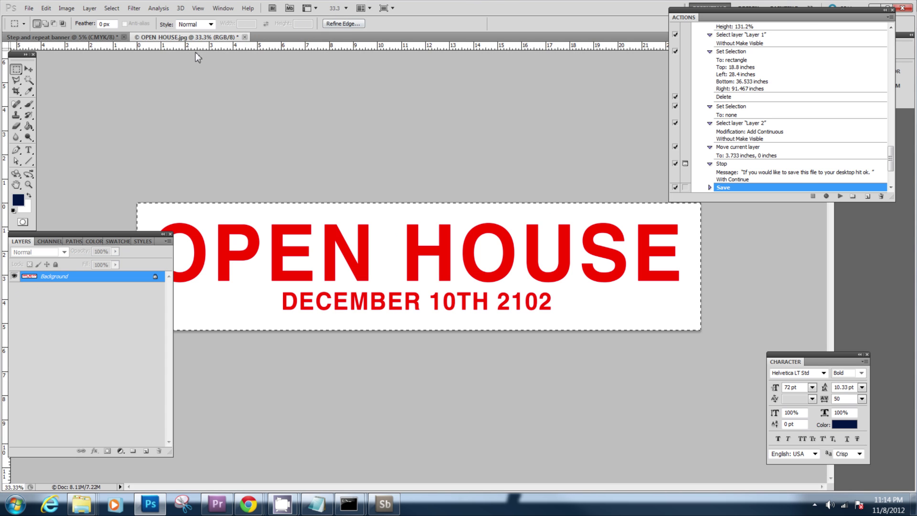
{"action": "left_click", "coordinate": [244, 37]}
{"action": "left_click", "coordinate": [483, 190]}
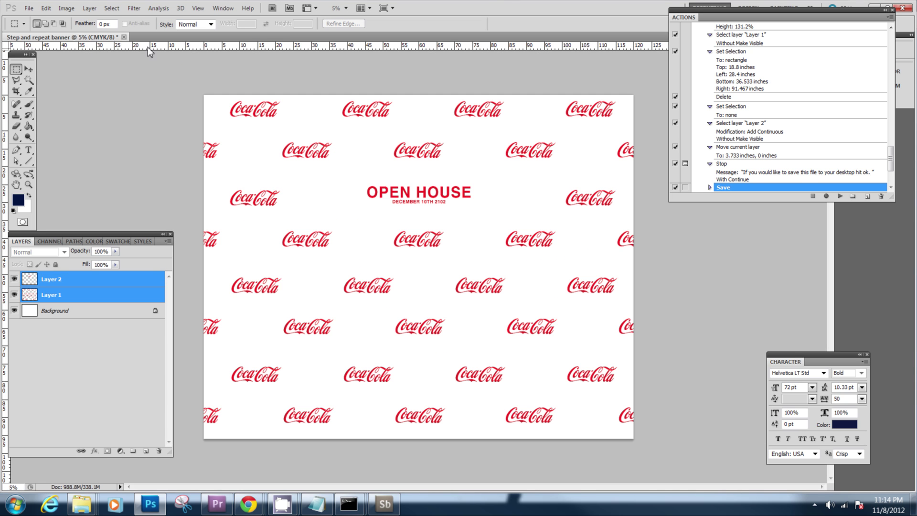
{"action": "left_click", "coordinate": [124, 37]}
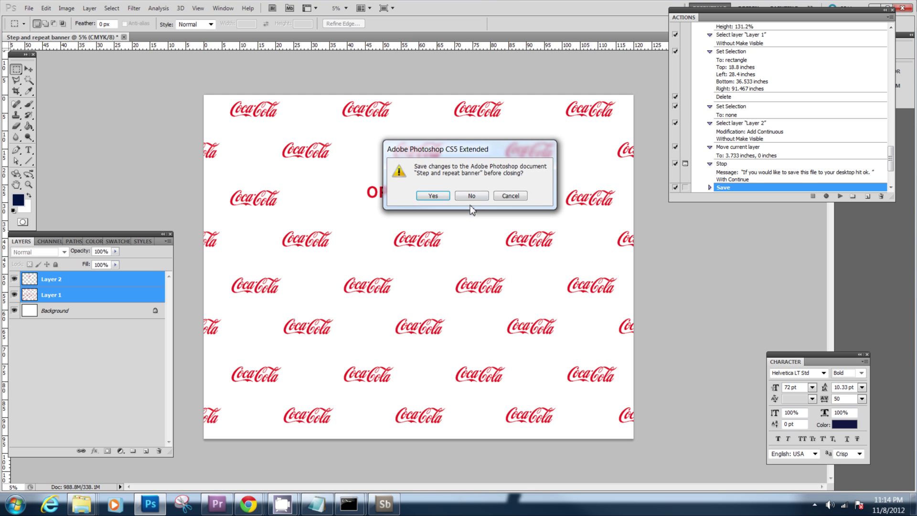
{"action": "left_click", "coordinate": [480, 192]}
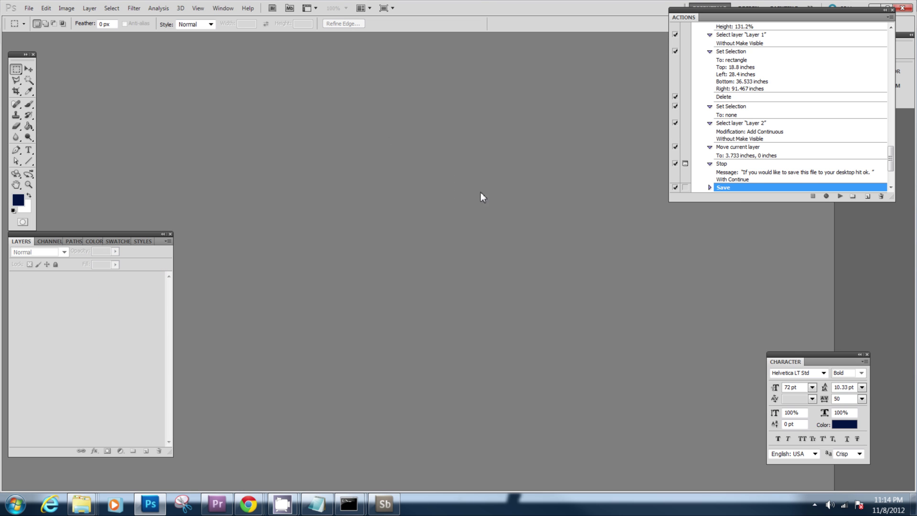
Show the Actions panel and select the Step and repeat banner action
{"action": "left_click", "coordinate": [229, 8]}
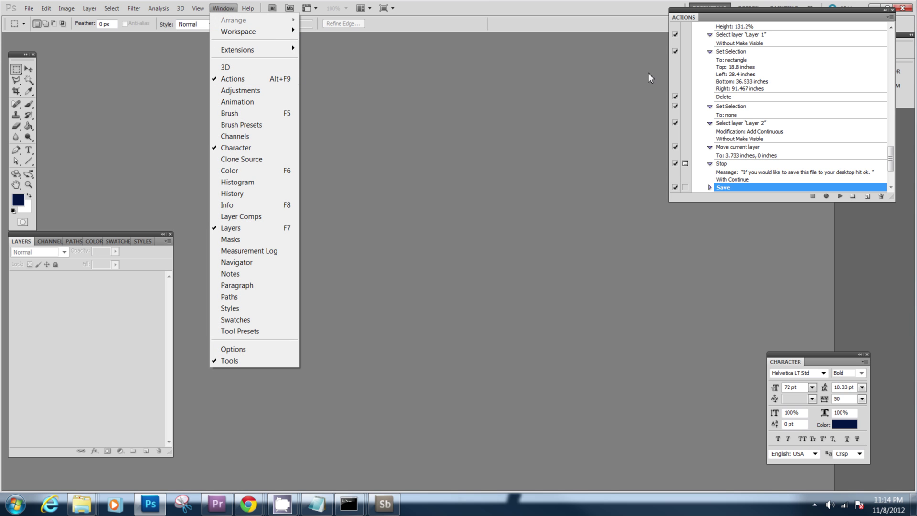
{"action": "left_click_drag", "start_coordinate": [891, 163], "coordinate": [885, 48]}
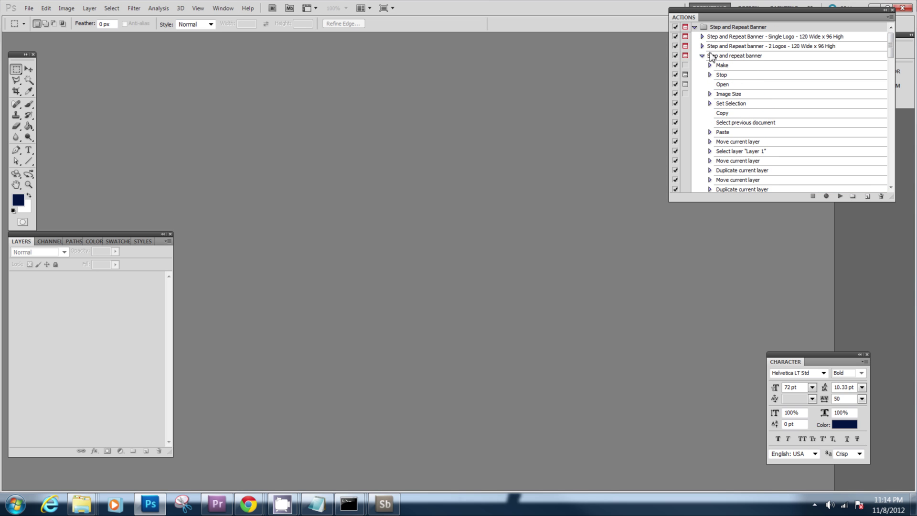
{"action": "left_click", "coordinate": [702, 56]}
{"action": "left_click", "coordinate": [736, 58]}
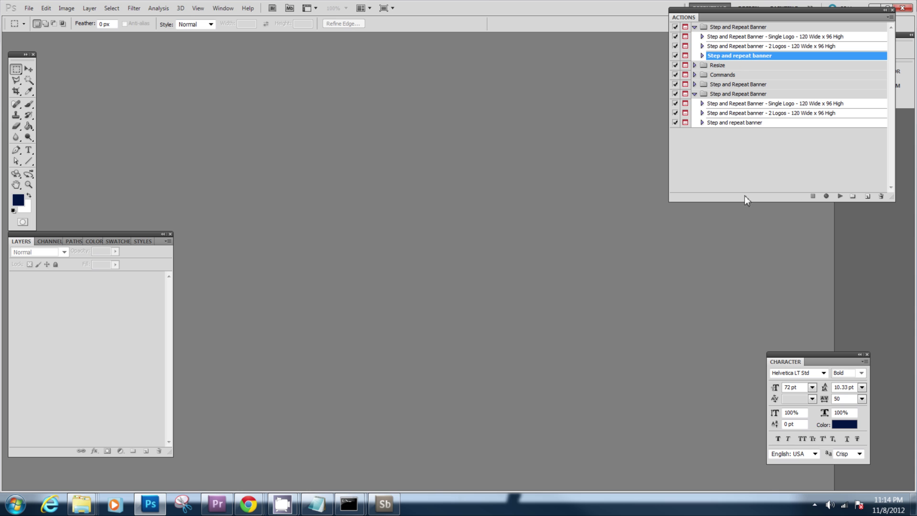
Play the Step and repeat banner action and open Coca-Cola_Logo_Script.jpg as the tiling logo
{"action": "left_click", "coordinate": [839, 195]}
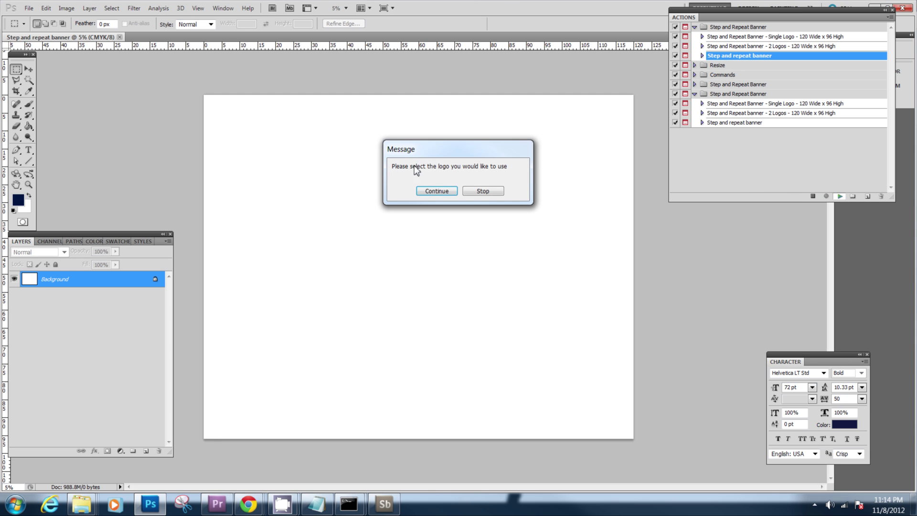
{"action": "left_click", "coordinate": [451, 194]}
{"action": "scroll", "coordinate": [429, 210], "scroll_direction": "down", "scroll_amount": 10}
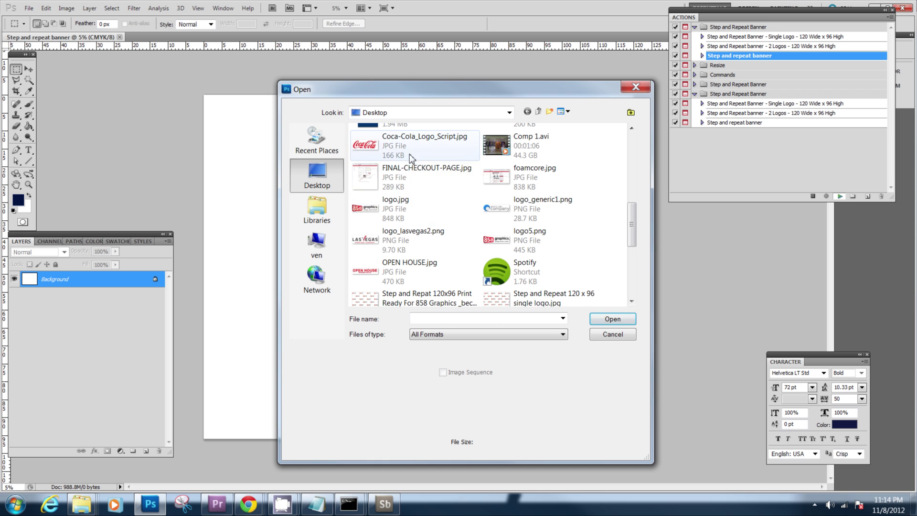
{"action": "left_click", "coordinate": [415, 143]}
{"action": "left_click", "coordinate": [612, 319]}
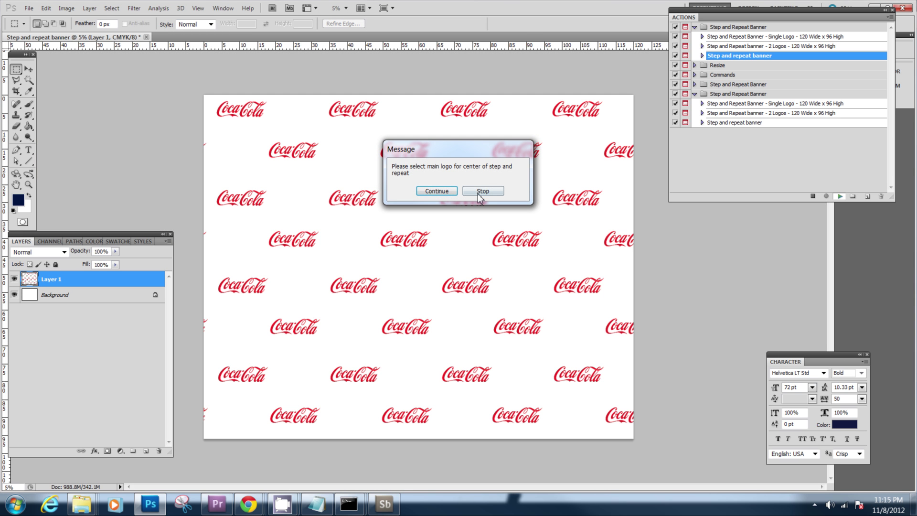
Open OPEN HOUSE.jpg as the centre logo and stop the action before saving
{"action": "left_click", "coordinate": [430, 191]}
{"action": "scroll", "coordinate": [436, 193], "scroll_direction": "down", "scroll_amount": 10}
{"action": "left_click", "coordinate": [410, 221]}
{"action": "left_click", "coordinate": [609, 319]}
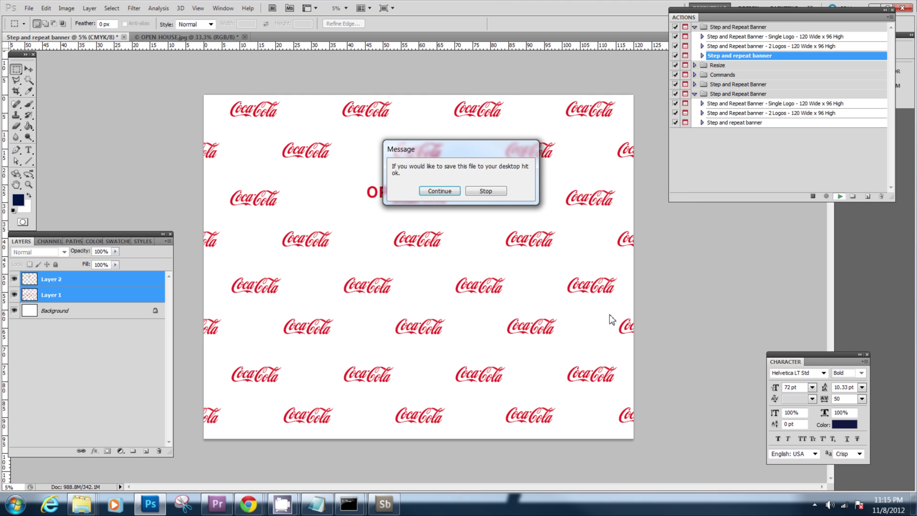
{"action": "left_click", "coordinate": [503, 191]}
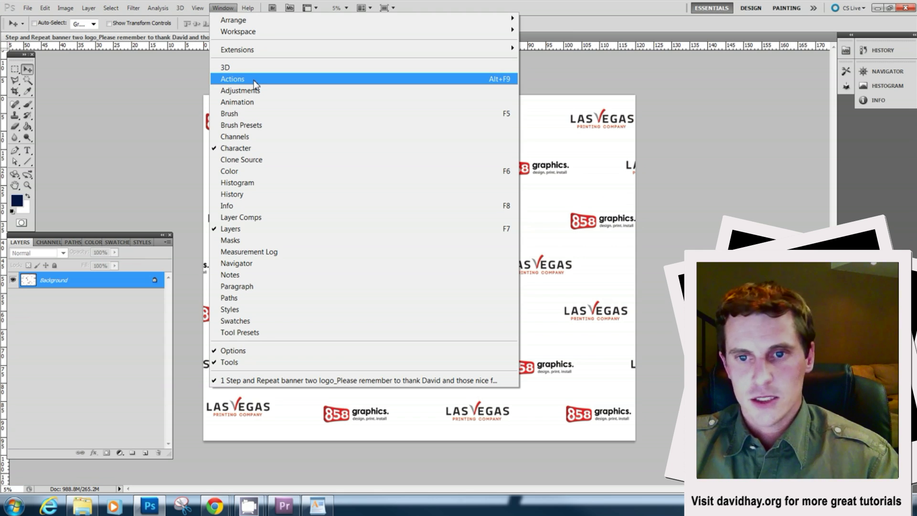
Create an action named 'Step and repeat banner' in the Step and Repeat Banner set and start recording
{"action": "left_click", "coordinate": [254, 83]}
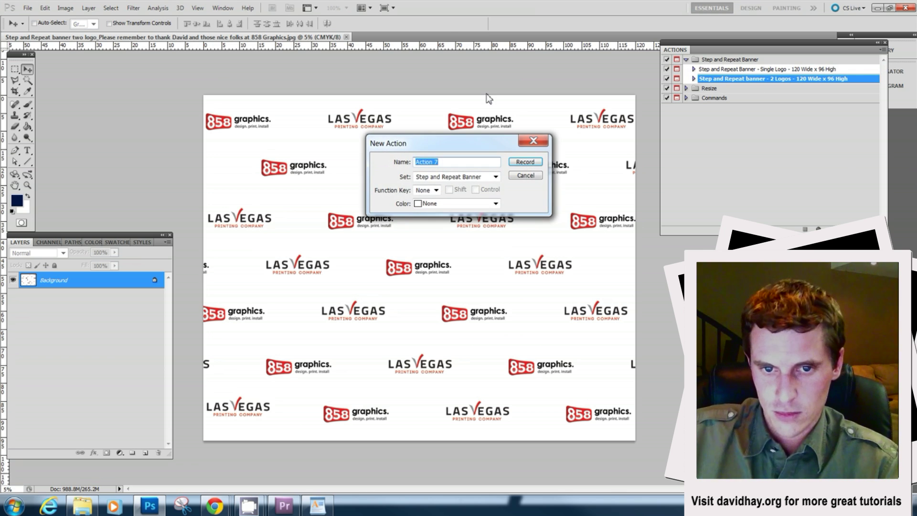
{"action": "type", "text": "s"}
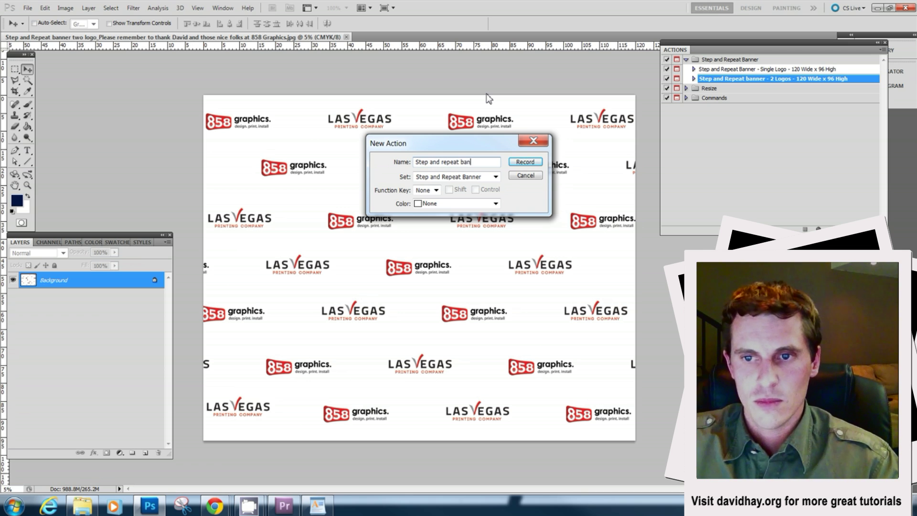
{"action": "left_click", "coordinate": [525, 161]}
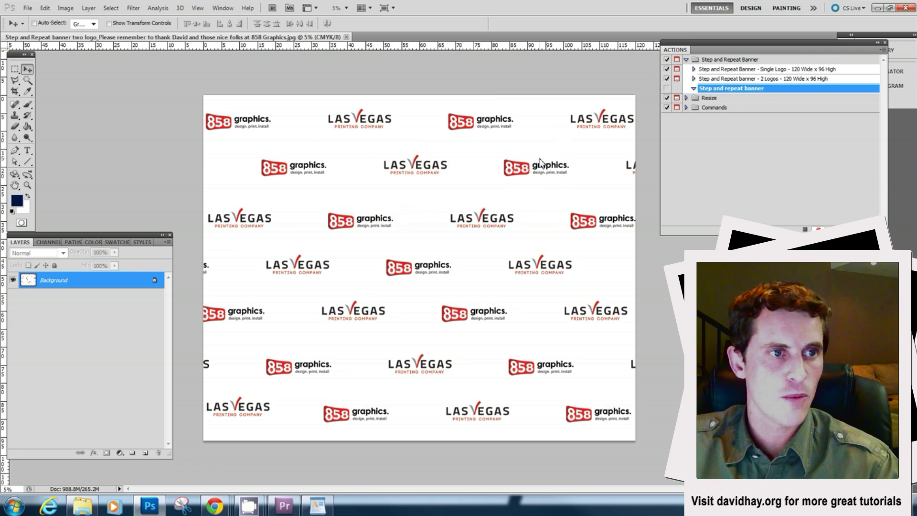
Start a new document sized 120 × 96 inches
{"action": "left_click", "coordinate": [28, 8]}
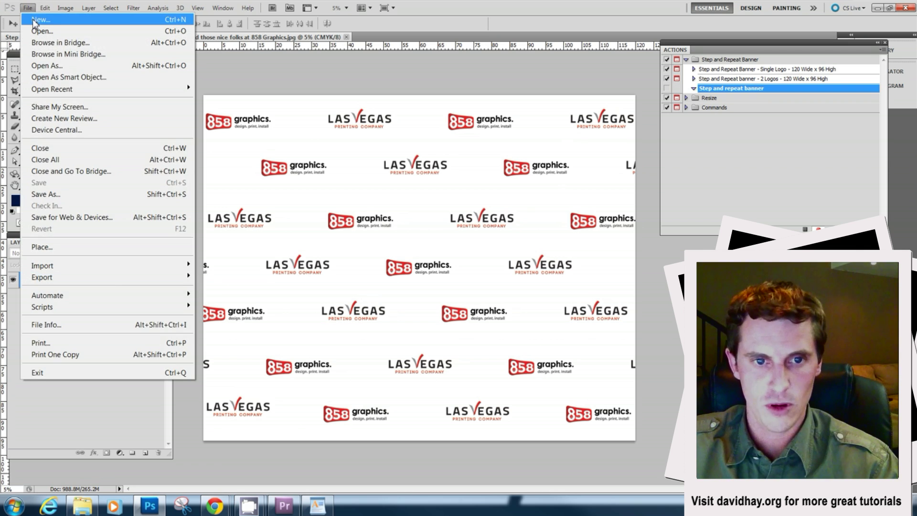
{"action": "left_click", "coordinate": [36, 20]}
{"action": "left_click", "coordinate": [329, 130]}
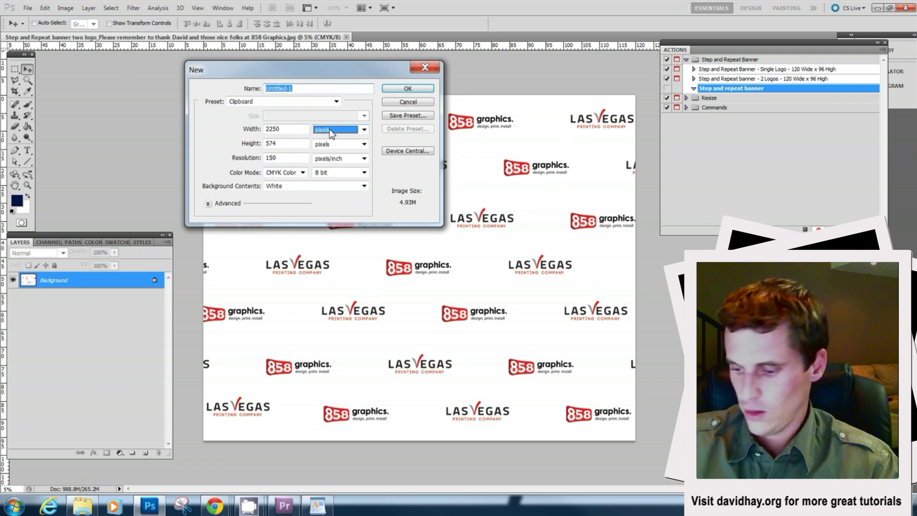
{"action": "left_click", "coordinate": [340, 150]}
{"action": "type", "text": "120"}
{"action": "left_click", "coordinate": [322, 144]}
{"action": "left_click", "coordinate": [290, 147]}
{"action": "key", "text": "shift+Tab"}
{"action": "type", "text": "96"}
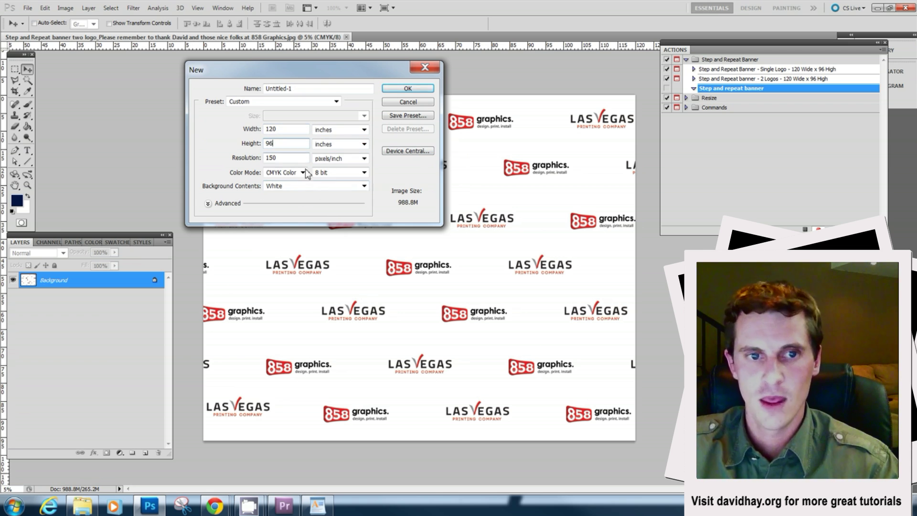
Keep the Custom preset, name it 'Step and repeat banner', and create it
{"action": "left_click", "coordinate": [280, 101]}
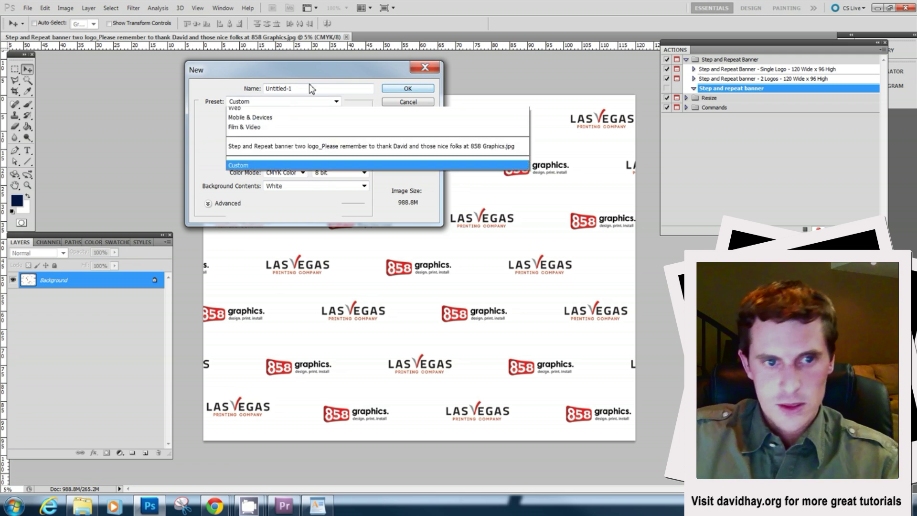
{"action": "left_click", "coordinate": [309, 85]}
{"action": "left_click_drag", "start_coordinate": [308, 86], "coordinate": [209, 62]}
{"action": "type", "text": "St"}
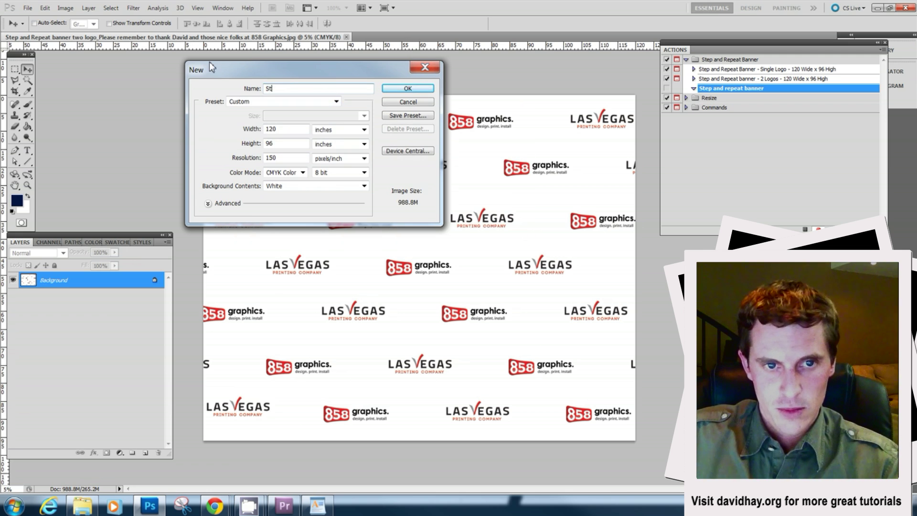
{"action": "type", "text": "ep and repeat banner"}
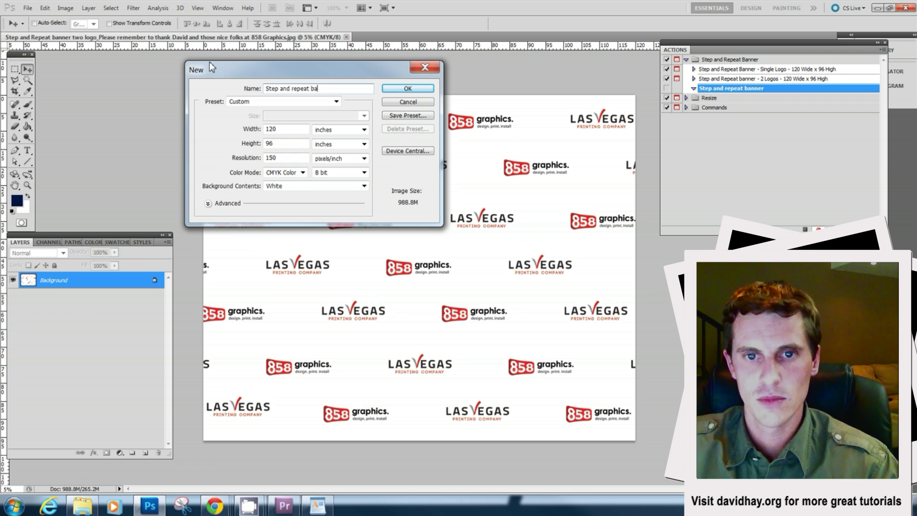
{"action": "left_click", "coordinate": [415, 88]}
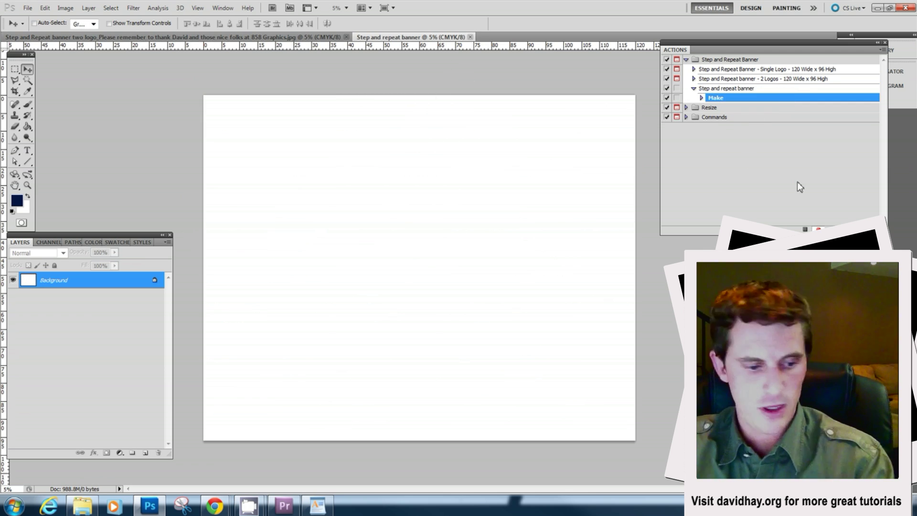
Insert a continuable Stop with a 'Please select the logo…' message into the action
{"action": "left_click", "coordinate": [701, 98]}
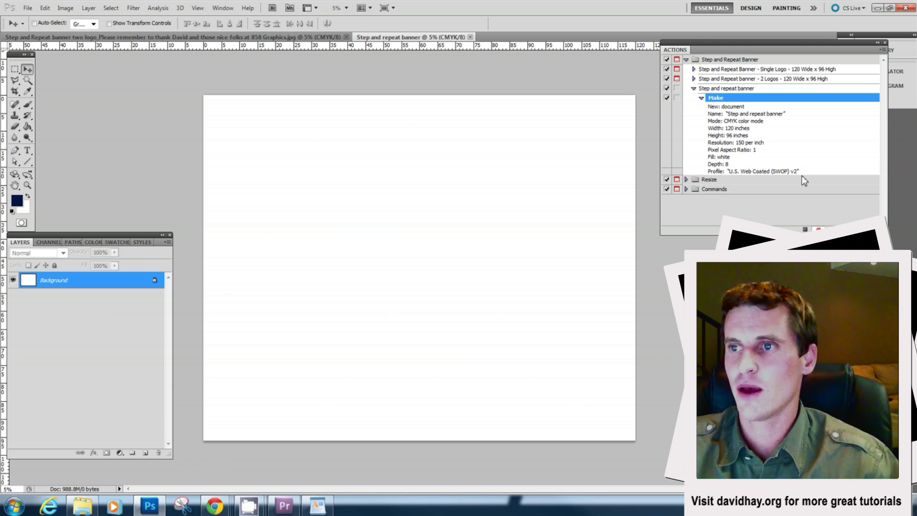
{"action": "left_click", "coordinate": [882, 50]}
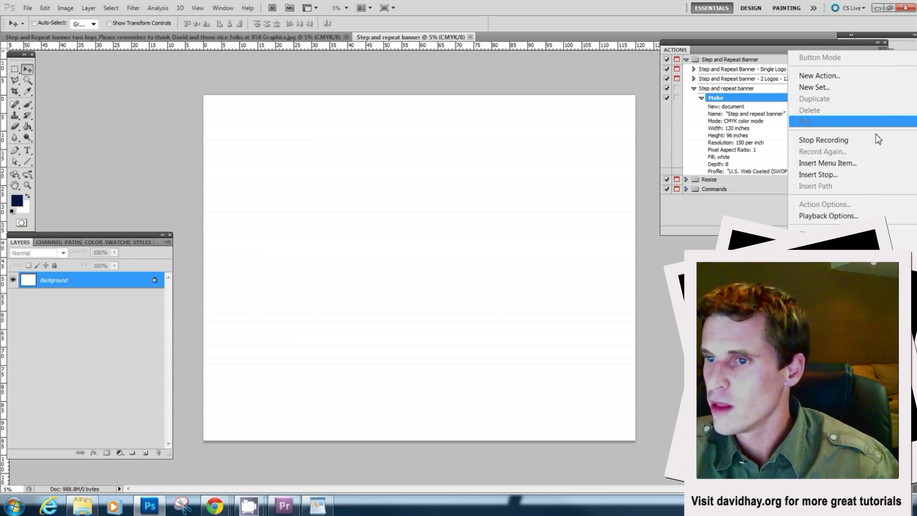
{"action": "left_click", "coordinate": [859, 174]}
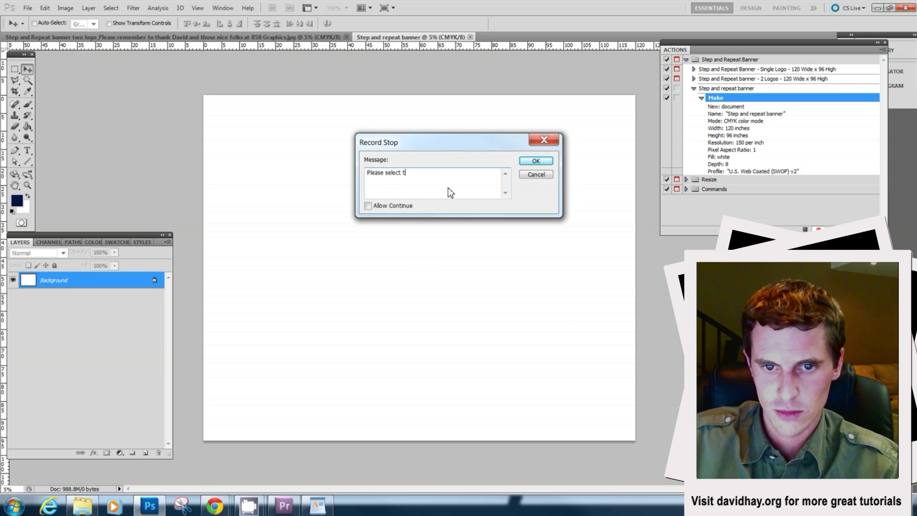
{"action": "type", "text": "Please select the logo you would like to use"}
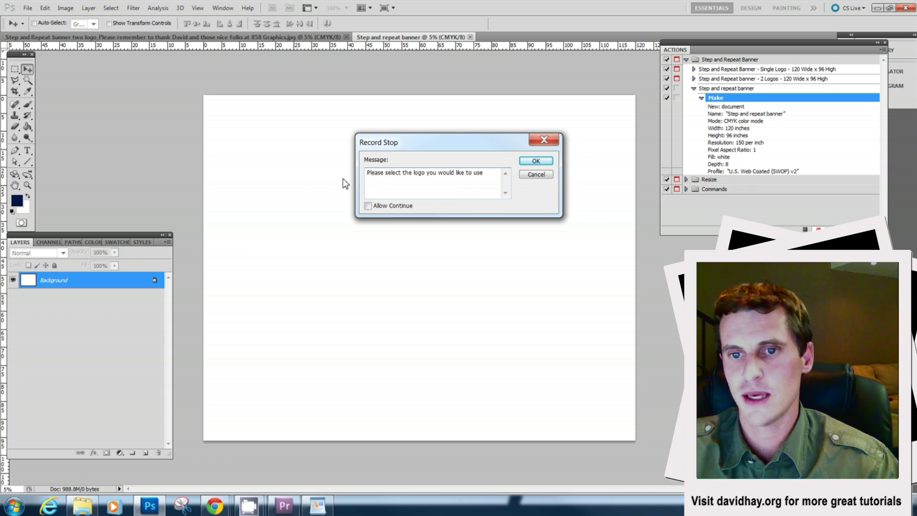
{"action": "left_click", "coordinate": [367, 205]}
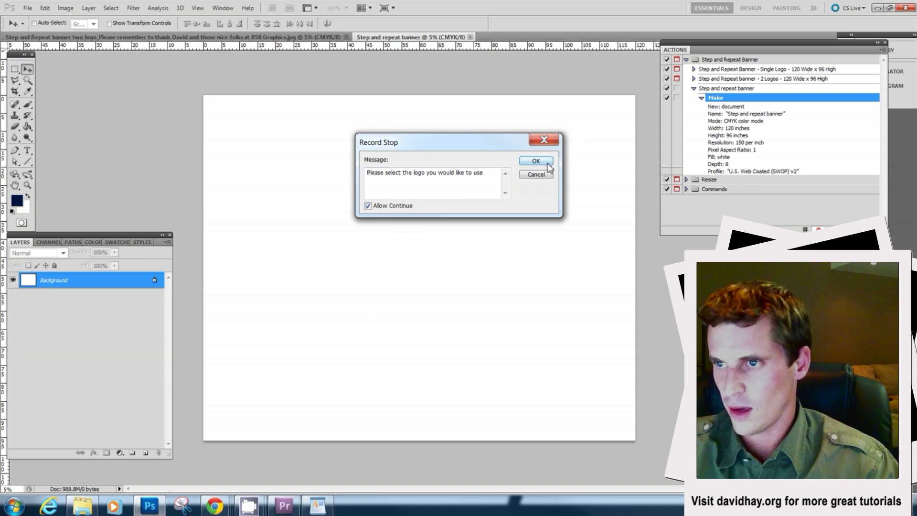
{"action": "left_click", "coordinate": [536, 161]}
Insert the File > Open menu item as the next action step
{"action": "left_click", "coordinate": [881, 50]}
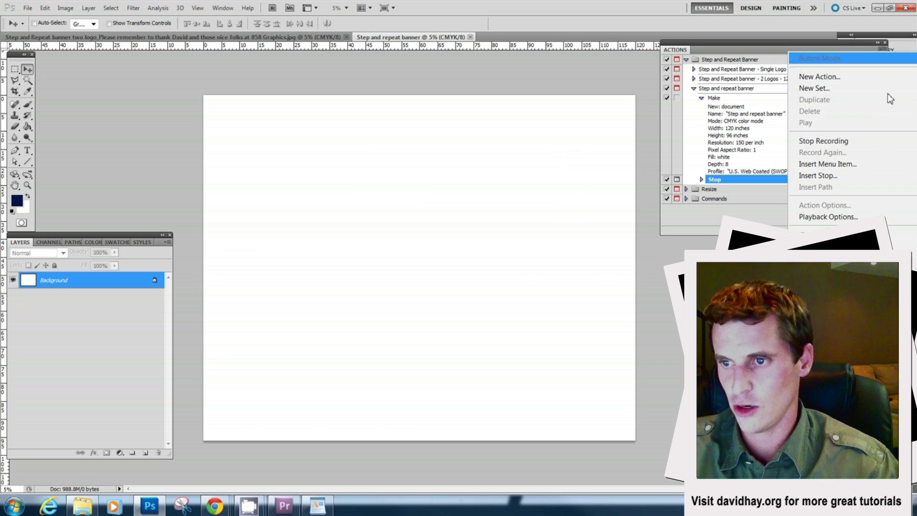
{"action": "left_click", "coordinate": [863, 168]}
{"action": "left_click", "coordinate": [27, 8]}
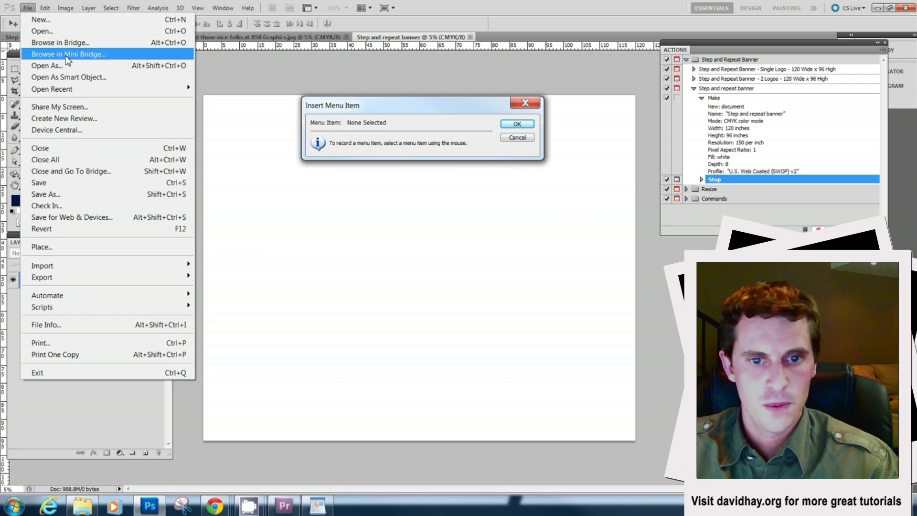
{"action": "left_click", "coordinate": [96, 32]}
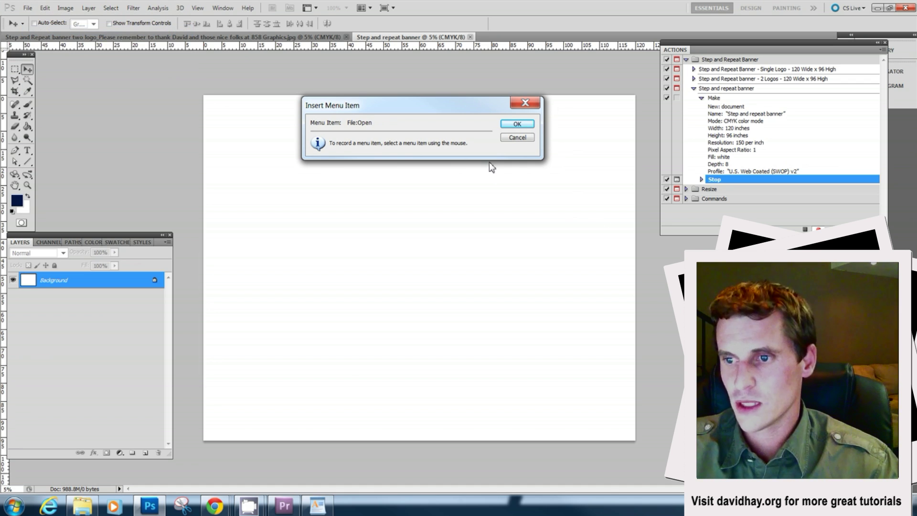
{"action": "left_click", "coordinate": [516, 124]}
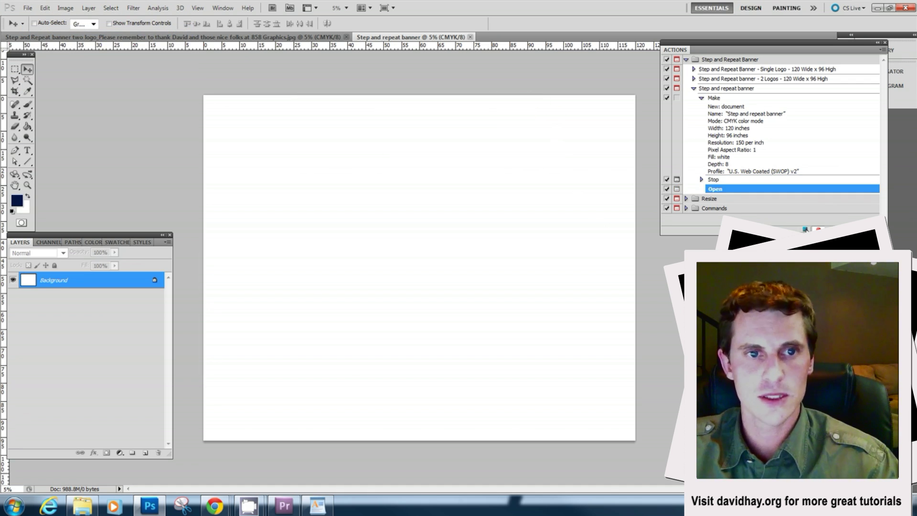
Close the blank banner and play the Step and repeat banner action past its message
{"action": "left_click", "coordinate": [470, 37]}
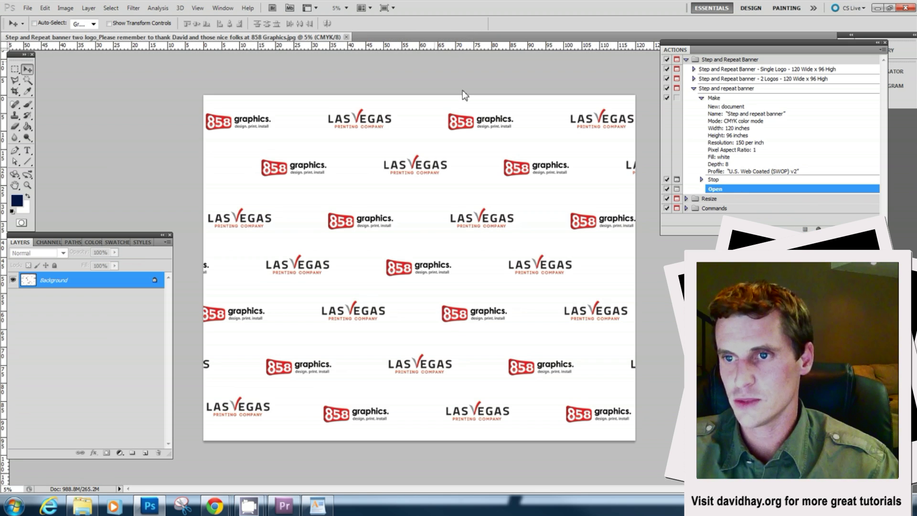
{"action": "left_click", "coordinate": [742, 89]}
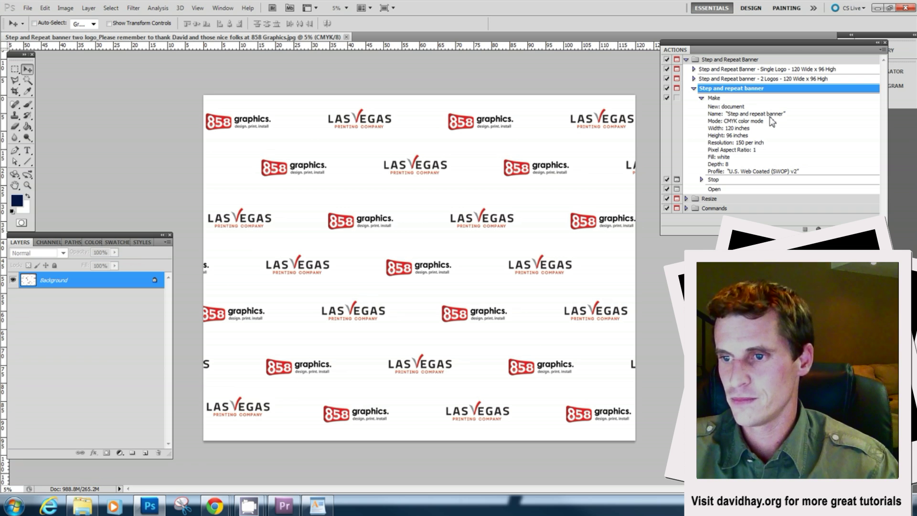
{"action": "left_click", "coordinate": [819, 229]}
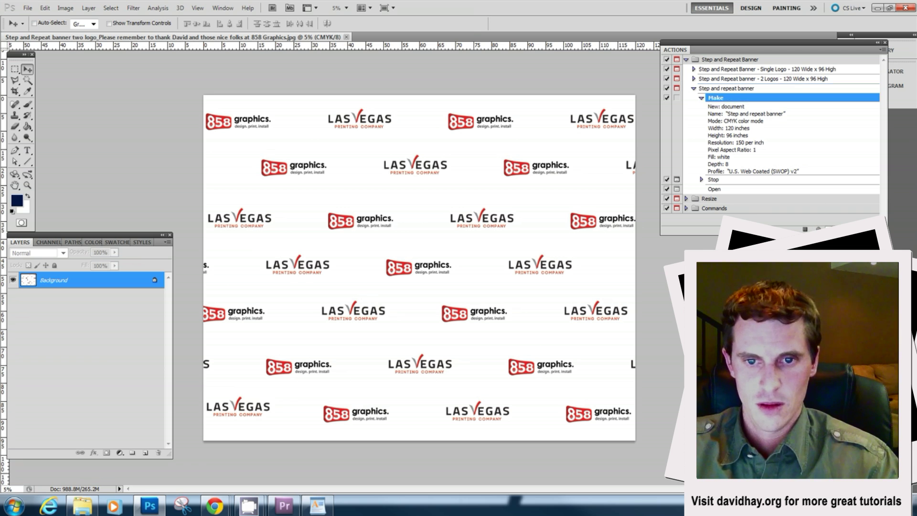
{"action": "left_click", "coordinate": [426, 192]}
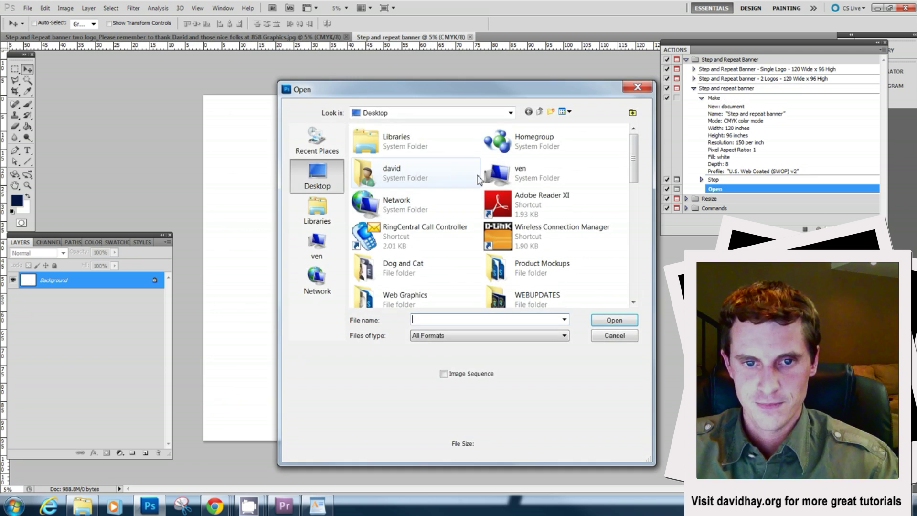
Open logo.jpg from the Open dialog and select the action's Open step
{"action": "scroll", "coordinate": [481, 180], "scroll_direction": "down", "scroll_amount": 5}
{"action": "scroll", "coordinate": [457, 241], "scroll_direction": "up", "scroll_amount": 5}
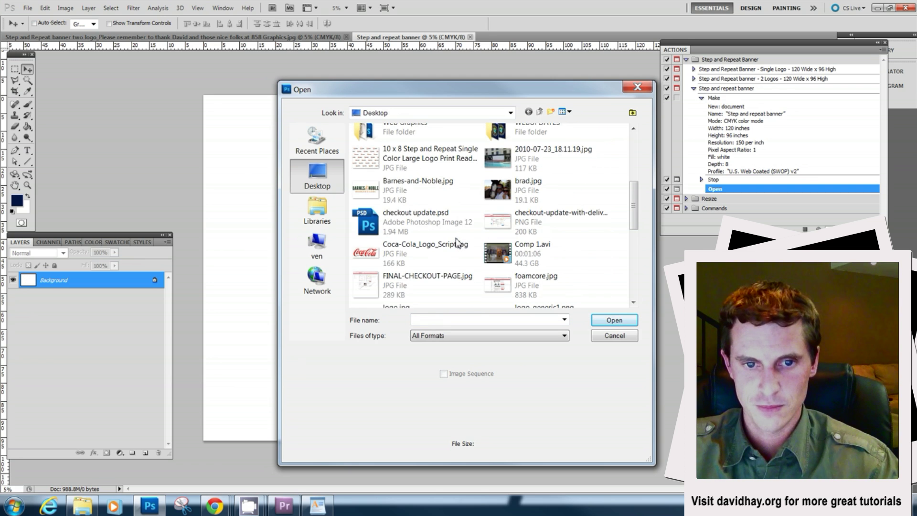
{"action": "scroll", "coordinate": [413, 291], "scroll_direction": "down", "scroll_amount": 5}
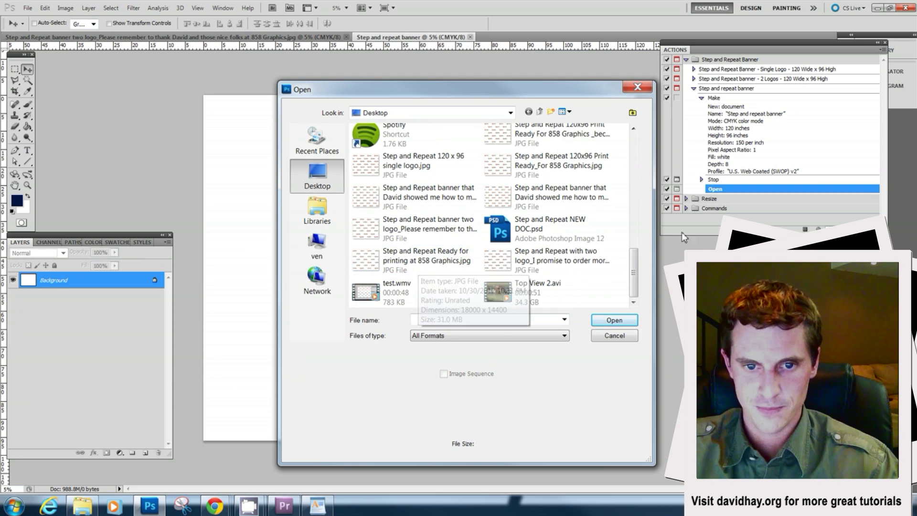
{"action": "left_click_drag", "start_coordinate": [641, 267], "coordinate": [413, 230]}
{"action": "left_click", "coordinate": [401, 217]}
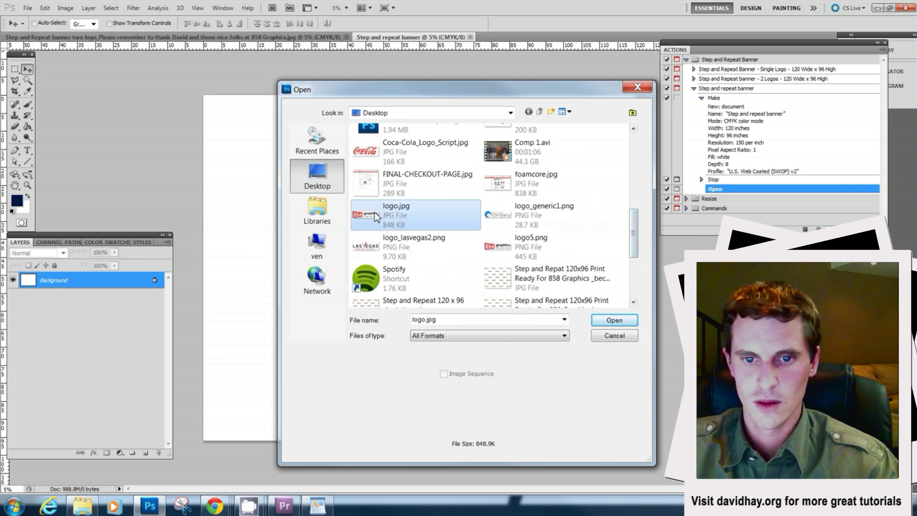
{"action": "left_click", "coordinate": [614, 319]}
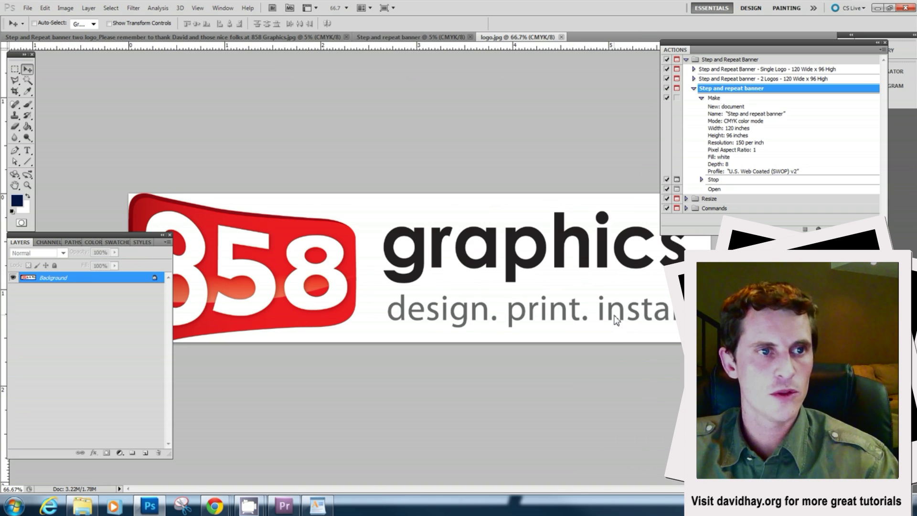
{"action": "left_click", "coordinate": [65, 7]}
{"action": "key", "text": "Escape"}
{"action": "left_click", "coordinate": [724, 189]}
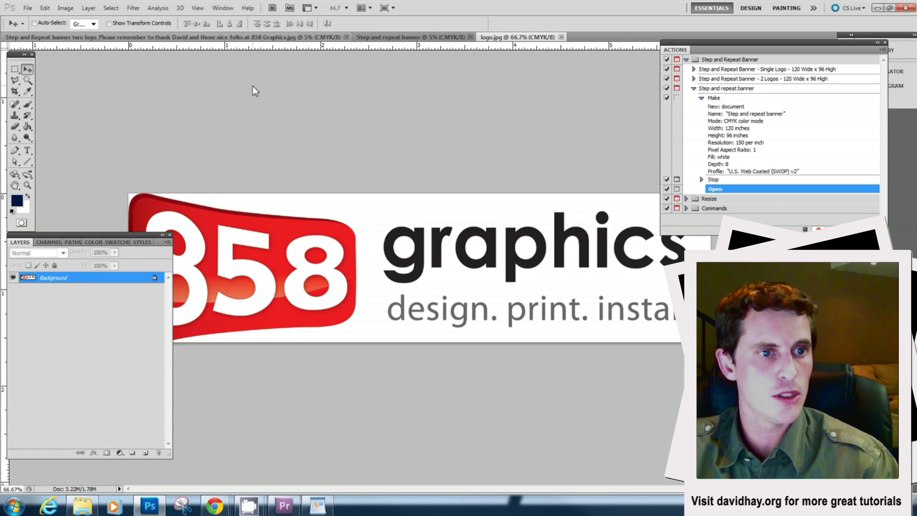
Resize the logo to 15 inches wide at 150 ppi
{"action": "left_click", "coordinate": [66, 8]}
{"action": "left_click", "coordinate": [84, 97]}
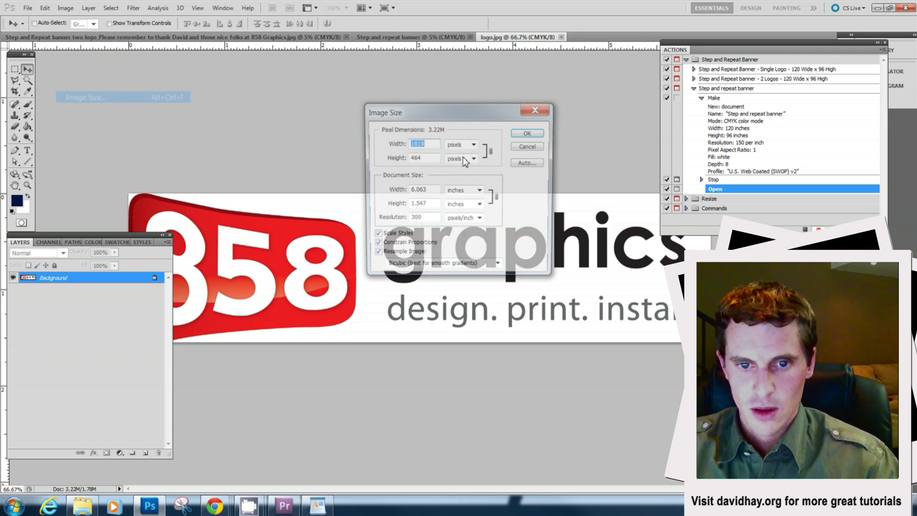
{"action": "double_click", "coordinate": [431, 194]}
{"action": "type", "text": "14"}
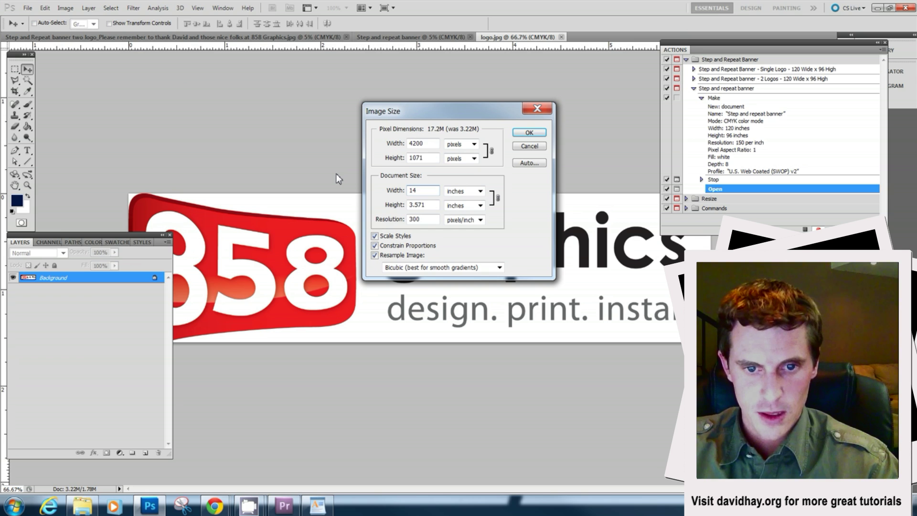
{"action": "key", "text": "BackSpace"}
{"action": "type", "text": "5"}
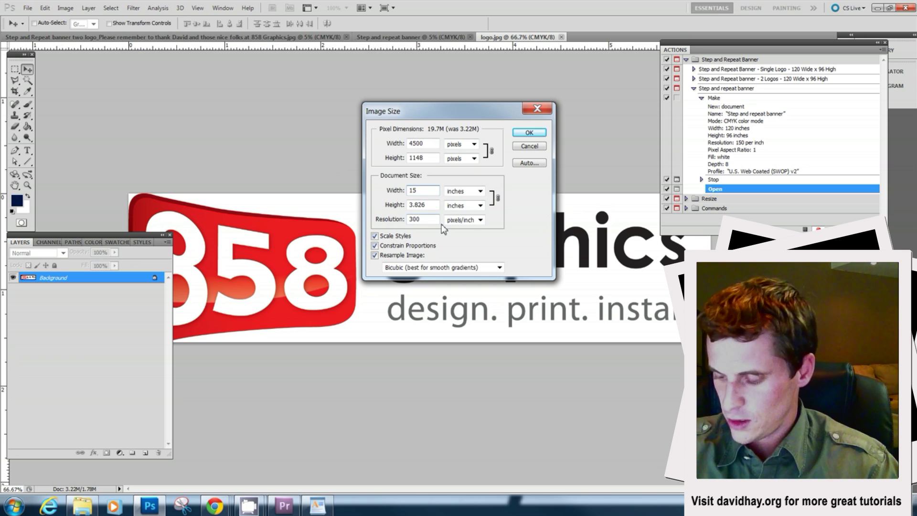
{"action": "double_click", "coordinate": [432, 220]}
{"action": "type", "text": "150"}
{"action": "left_click", "coordinate": [528, 134]}
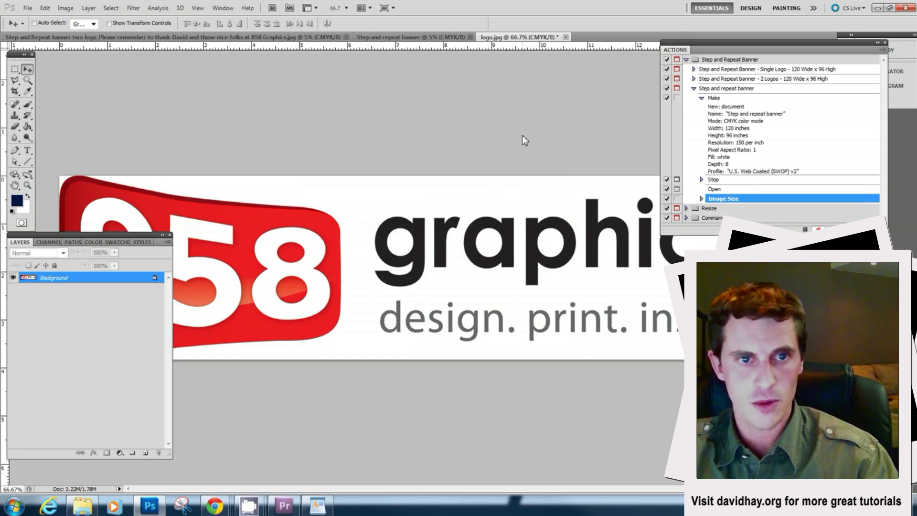
Copy the logo, paste it into the banner, and move it to the top-left corner
{"action": "key", "text": "ctrl+a"}
{"action": "key", "text": "ctrl+c"}
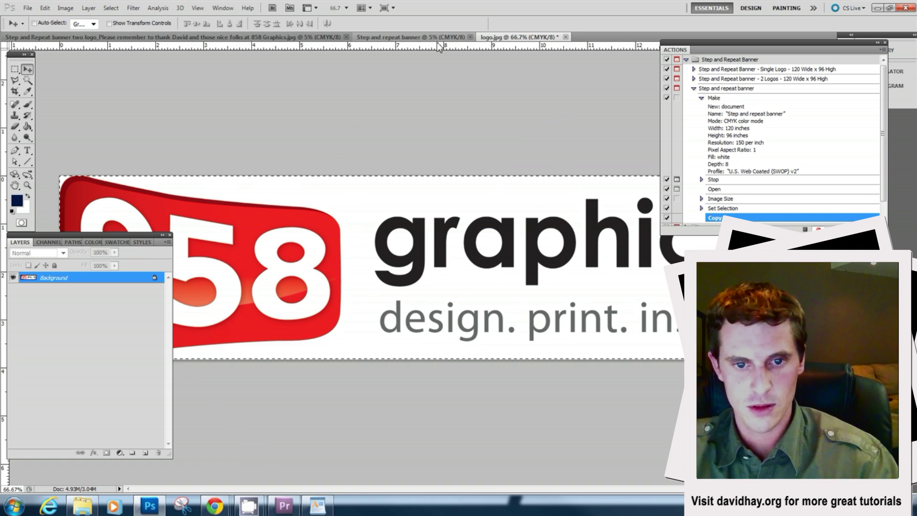
{"action": "left_click", "coordinate": [440, 37]}
{"action": "key", "text": "ctrl+v"}
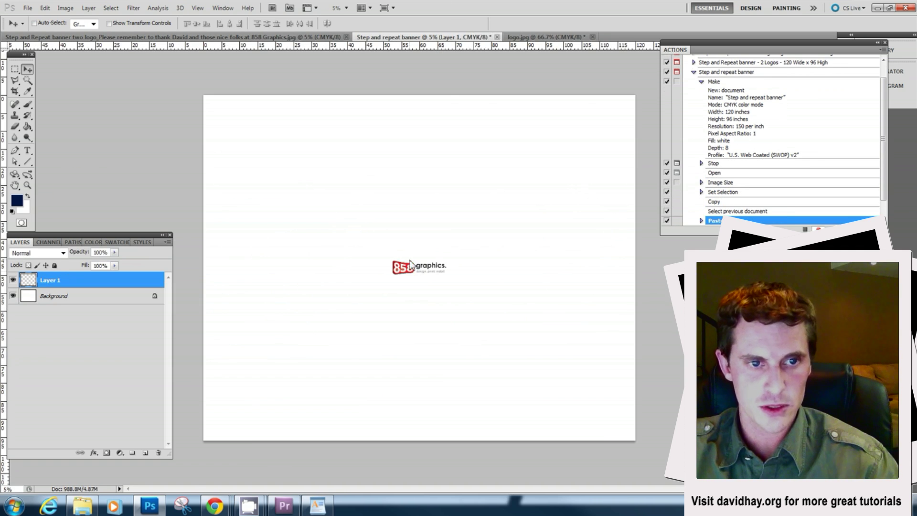
{"action": "left_click_drag", "start_coordinate": [398, 261], "coordinate": [223, 102]}
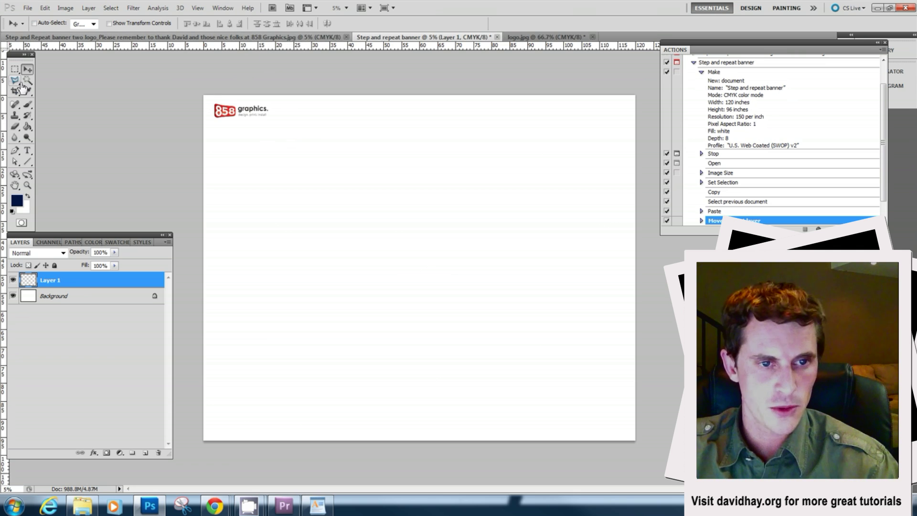
Draw a corner-to-corner diagonal line and add a vertical guide to the banner
{"action": "left_click", "coordinate": [27, 161]}
{"action": "mouse_move", "coordinate": [203, 95]}
{"action": "left_mouse_down"}
{"action": "mouse_move", "coordinate": [665, 394]}
{"action": "mouse_move", "coordinate": [645, 451]}
{"action": "left_mouse_up"}
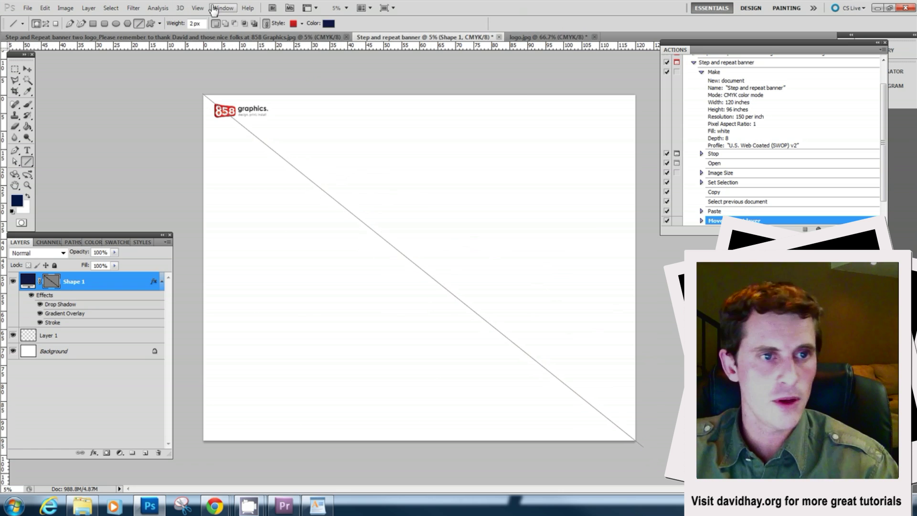
{"action": "left_click", "coordinate": [218, 9]}
{"action": "mouse_move", "coordinate": [172, 11]}
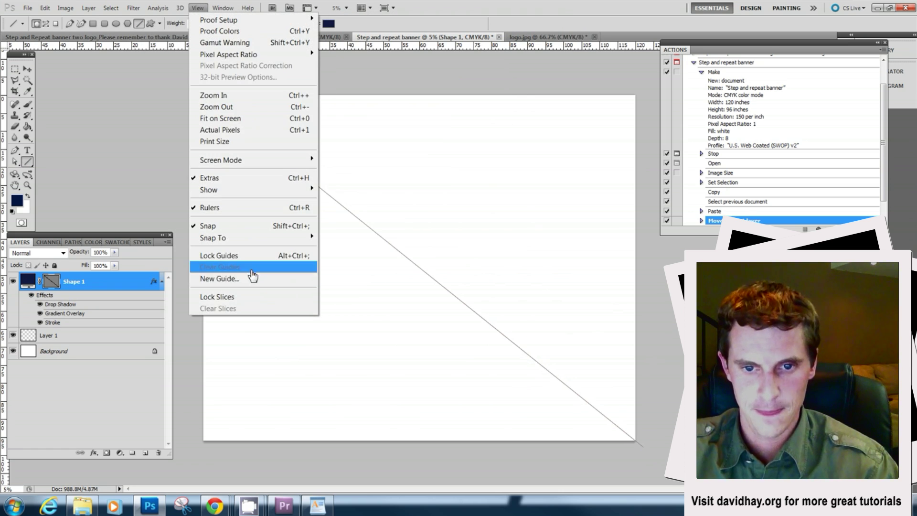
{"action": "left_click", "coordinate": [257, 276]}
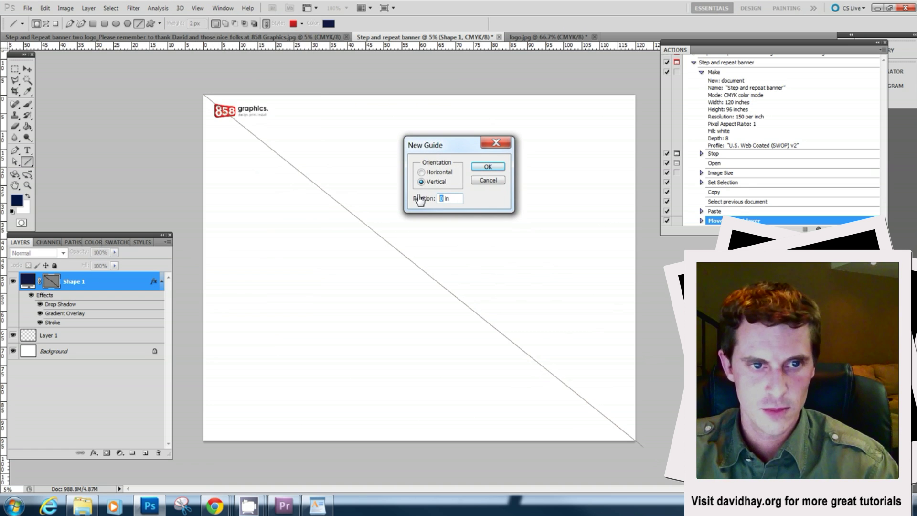
{"action": "left_click", "coordinate": [500, 167]}
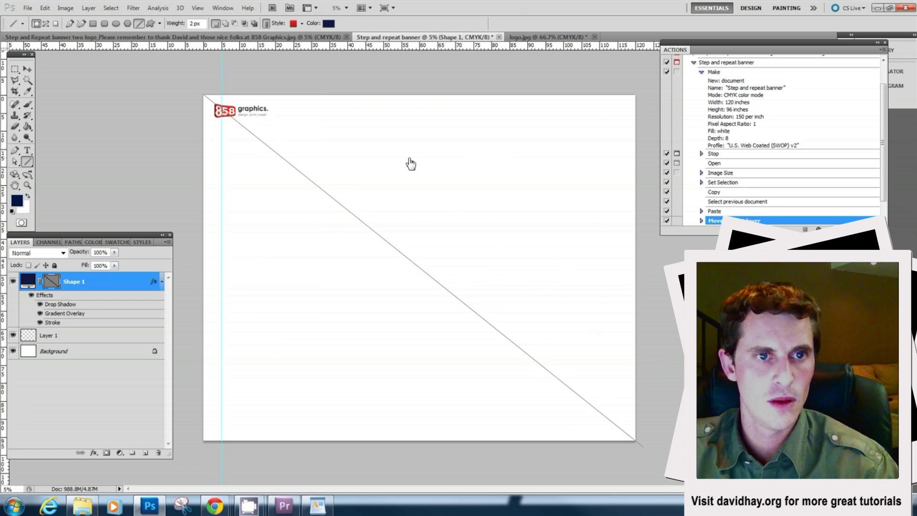
Add a horizontal guide to the banner via View > New Guide
{"action": "left_click", "coordinate": [223, 7]}
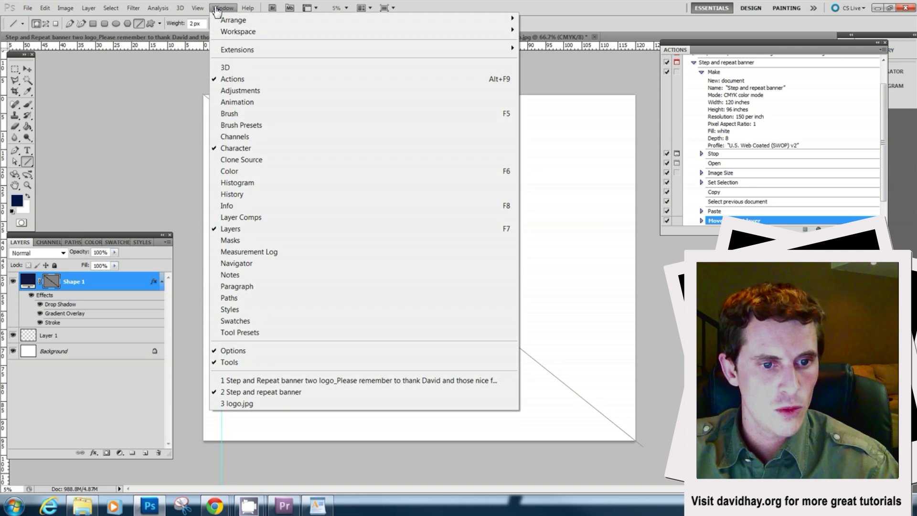
{"action": "left_click", "coordinate": [198, 7]}
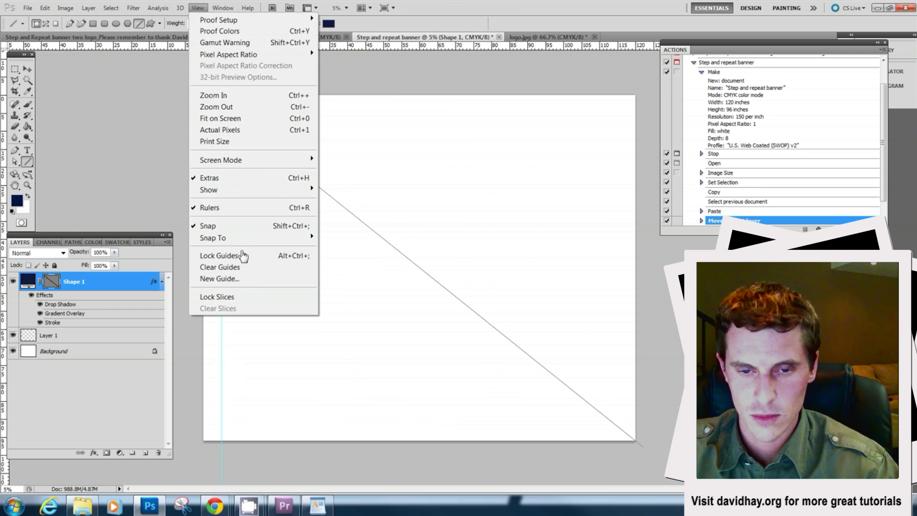
{"action": "left_click", "coordinate": [246, 279]}
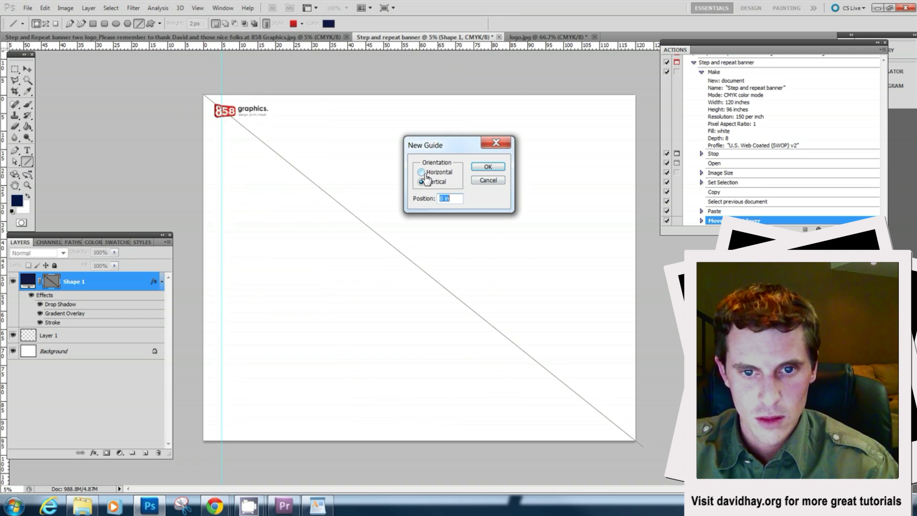
{"action": "left_click", "coordinate": [421, 172]}
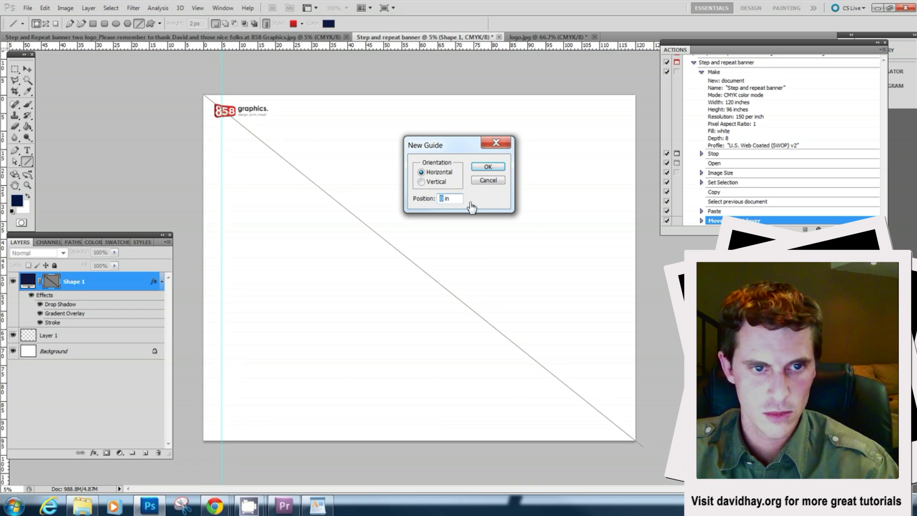
{"action": "left_click", "coordinate": [488, 166]}
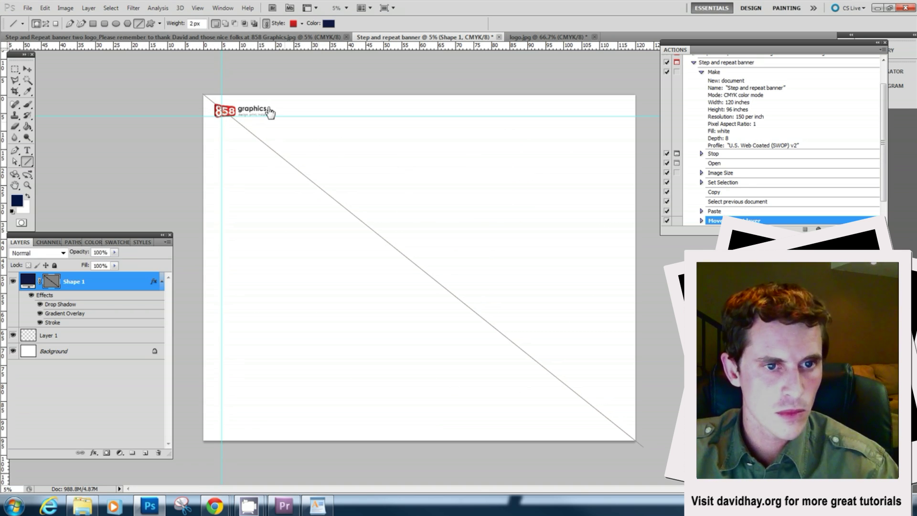
Shift the vertical guide slightly left, then duplicate Layer 1 and nudge the copy right
{"action": "key", "text": "v"}
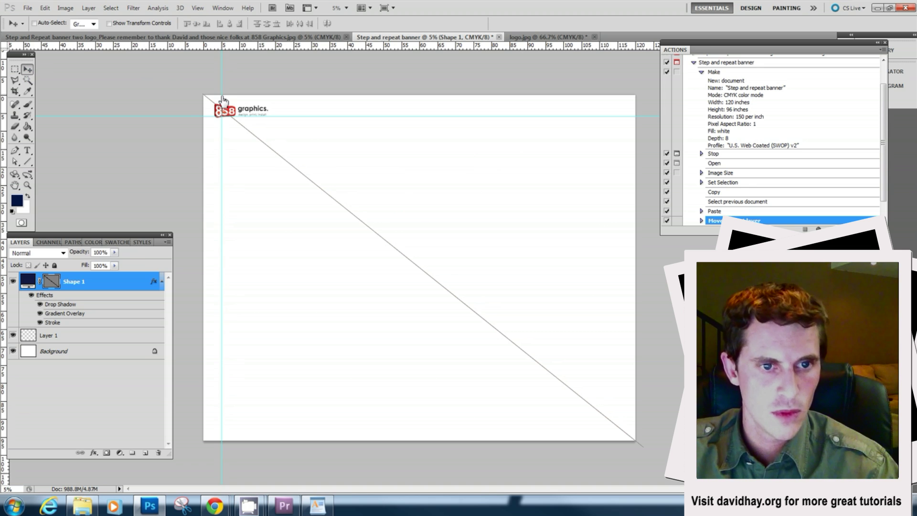
{"action": "left_click_drag", "start_coordinate": [222, 99], "coordinate": [216, 102]}
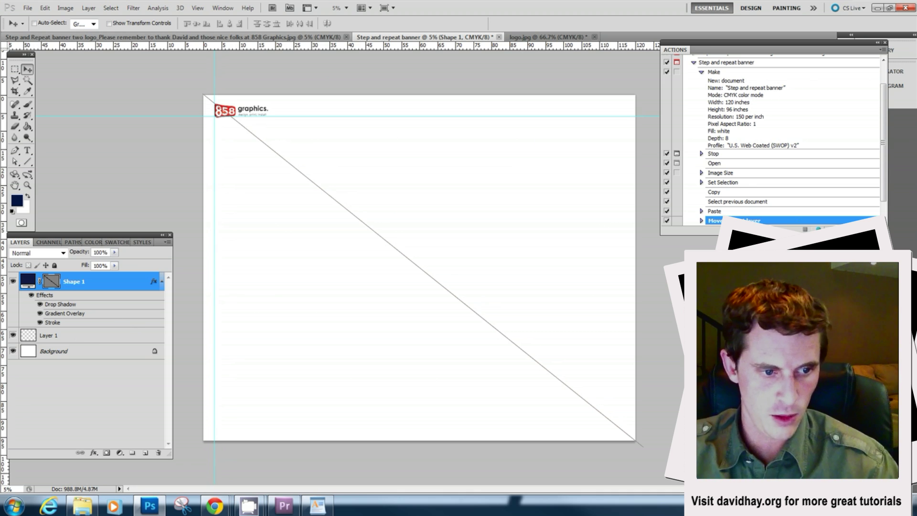
{"action": "left_click", "coordinate": [88, 344]}
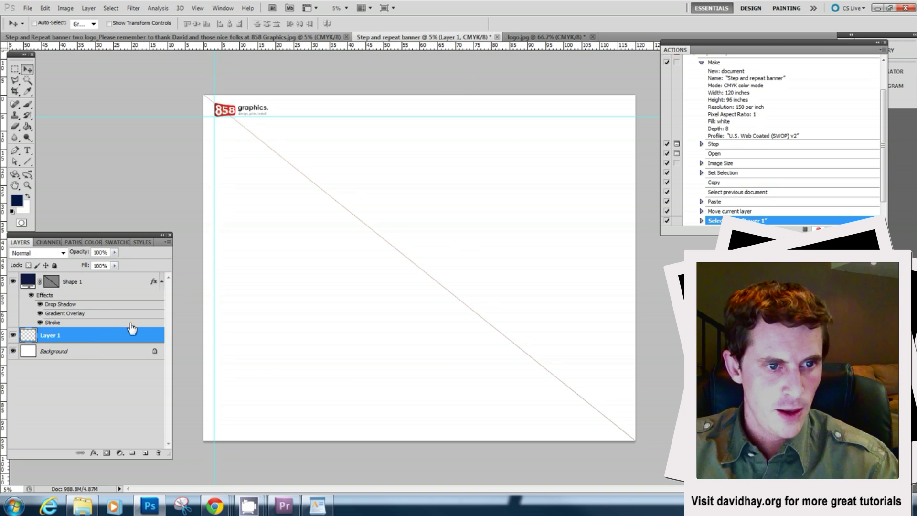
{"action": "right_click", "coordinate": [116, 338]}
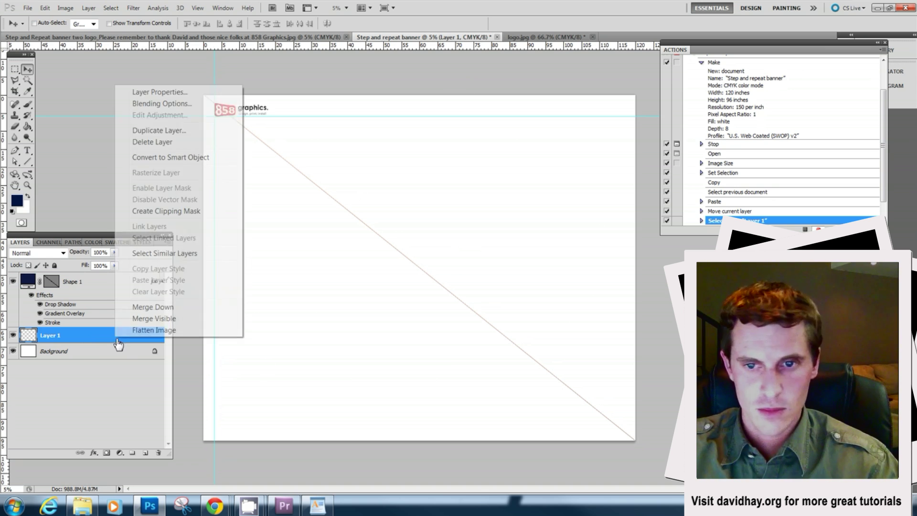
{"action": "left_click", "coordinate": [173, 131]}
{"action": "left_click", "coordinate": [540, 157]}
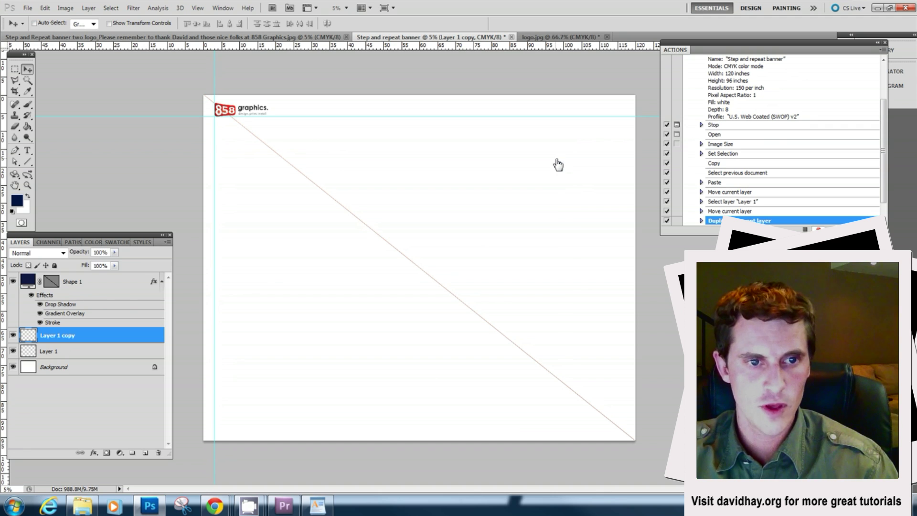
{"action": "key", "text": "shift+Right"}
{"action": "key", "text": "shift+Right"}
{"action": "key", "text": "shift+Right"}
{"action": "key", "text": "shift+Right"}
{"action": "key", "text": "shift+Right"}
{"action": "key", "text": "shift+Right"}
{"action": "key", "text": "shift+Right"}
{"action": "key", "text": "shift+Right"}
{"action": "key", "text": "shift+Right"}
{"action": "key", "text": "shift+Right"}
{"action": "key", "text": "shift+Right"}
{"action": "key", "text": "shift+Right"}
{"action": "key", "text": "shift+Right"}
{"action": "key", "text": "shift+Right"}
{"action": "key", "text": "shift+Right"}
{"action": "key", "text": "shift+Right"}
{"action": "key", "text": "shift+Right"}
{"action": "key", "text": "shift+Right"}
{"action": "key", "text": "shift+Right"}
{"action": "key", "text": "shift+Right"}
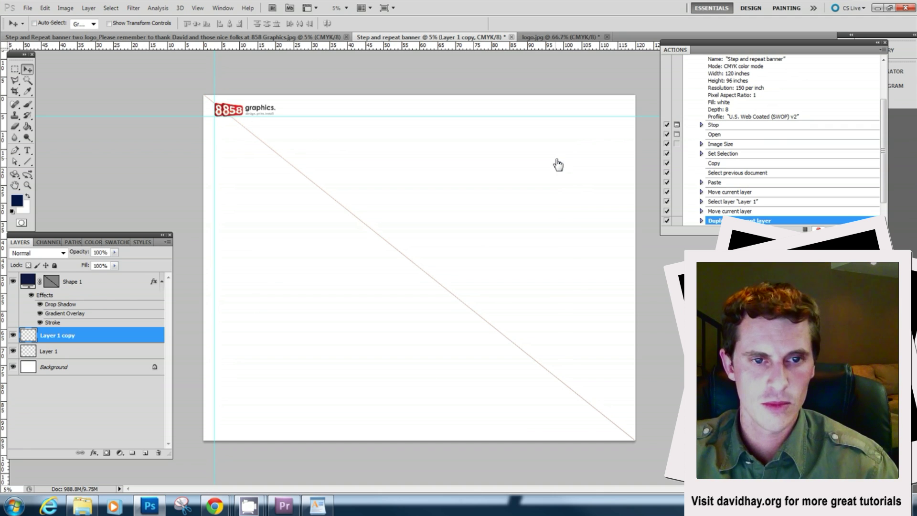
{"action": "key", "text": "shift+Right"}
{"action": "key", "text": "shift+Right"}
{"action": "key", "text": "shift+Right"}
{"action": "key", "text": "shift+Right"}
{"action": "key", "text": "shift+Right"}
{"action": "key", "text": "shift+Right"}
{"action": "key", "text": "shift+Right"}
{"action": "key", "text": "shift+Right"}
{"action": "key", "text": "shift+Right"}
{"action": "key", "text": "shift+Right"}
{"action": "key", "text": "shift+Right"}
{"action": "key", "text": "shift+Right"}
{"action": "key", "text": "shift+Right"}
{"action": "key", "text": "shift+Right"}
{"action": "key", "text": "shift+Right"}
{"action": "key", "text": "shift+Right"}
{"action": "key", "text": "shift+Right"}
{"action": "key", "text": "shift+Right"}
{"action": "key", "text": "shift+Right"}
{"action": "key", "text": "shift+Right"}
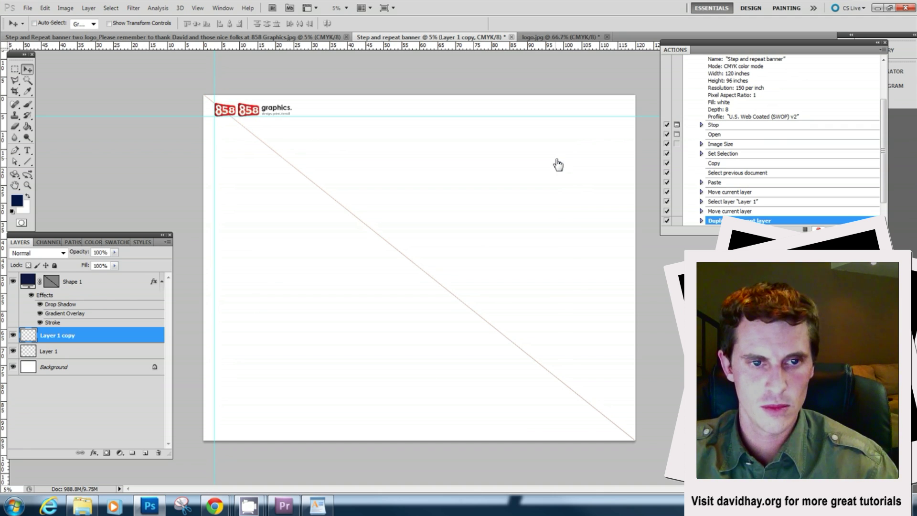
{"action": "key", "text": "shift+Right"}
{"action": "key", "text": "shift+Right"}
{"action": "key", "text": "shift+Right"}
{"action": "key", "text": "shift+Right"}
{"action": "key", "text": "shift+Right"}
{"action": "key", "text": "shift+Right"}
{"action": "key", "text": "shift+Right"}
{"action": "key", "text": "shift+Right"}
{"action": "key", "text": "shift+Right"}
{"action": "key", "text": "shift+Right"}
{"action": "key", "text": "shift+Right"}
{"action": "key", "text": "shift+Right"}
{"action": "key", "text": "shift+Right"}
{"action": "key", "text": "shift+Right"}
{"action": "key", "text": "shift+Right"}
{"action": "key", "text": "shift+Right"}
{"action": "key", "text": "shift+Right"}
{"action": "key", "text": "shift+Right"}
{"action": "key", "text": "shift+Right"}
{"action": "key", "text": "shift+Right"}
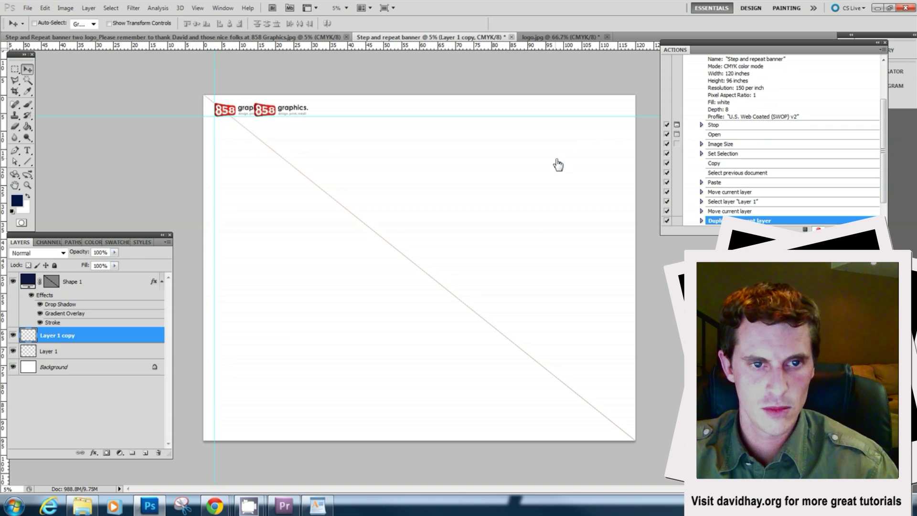
{"action": "key", "text": "shift+Right"}
{"action": "key", "text": "shift+Right"}
{"action": "key", "text": "shift+Right"}
{"action": "key", "text": "shift+Right"}
{"action": "key", "text": "shift+Right"}
{"action": "key", "text": "shift+Right"}
{"action": "key", "text": "shift+Right"}
{"action": "key", "text": "shift+Right"}
{"action": "key", "text": "shift+Right"}
{"action": "key", "text": "shift+Right"}
{"action": "key", "text": "shift+Right"}
{"action": "key", "text": "shift+Right"}
{"action": "key", "text": "shift+Right"}
{"action": "key", "text": "shift+Right"}
{"action": "key", "text": "shift+Right"}
{"action": "key", "text": "shift+Right"}
{"action": "key", "text": "shift+Right"}
{"action": "key", "text": "shift+Right"}
{"action": "key", "text": "shift+Right"}
{"action": "key", "text": "shift+Right"}
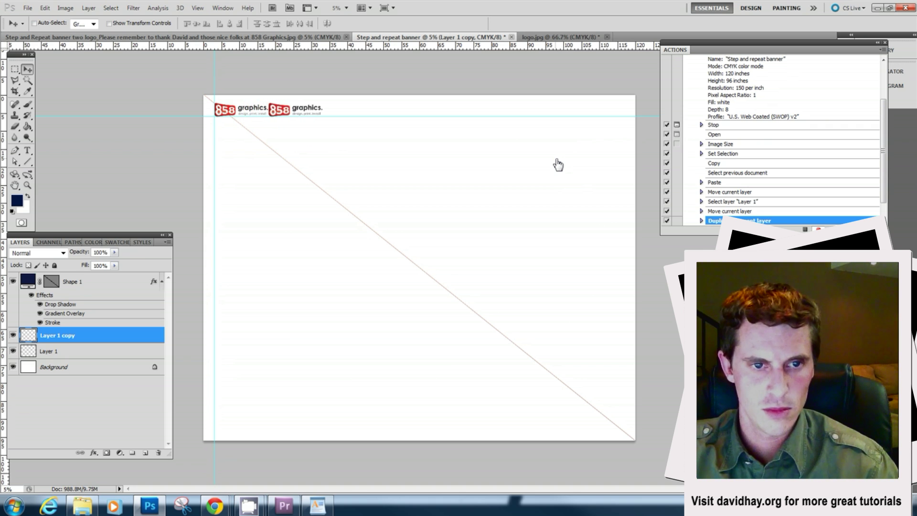
{"action": "key", "text": "shift+Left"}
{"action": "key", "text": "shift+Left"}
{"action": "key", "text": "shift+Left"}
{"action": "key", "text": "shift+Left"}
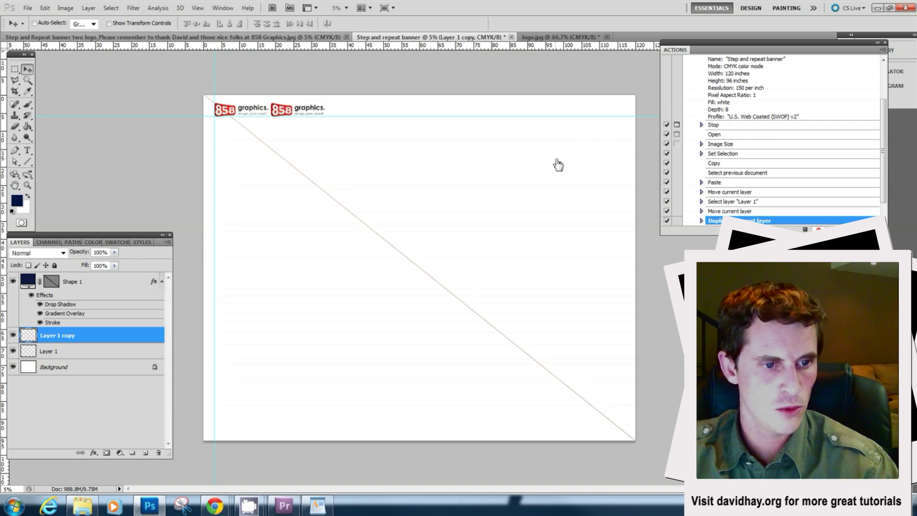
Duplicate Layer 1 copy into Layer 1 copy 2 and move it farther right
{"action": "right_click", "coordinate": [71, 337]}
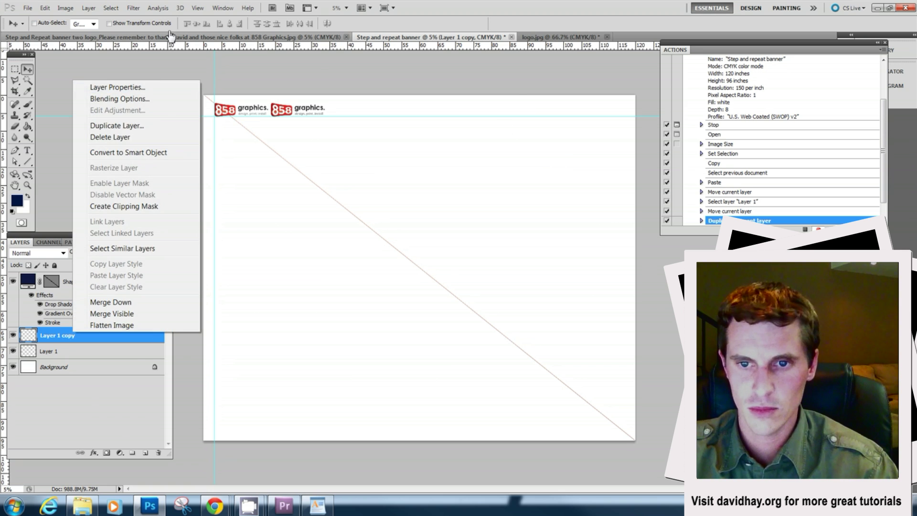
{"action": "left_click", "coordinate": [159, 126]}
{"action": "left_click", "coordinate": [553, 159]}
{"action": "key", "text": "shift+Right"}
{"action": "key", "text": "shift+Right"}
{"action": "key", "text": "shift+Right"}
{"action": "key", "text": "shift+Right"}
{"action": "key", "text": "shift+Right"}
{"action": "key", "text": "shift+Right"}
{"action": "key", "text": "shift+Right"}
{"action": "key", "text": "shift+Right"}
{"action": "key", "text": "shift+Right"}
{"action": "key", "text": "shift+Right"}
{"action": "key", "text": "shift+Right"}
{"action": "key", "text": "shift+Right"}
{"action": "key", "text": "shift+Right"}
{"action": "key", "text": "shift+Right"}
{"action": "key", "text": "shift+Right"}
{"action": "key", "text": "shift+Right"}
{"action": "key", "text": "shift+Right"}
{"action": "key", "text": "shift+Right"}
{"action": "key", "text": "shift+Right"}
{"action": "key", "text": "shift+Right"}
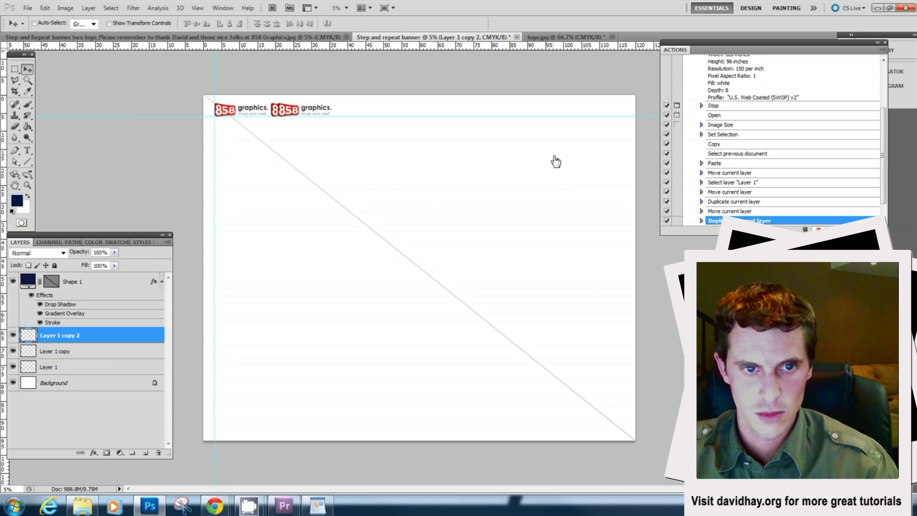
{"action": "key", "text": "shift+Right"}
{"action": "key", "text": "shift+Right"}
{"action": "key", "text": "shift+Right"}
{"action": "key", "text": "shift+Right"}
{"action": "key", "text": "shift+Right"}
{"action": "key", "text": "shift+Right"}
{"action": "key", "text": "shift+Right"}
{"action": "key", "text": "shift+Right"}
{"action": "key", "text": "shift+Right"}
{"action": "key", "text": "shift+Right"}
{"action": "key", "text": "shift+Right"}
{"action": "key", "text": "shift+Right"}
{"action": "key", "text": "shift+Right"}
{"action": "key", "text": "shift+Right"}
{"action": "key", "text": "shift+Right"}
{"action": "key", "text": "shift+Right"}
{"action": "key", "text": "shift+Right"}
{"action": "key", "text": "shift+Right"}
{"action": "key", "text": "shift+Right"}
{"action": "key", "text": "shift+Right"}
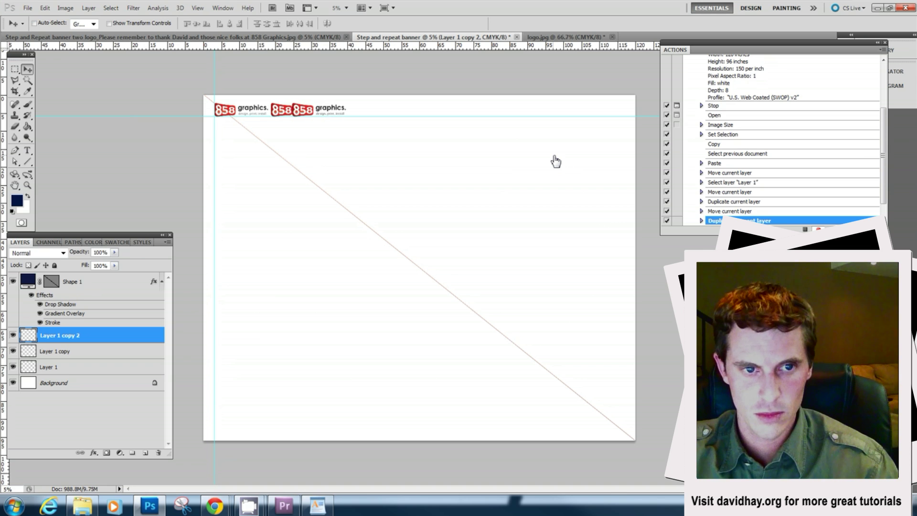
{"action": "key", "text": "shift+Right"}
{"action": "key", "text": "shift+Right"}
{"action": "key", "text": "shift+Right"}
{"action": "key", "text": "shift+Right"}
{"action": "key", "text": "shift+Right"}
{"action": "key", "text": "shift+Right"}
{"action": "key", "text": "shift+Right"}
{"action": "key", "text": "shift+Right"}
{"action": "key", "text": "shift+Right"}
{"action": "key", "text": "shift+Right"}
{"action": "key", "text": "shift+Right"}
{"action": "key", "text": "shift+Right"}
{"action": "key", "text": "shift+Right"}
{"action": "key", "text": "shift+Right"}
{"action": "key", "text": "shift+Right"}
{"action": "key", "text": "shift+Right"}
{"action": "key", "text": "shift+Right"}
{"action": "key", "text": "shift+Right"}
{"action": "key", "text": "shift+Right"}
{"action": "key", "text": "shift+Right"}
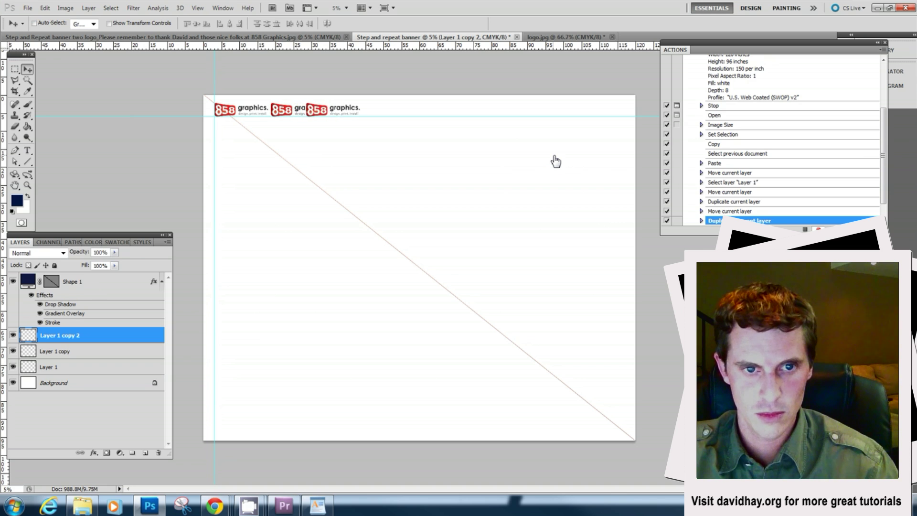
{"action": "key", "text": "shift+Right"}
{"action": "key", "text": "shift+Right"}
{"action": "key", "text": "shift+Right"}
{"action": "key", "text": "shift+Right"}
{"action": "key", "text": "shift+Right"}
{"action": "key", "text": "shift+Right"}
{"action": "key", "text": "shift+Right"}
{"action": "key", "text": "shift+Right"}
{"action": "key", "text": "shift+Right"}
{"action": "key", "text": "shift+Right"}
{"action": "key", "text": "shift+Right"}
{"action": "key", "text": "shift+Right"}
{"action": "key", "text": "shift+Right"}
{"action": "key", "text": "shift+Right"}
{"action": "key", "text": "shift+Right"}
{"action": "key", "text": "shift+Right"}
{"action": "key", "text": "shift+Right"}
{"action": "key", "text": "shift+Right"}
{"action": "key", "text": "shift+Right"}
{"action": "key", "text": "shift+Right"}
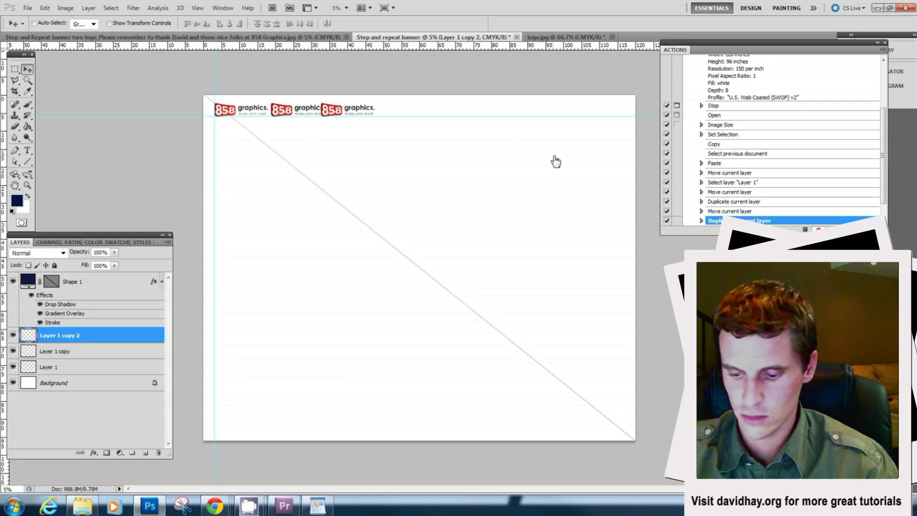
{"action": "key", "text": "shift+Right"}
{"action": "key", "text": "shift+Right"}
{"action": "key", "text": "shift+Right"}
{"action": "key", "text": "shift+Right"}
{"action": "key", "text": "shift+Right"}
{"action": "key", "text": "shift+Right"}
{"action": "key", "text": "shift+Right"}
{"action": "key", "text": "shift+Right"}
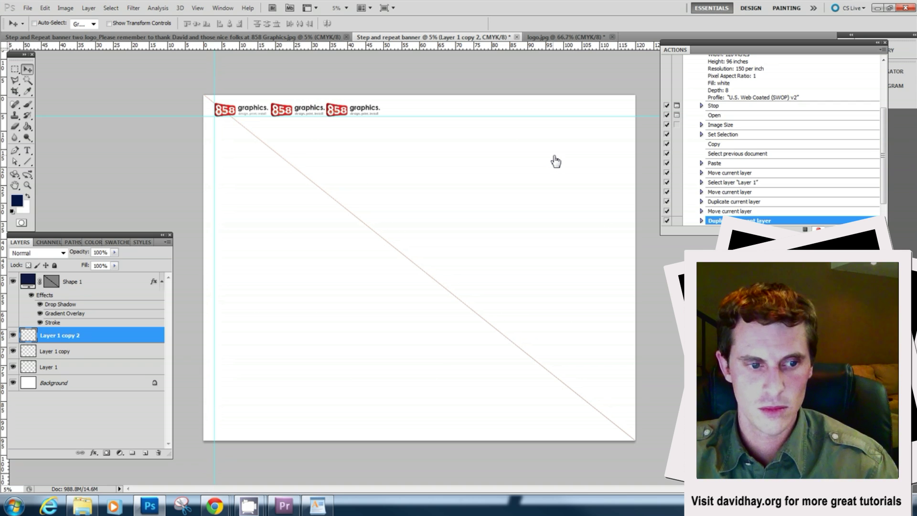
{"action": "key", "text": "shift+Right"}
{"action": "key", "text": "shift+Right"}
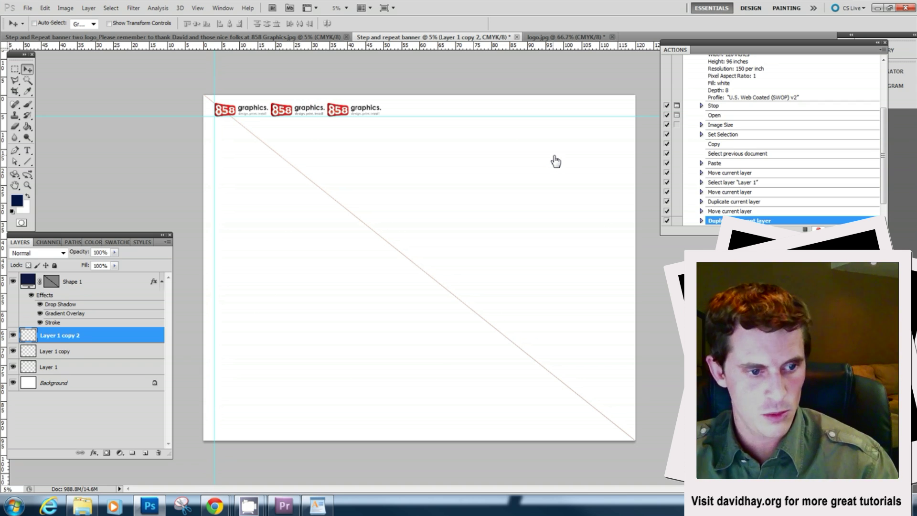
Delete the middle logo layer, Layer 1 copy
{"action": "left_click", "coordinate": [92, 351]}
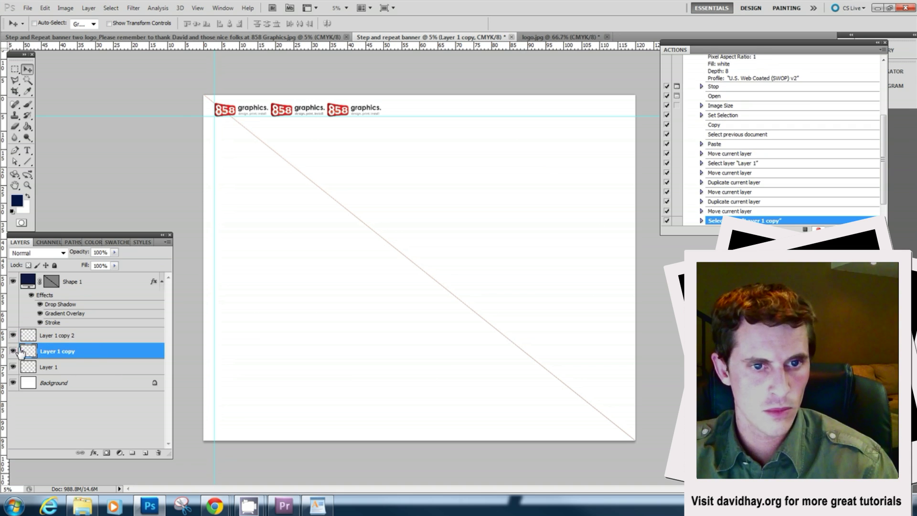
{"action": "right_click", "coordinate": [69, 351]}
{"action": "left_click", "coordinate": [136, 152]}
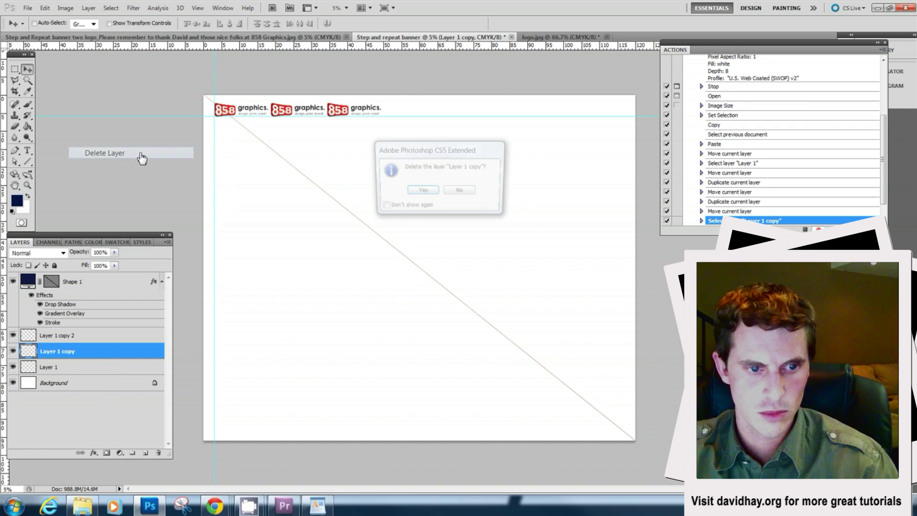
{"action": "left_click", "coordinate": [422, 189]}
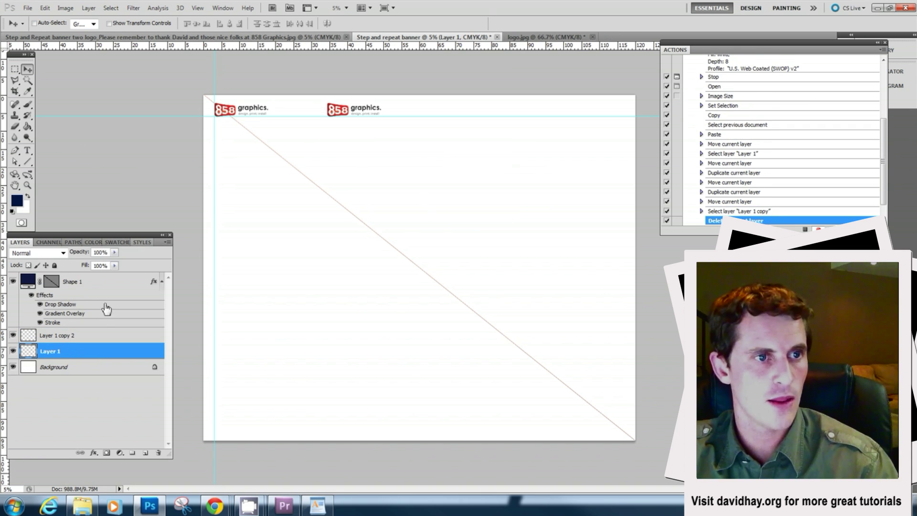
Merge Layer 1 copy 2 down into Layer 1 so both logos share one layer
{"action": "left_click", "coordinate": [93, 335]}
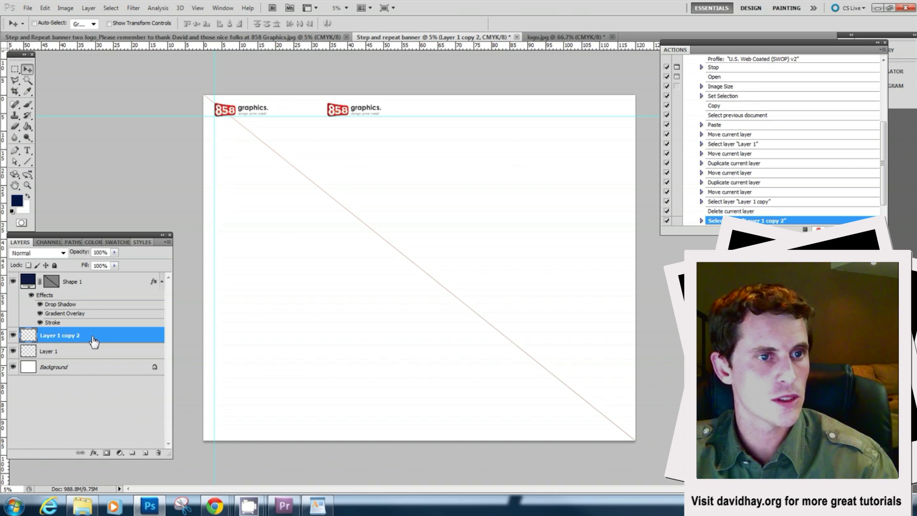
{"action": "left_click", "coordinate": [88, 7]}
{"action": "left_click", "coordinate": [145, 396]}
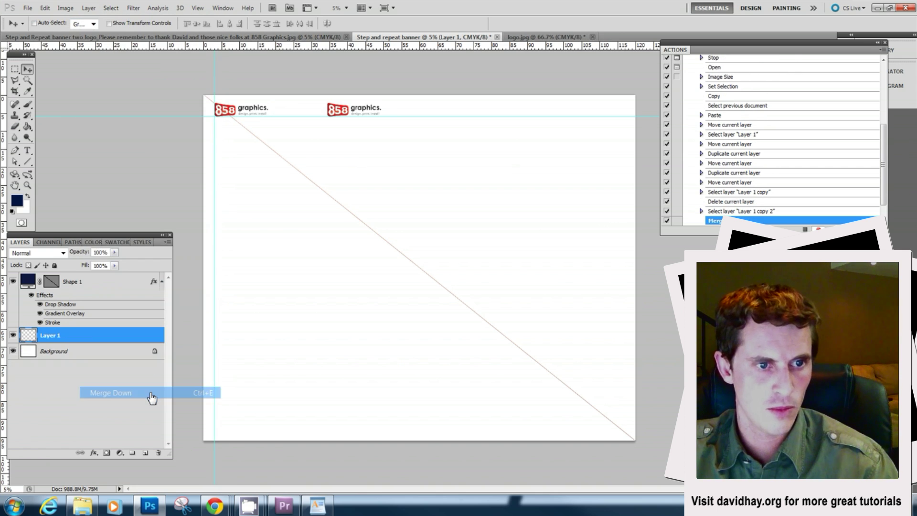
Duplicate the two-logo layer and move the copy right to make three evenly spaced logos
{"action": "right_click", "coordinate": [91, 335]}
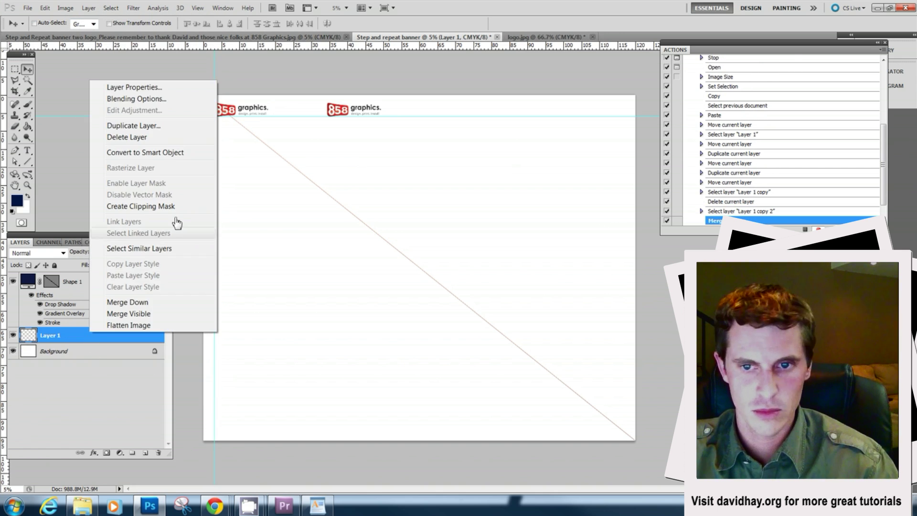
{"action": "left_click", "coordinate": [153, 126]}
{"action": "key", "text": "Return"}
{"action": "left_click_drag", "start_coordinate": [360, 115], "coordinate": [476, 130]}
{"action": "key", "text": "shift+Left"}
{"action": "key", "text": "shift+Left"}
{"action": "key", "text": "shift+Left"}
{"action": "key", "text": "shift+Left"}
{"action": "key", "text": "shift+Left"}
{"action": "key", "text": "shift+Left"}
{"action": "key", "text": "shift+Left"}
{"action": "key", "text": "shift+Left"}
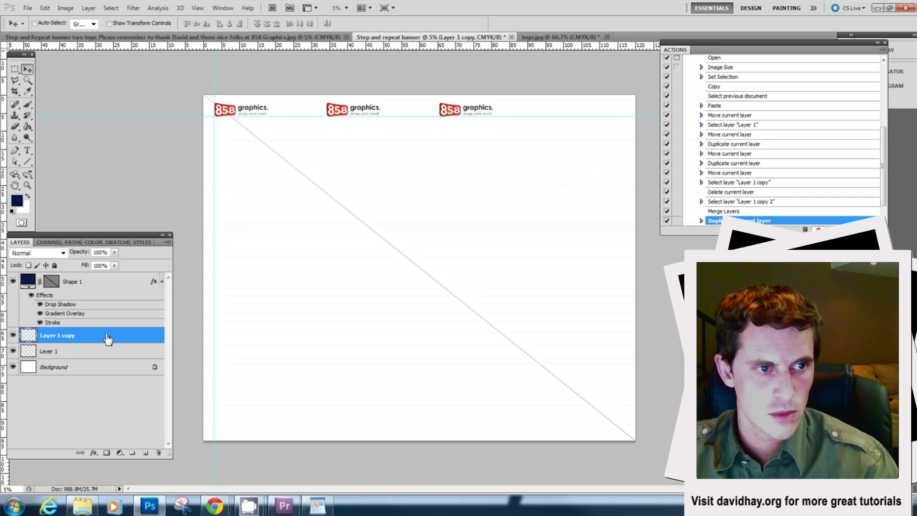
Delete the overlapping second logo with a rectangular selection, deselect, and merge the copy into Layer 1
{"action": "left_click", "coordinate": [14, 68]}
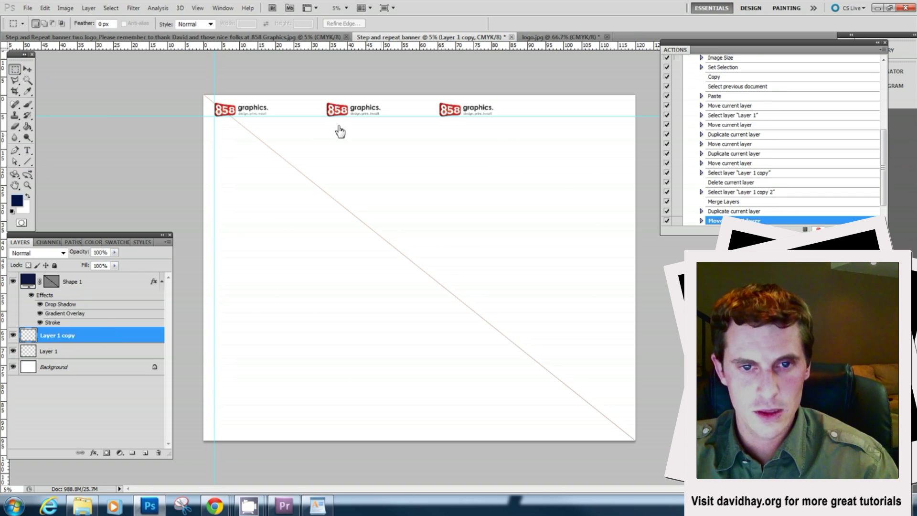
{"action": "left_click_drag", "start_coordinate": [298, 95], "coordinate": [401, 211]}
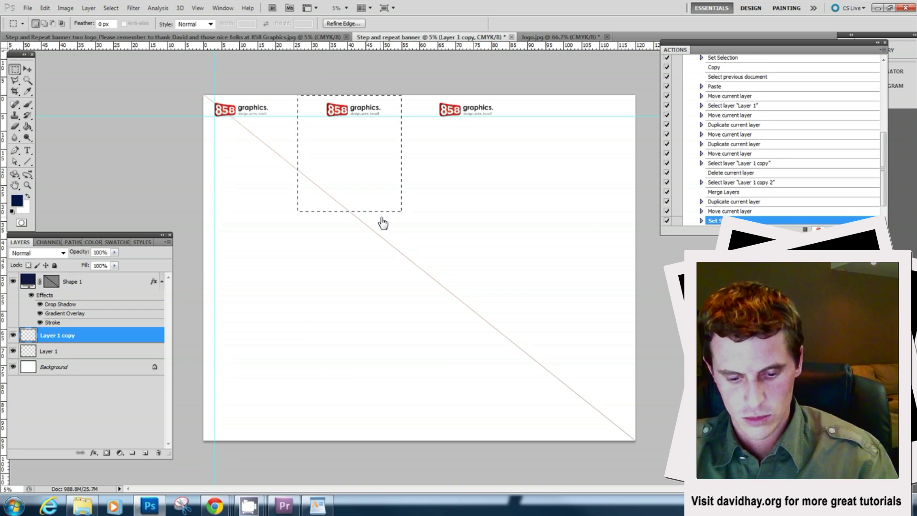
{"action": "key", "text": "Delete"}
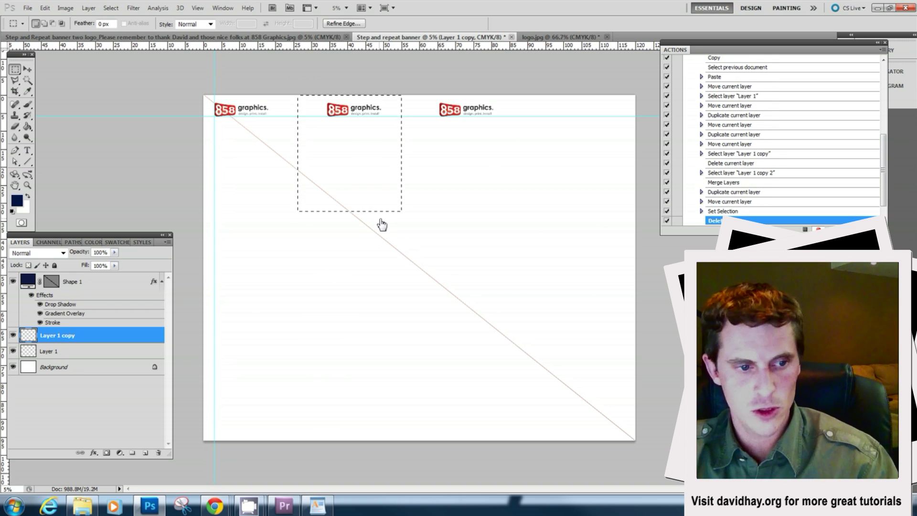
{"action": "key", "text": "ctrl+d"}
{"action": "key", "text": "ctrl+e"}
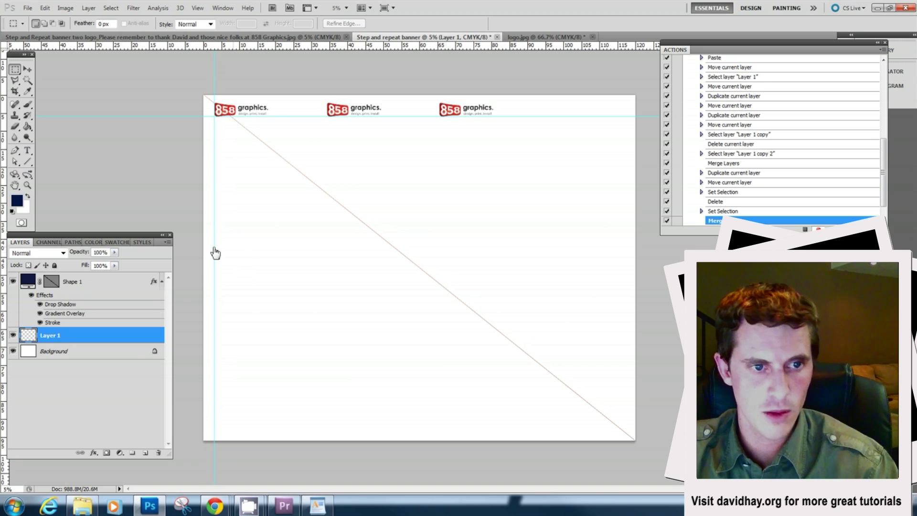
Duplicate Layer 1 and shift the copied logos right to extend the row
{"action": "right_click", "coordinate": [135, 345]}
{"action": "left_click", "coordinate": [219, 130]}
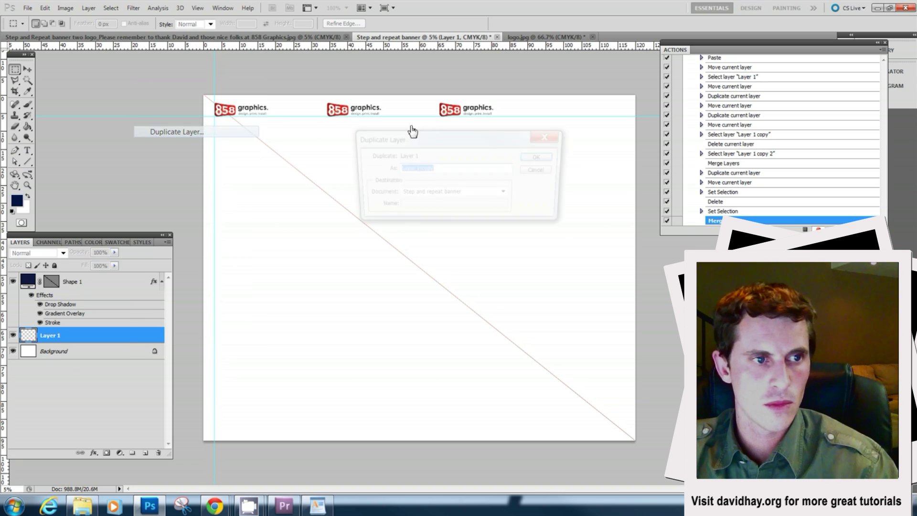
{"action": "left_click", "coordinate": [552, 157]}
{"action": "left_click", "coordinate": [28, 70]}
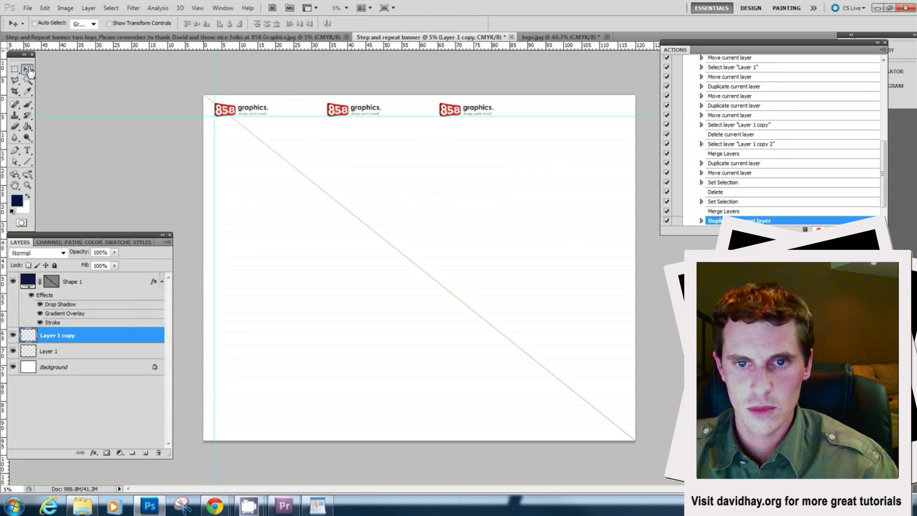
{"action": "left_click_drag", "start_coordinate": [228, 116], "coordinate": [452, 117]}
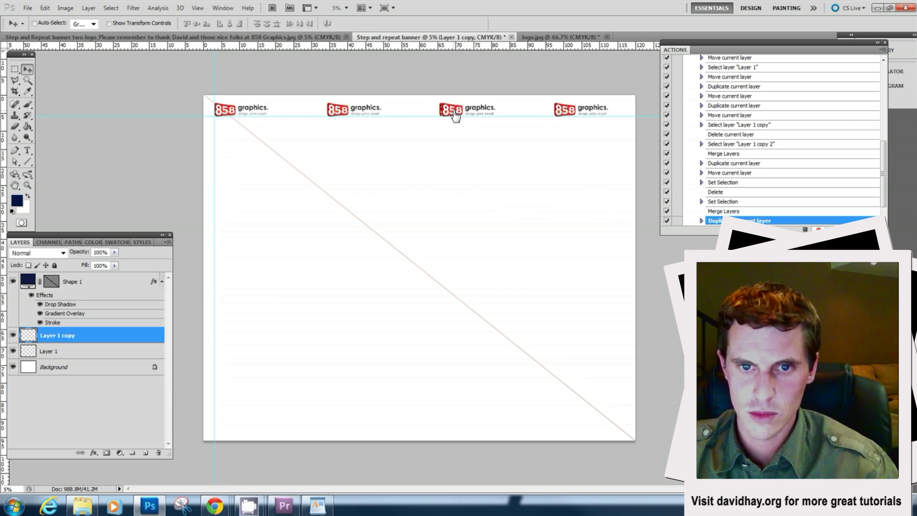
{"action": "key", "text": "shift+Right"}
{"action": "key", "text": "shift+Right"}
{"action": "key", "text": "shift+Right"}
{"action": "key", "text": "shift+Right"}
{"action": "key", "text": "shift+Right"}
{"action": "key", "text": "shift+Right"}
{"action": "key", "text": "shift+Right"}
{"action": "key", "text": "shift+Right"}
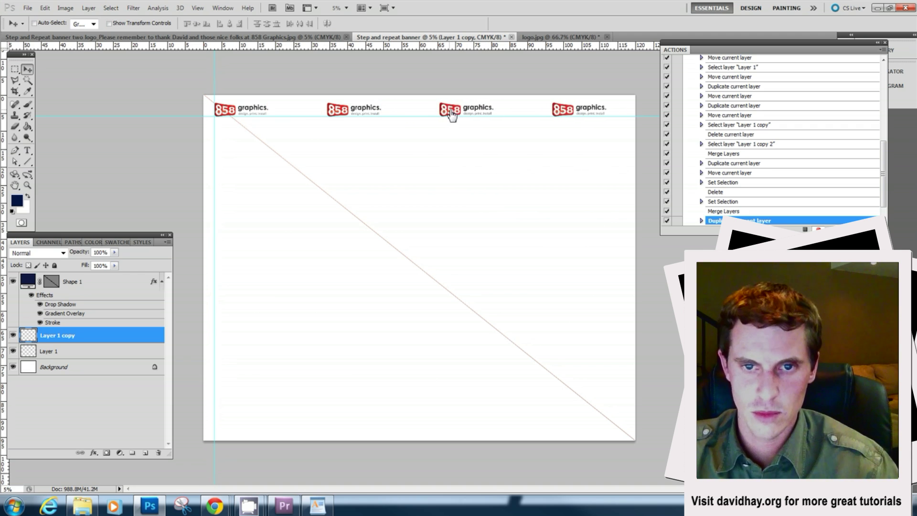
{"action": "key", "text": "shift+Left"}
{"action": "key", "text": "shift+Left"}
{"action": "key", "text": "shift+Left"}
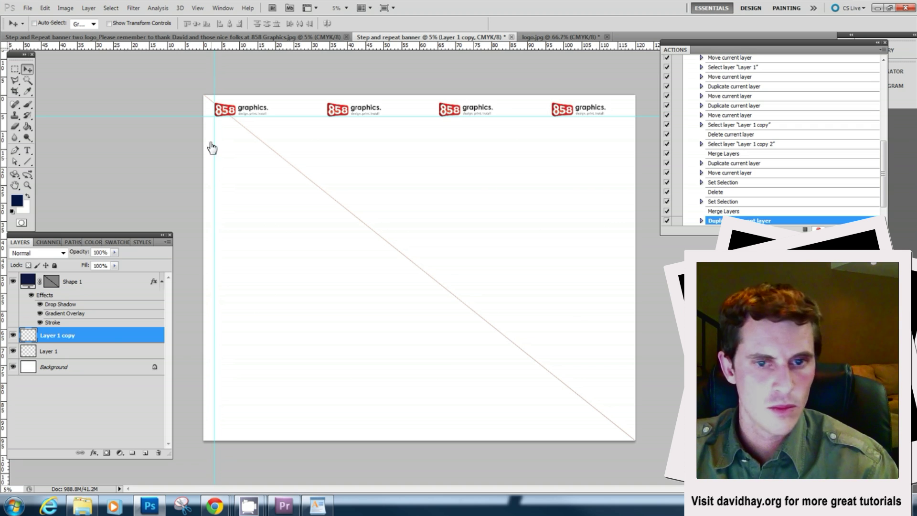
Clear the overlapping third logo, deselect, and merge the copy into Layer 1
{"action": "key", "text": "m"}
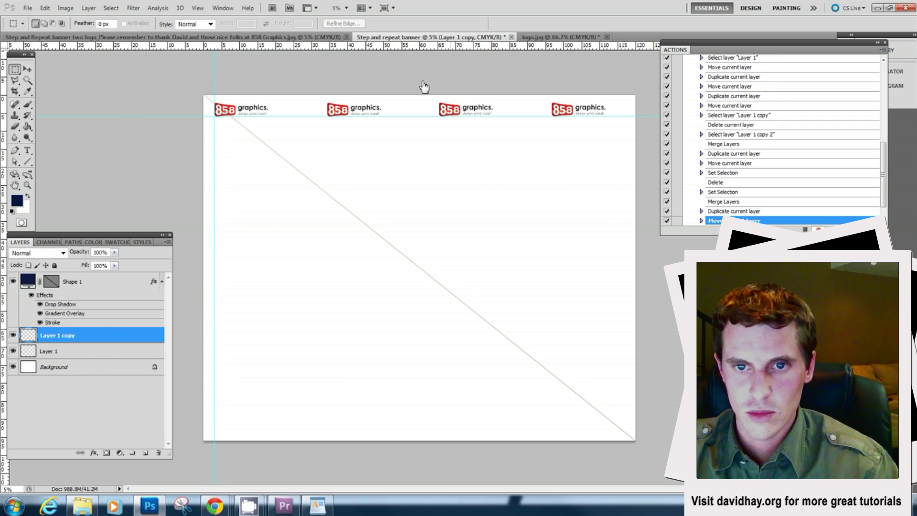
{"action": "left_click_drag", "start_coordinate": [426, 95], "coordinate": [531, 177]}
{"action": "key", "text": "Delete"}
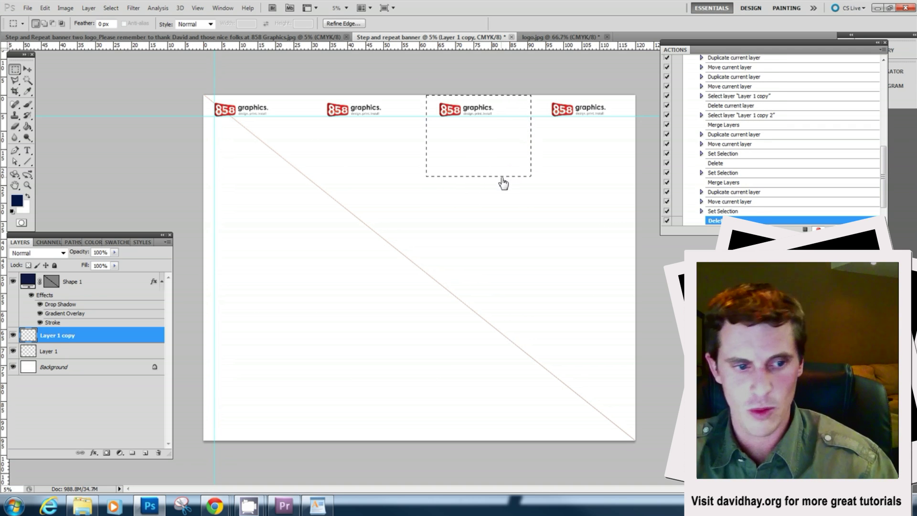
{"action": "key", "text": "ctrl+d"}
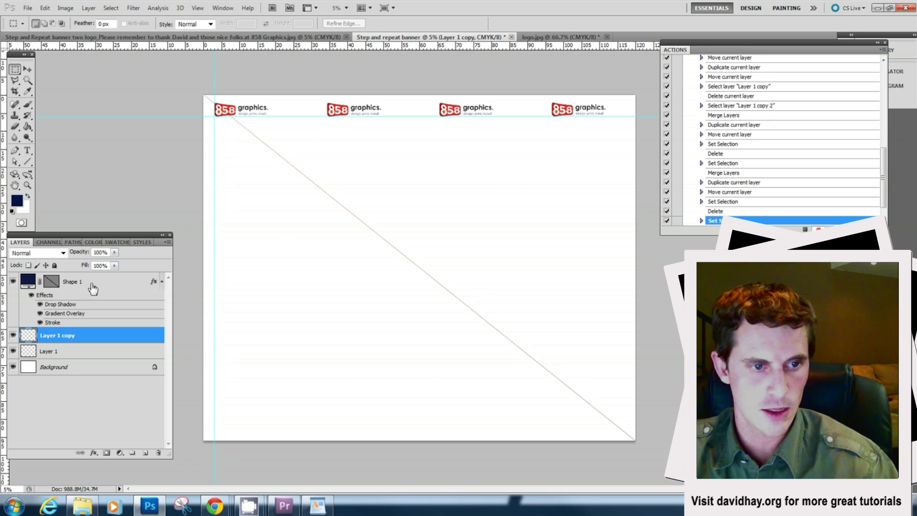
{"action": "key", "text": "ctrl+e"}
Duplicate the logo row layer and drag the copy just beneath the first row
{"action": "right_click", "coordinate": [90, 335]}
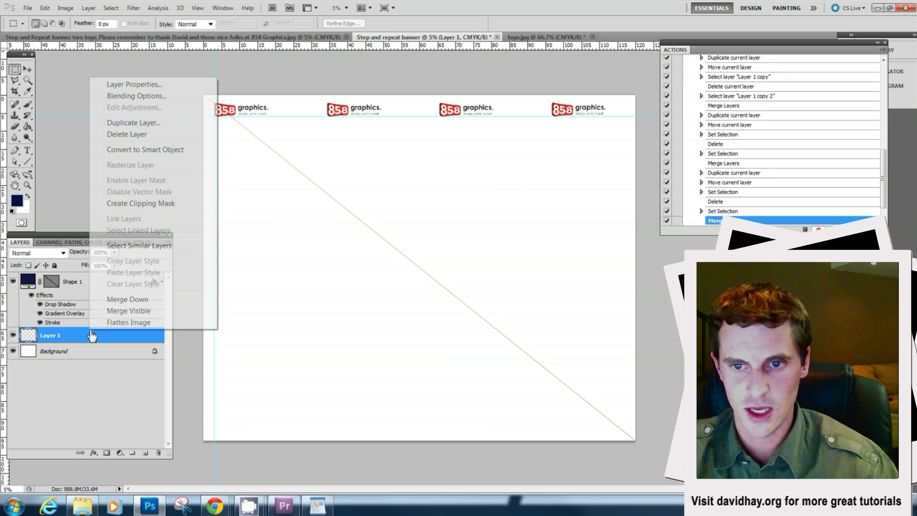
{"action": "left_click", "coordinate": [131, 122]}
{"action": "left_click", "coordinate": [551, 157]}
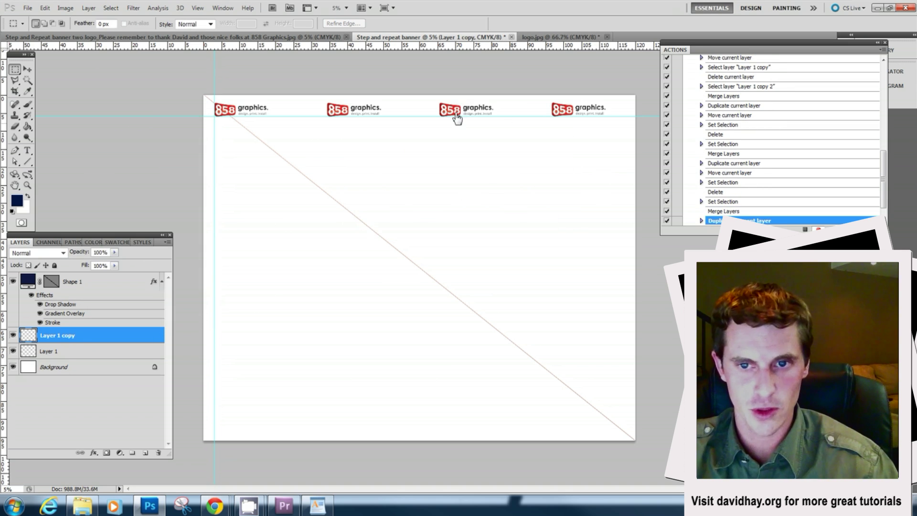
{"action": "left_click", "coordinate": [28, 69]}
{"action": "left_click_drag", "start_coordinate": [356, 118], "coordinate": [300, 164]}
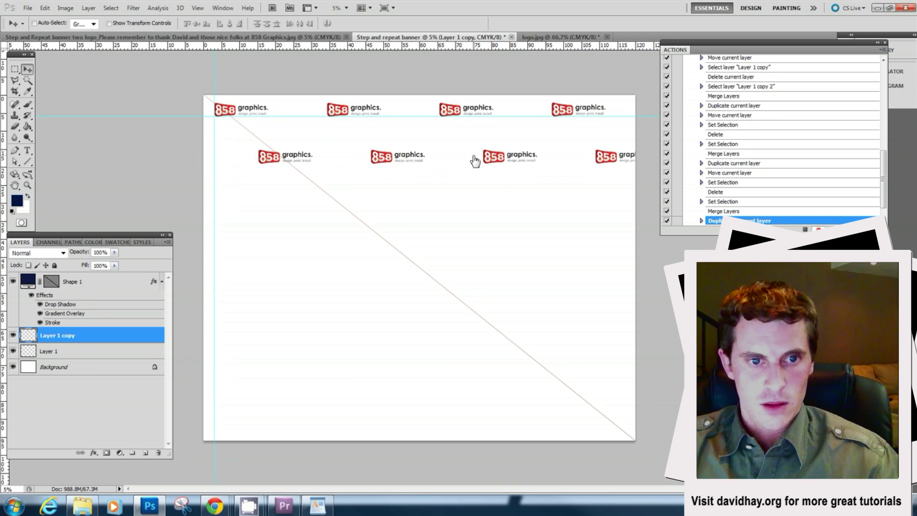
{"action": "left_click_drag", "start_coordinate": [401, 162], "coordinate": [478, 153]}
Nudge the second row with arrow keys so its logos are staggered against the top row
{"action": "key", "text": "shift+Right"}
{"action": "key", "text": "shift+Right"}
{"action": "key", "text": "shift+Right"}
{"action": "key", "text": "shift+Right"}
{"action": "key", "text": "shift+Down"}
{"action": "key", "text": "shift+Down"}
{"action": "key", "text": "shift+Down"}
{"action": "key", "text": "shift+Down"}
{"action": "key", "text": "shift+Down"}
{"action": "key", "text": "shift+Left"}
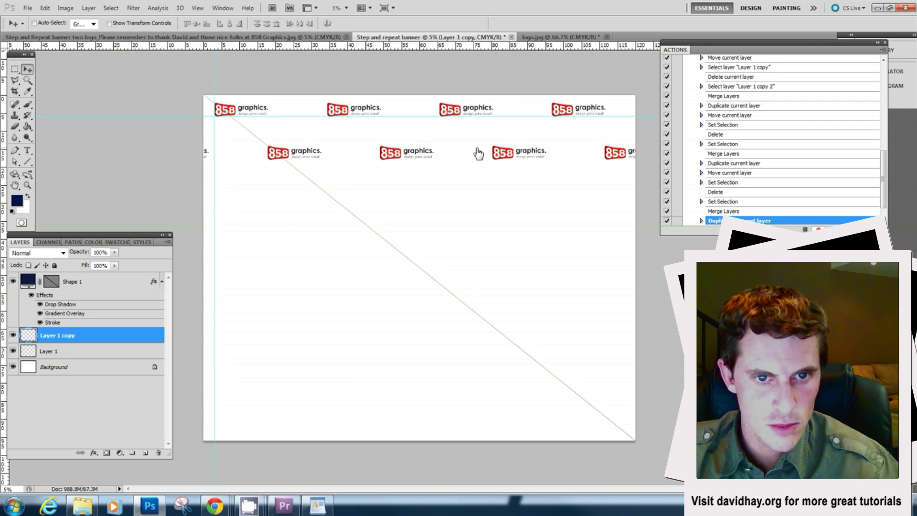
{"action": "key", "text": "Right"}
{"action": "key", "text": "Down"}
{"action": "key", "text": "Up"}
{"action": "key", "text": "Up"}
{"action": "key", "text": "Up"}
{"action": "key", "text": "Up"}
{"action": "key", "text": "Up"}
{"action": "key", "text": "Left"}
{"action": "key", "text": "Left"}
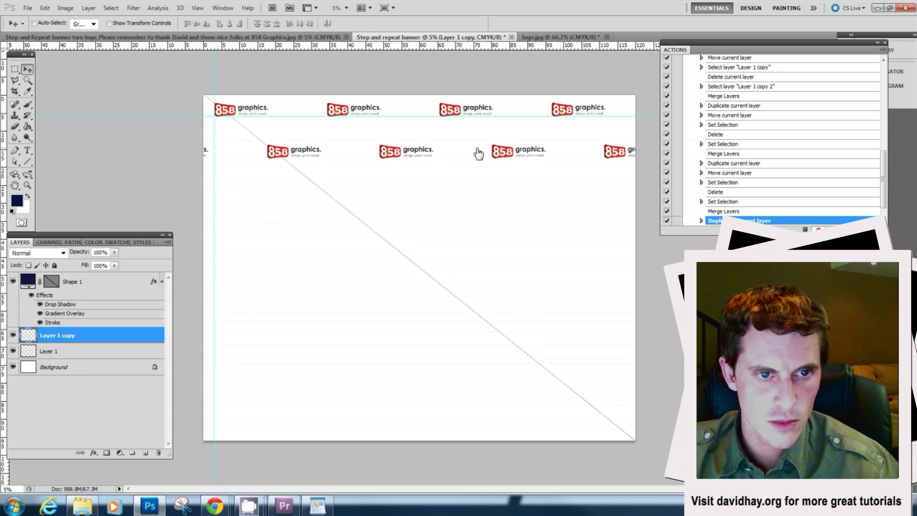
{"action": "key", "text": "Left"}
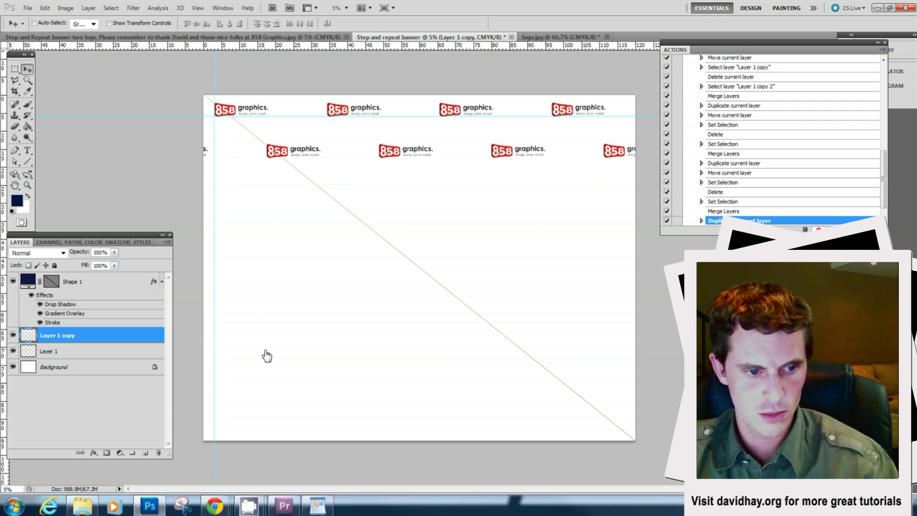
Merge the second row into Layer 1, duplicate the two rows, and move them down as rows three and four
{"action": "key", "text": "ctrl+e"}
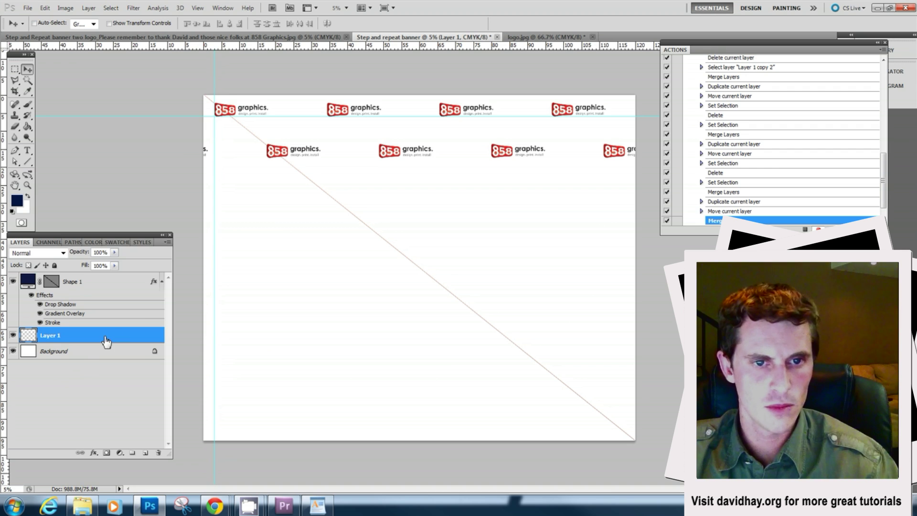
{"action": "right_click", "coordinate": [105, 337]}
{"action": "left_click", "coordinate": [170, 129]}
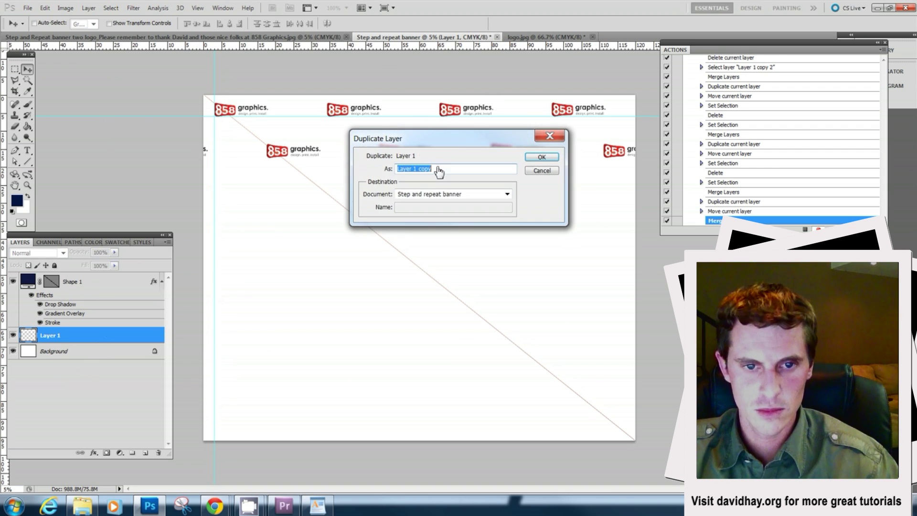
{"action": "left_click", "coordinate": [551, 161]}
{"action": "left_click_drag", "start_coordinate": [367, 114], "coordinate": [366, 202]}
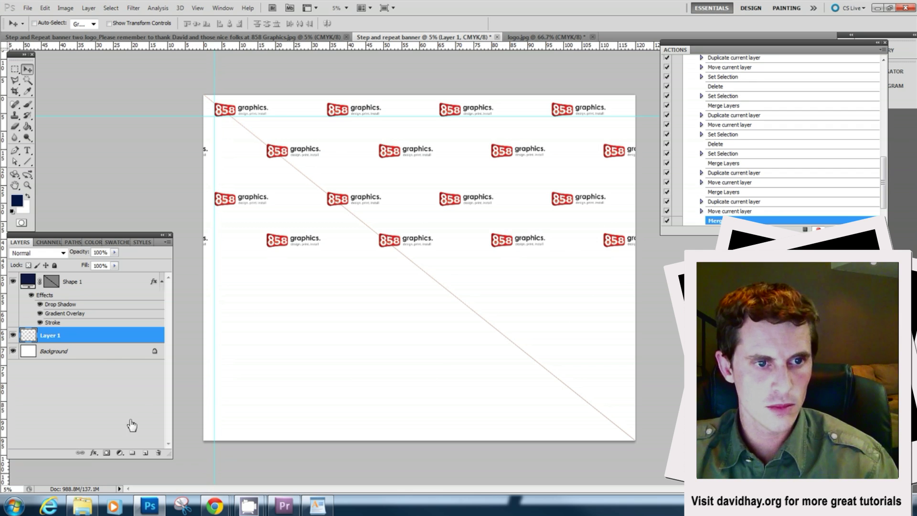
Duplicate the four rows and move the copy down to fill the banner's lower half
{"action": "right_click", "coordinate": [110, 340]}
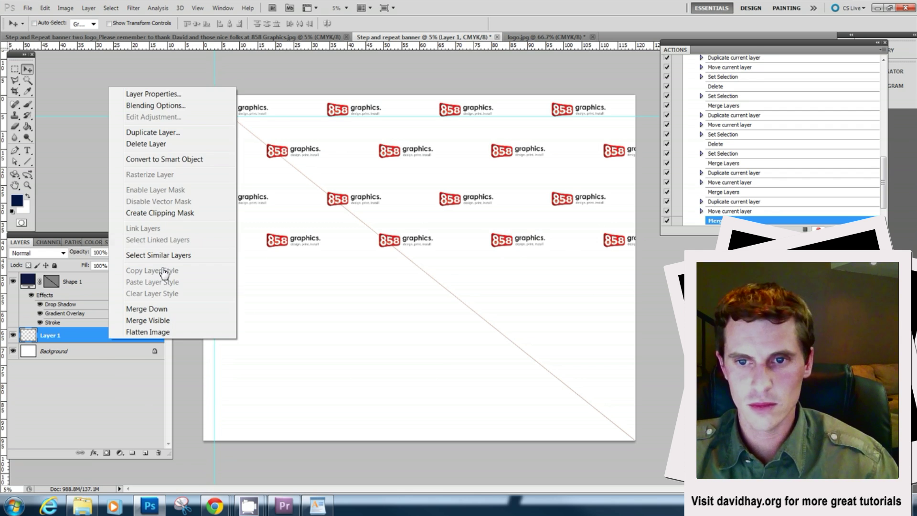
{"action": "left_click", "coordinate": [180, 133]}
{"action": "left_click", "coordinate": [541, 157]}
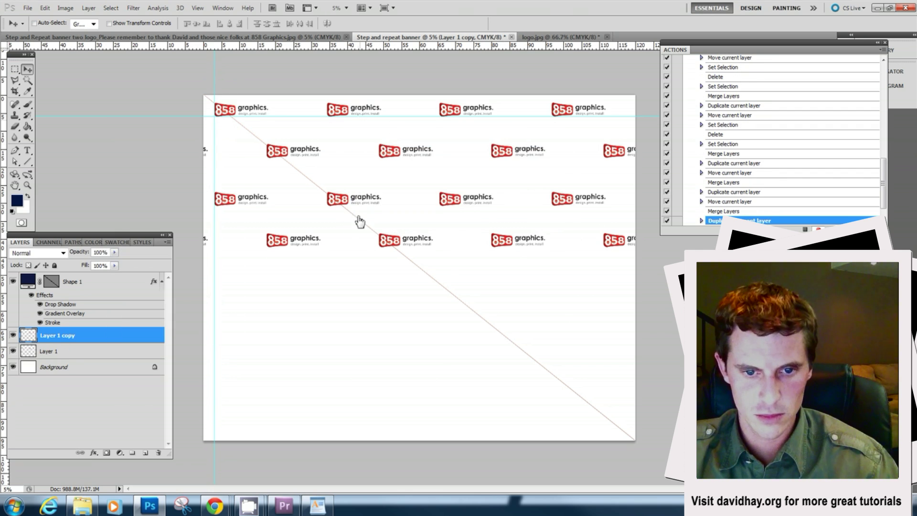
{"action": "left_click_drag", "start_coordinate": [359, 221], "coordinate": [359, 299]}
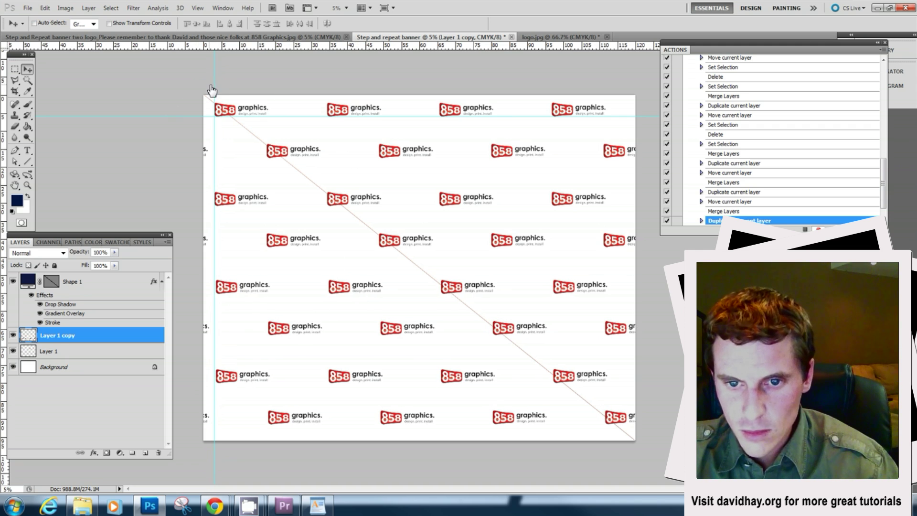
Place a vertical guide at the banner's horizontal centre and marquee one bottom-row logo
{"action": "left_click_drag", "start_coordinate": [217, 92], "coordinate": [494, 143]}
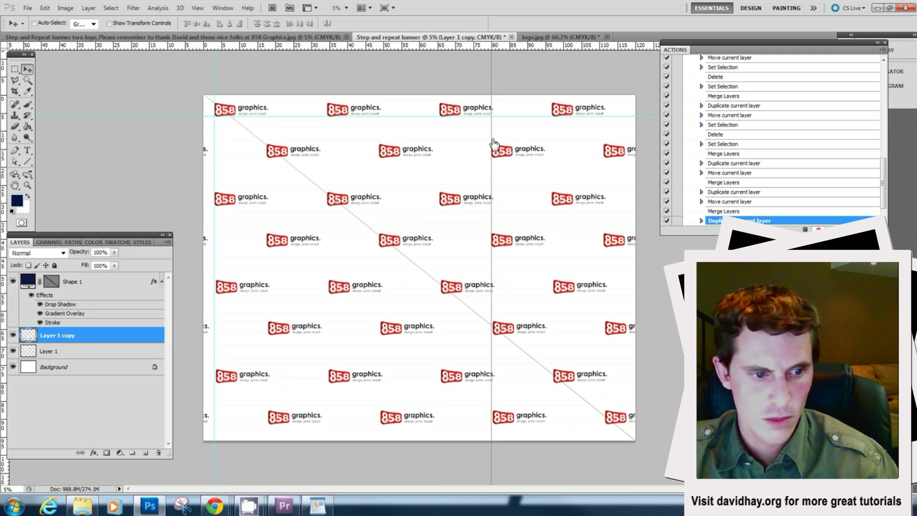
{"action": "left_click_drag", "start_coordinate": [493, 143], "coordinate": [492, 143]}
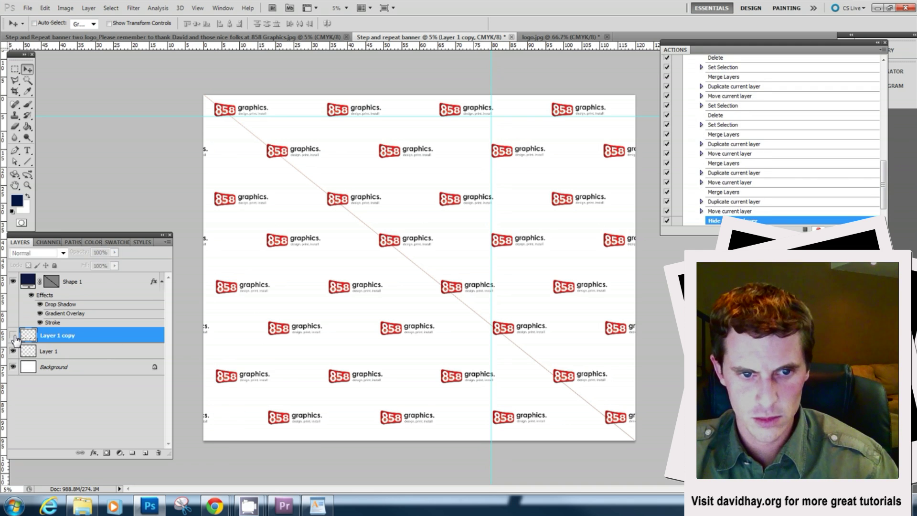
{"action": "left_click", "coordinate": [15, 337]}
{"action": "left_click", "coordinate": [14, 337]}
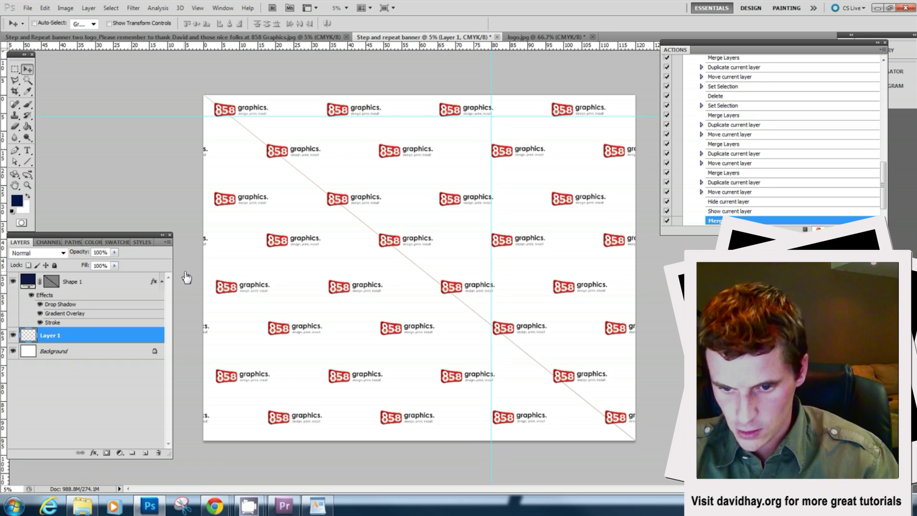
{"action": "left_click", "coordinate": [15, 70]}
{"action": "left_click_drag", "start_coordinate": [572, 460], "coordinate": [483, 400]}
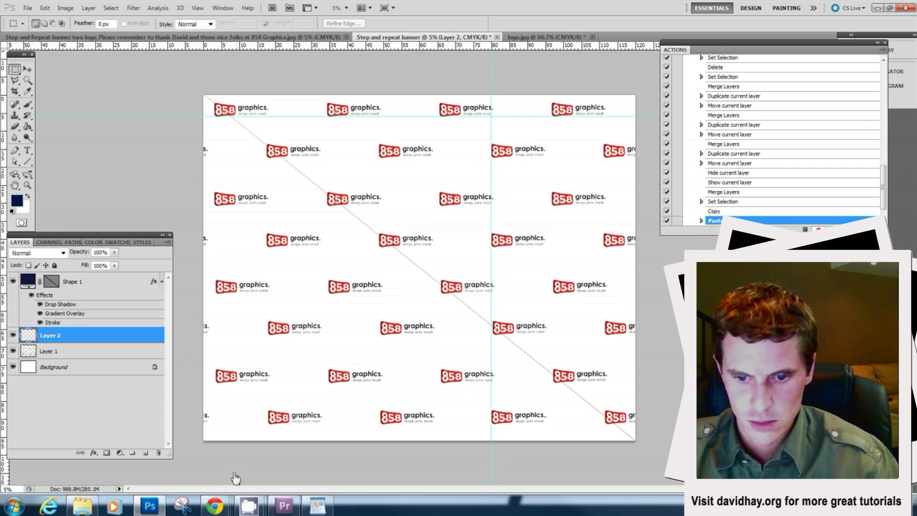
Delete the bottom-centre logo from Layer 1, merge Layer 2 down into it, and deselect
{"action": "left_click", "coordinate": [86, 356]}
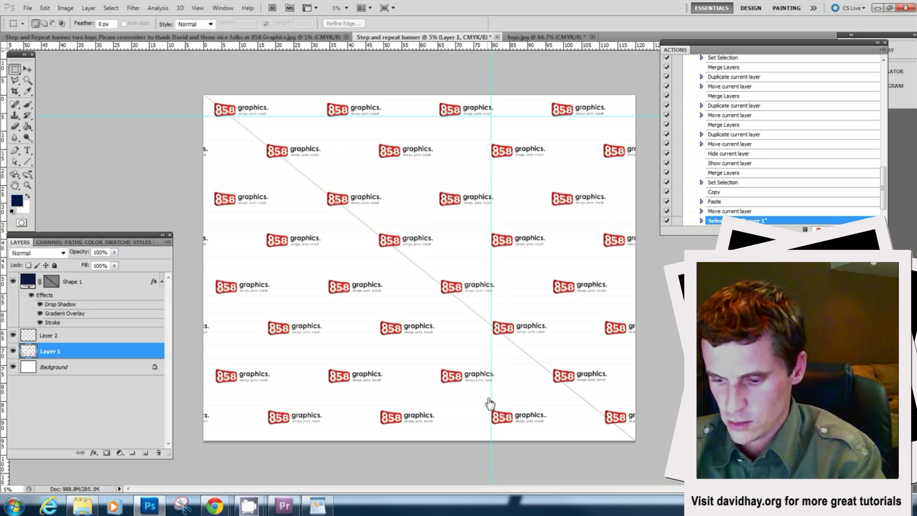
{"action": "left_click_drag", "start_coordinate": [572, 442], "coordinate": [575, 446]}
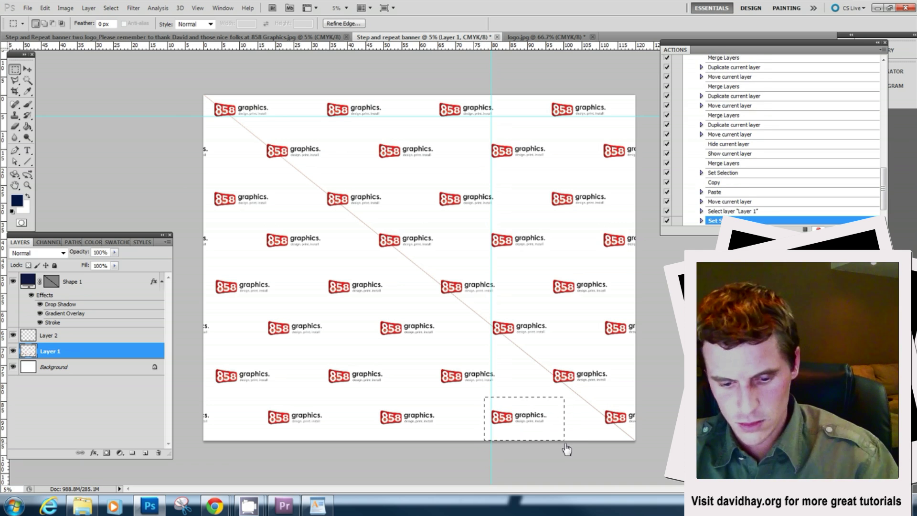
{"action": "key", "text": "Delete"}
{"action": "left_click", "coordinate": [62, 336]}
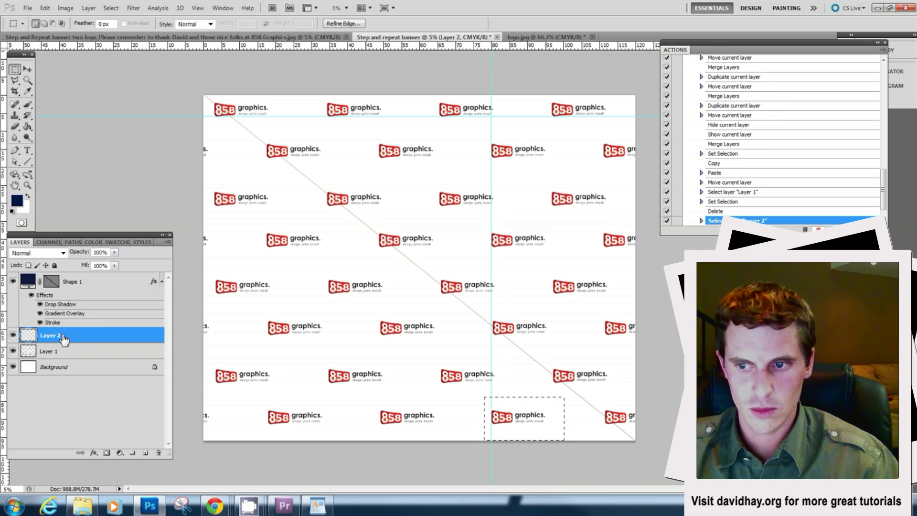
{"action": "key", "text": "ctrl+e"}
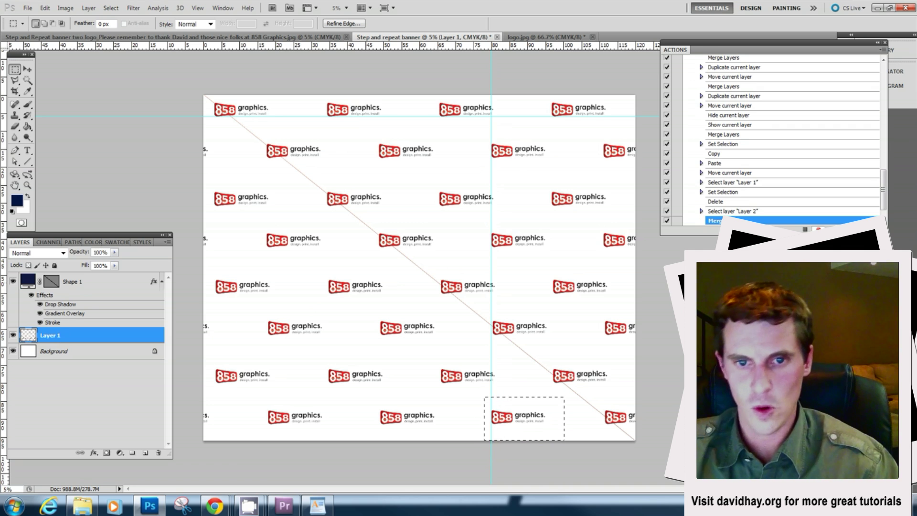
{"action": "key", "text": "ctrl+d"}
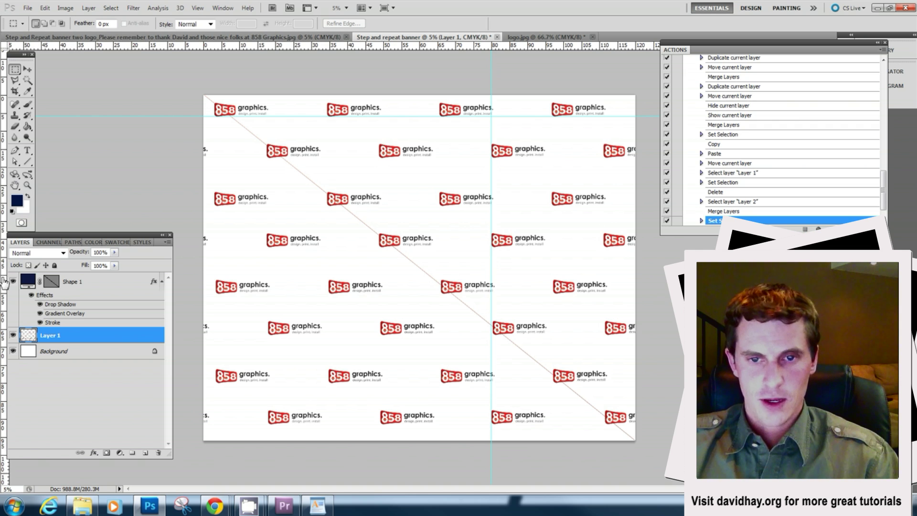
Hide the Shape 1 diagonal line and clear all guides from the canvas
{"action": "left_click", "coordinate": [13, 282]}
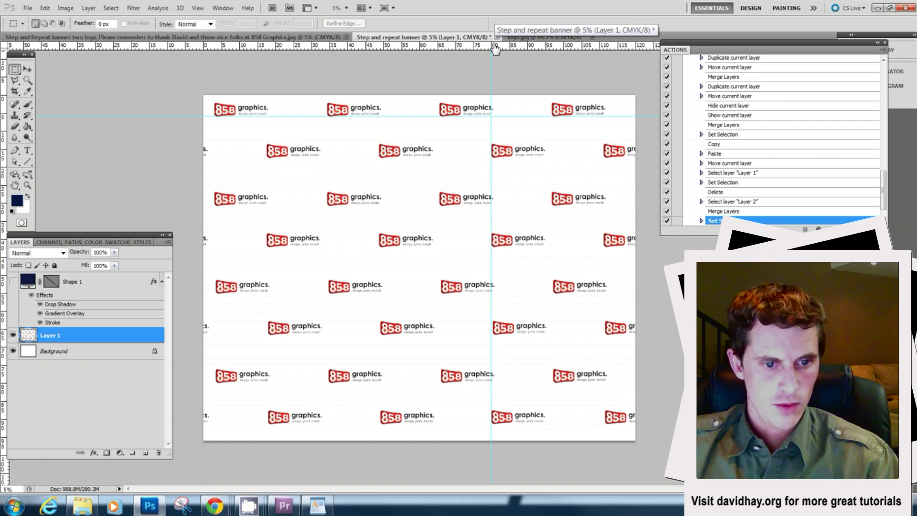
{"action": "left_click", "coordinate": [198, 8]}
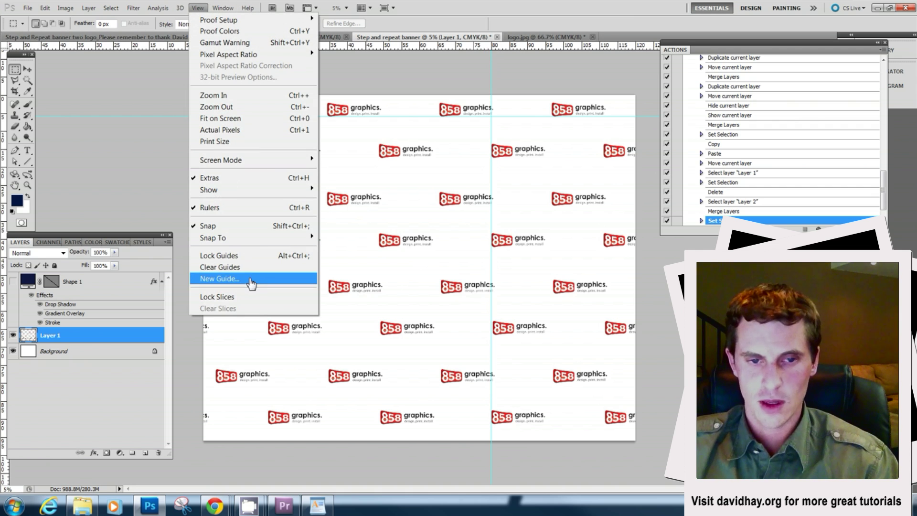
{"action": "left_click", "coordinate": [252, 267]}
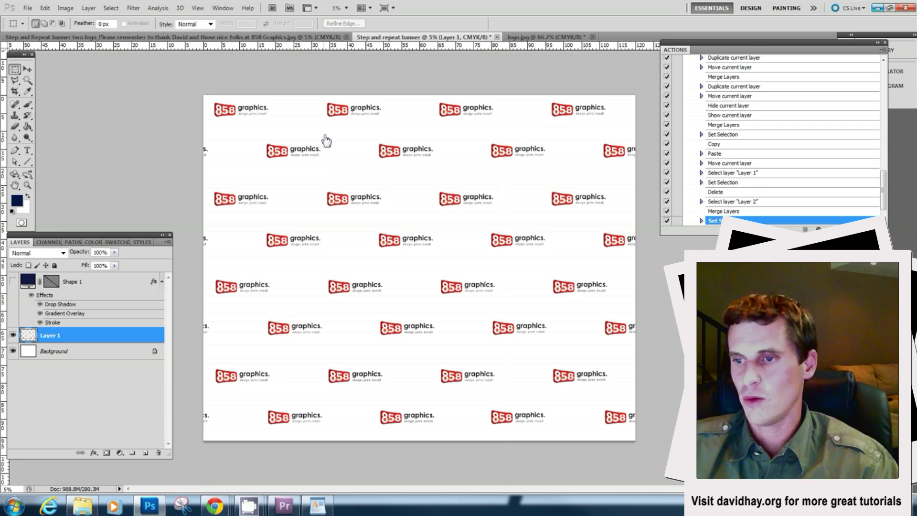
Insert an action Stop with the message 'Please select main logo for center of step and repeat'
{"action": "left_click", "coordinate": [882, 50]}
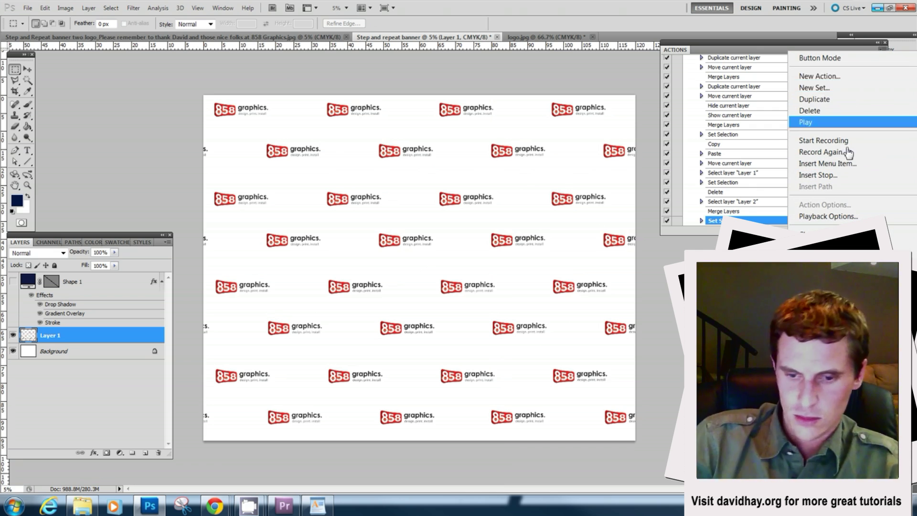
{"action": "left_click", "coordinate": [843, 175]}
{"action": "type", "text": "Please select main logo for center of step and repeat"}
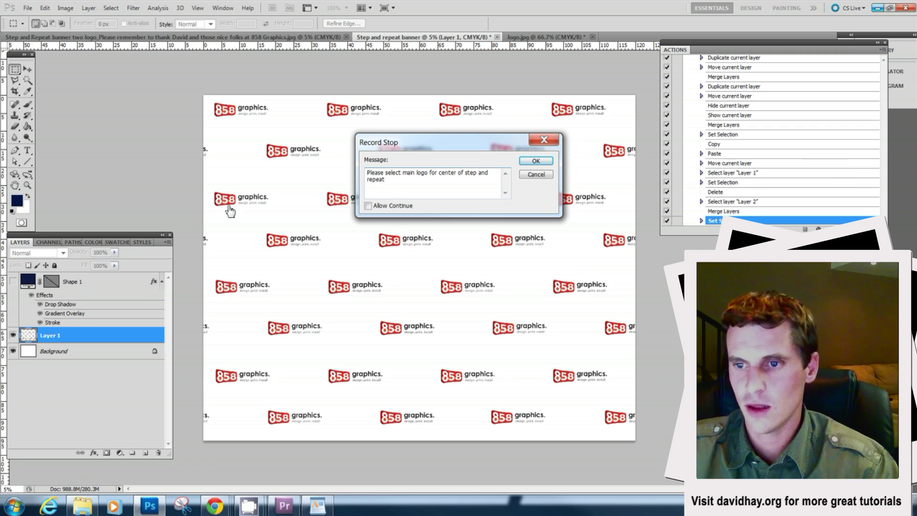
{"action": "left_click", "coordinate": [536, 161]}
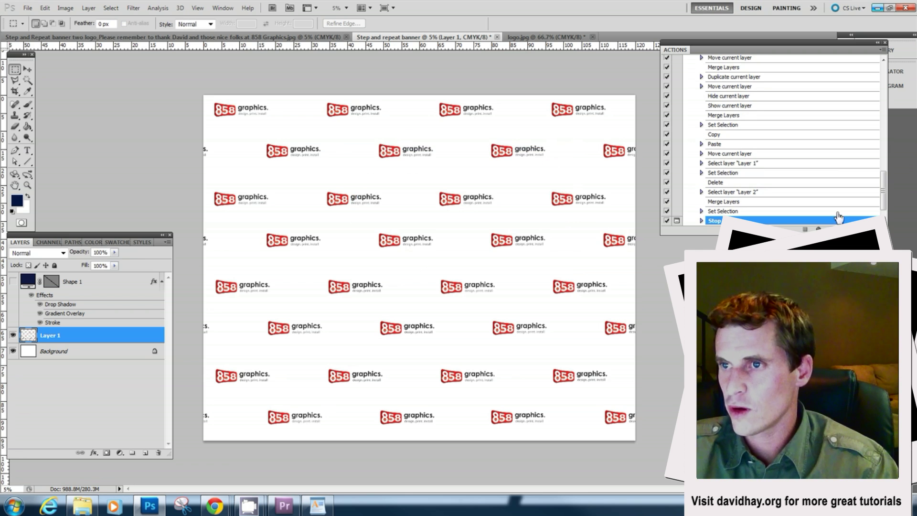
{"action": "left_click", "coordinate": [881, 50]}
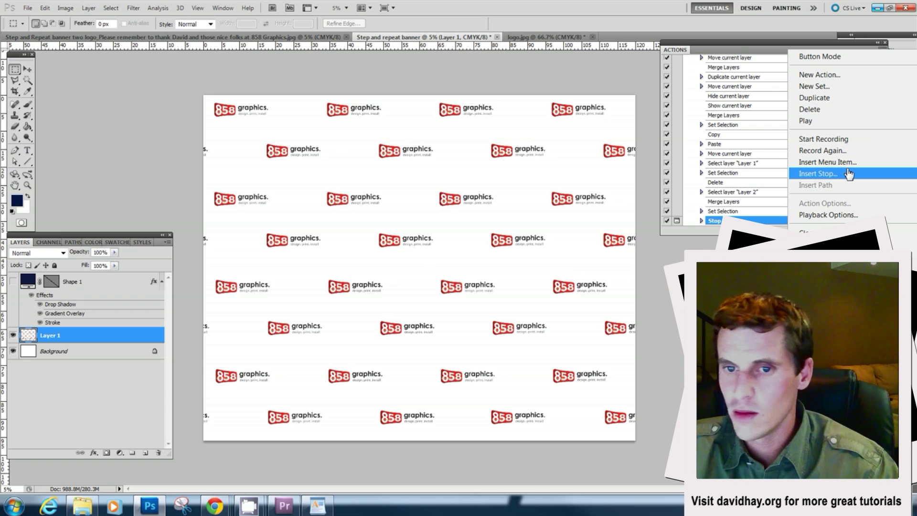
Insert a File > Open menu item into the action after the Stop step
{"action": "left_click", "coordinate": [811, 162]}
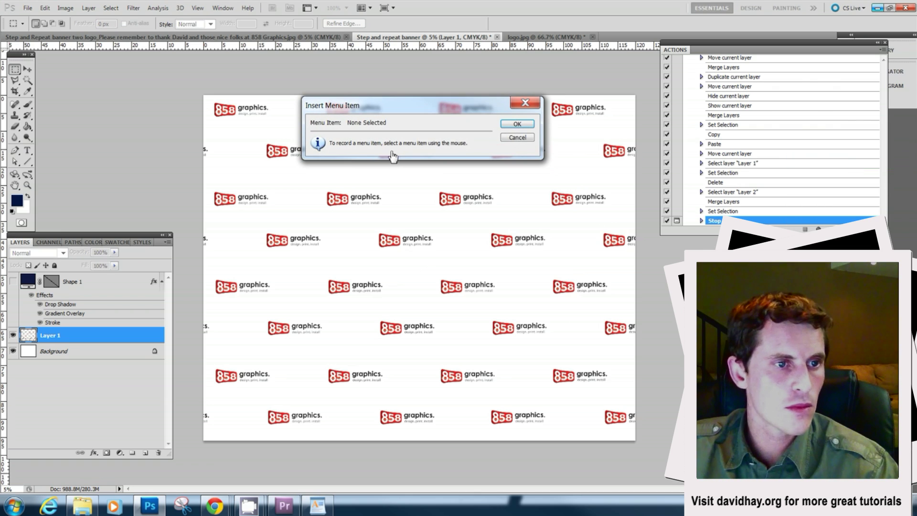
{"action": "left_click", "coordinate": [28, 7]}
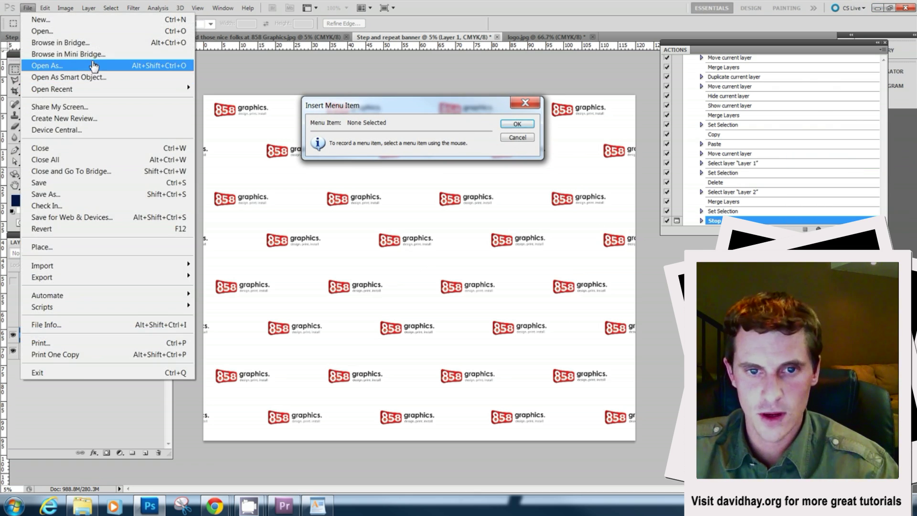
{"action": "left_click", "coordinate": [102, 34]}
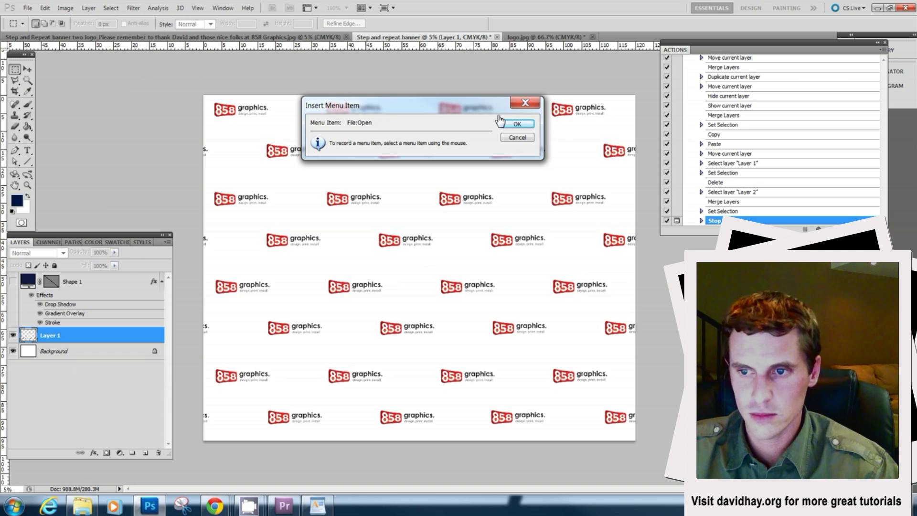
{"action": "left_click", "coordinate": [516, 125]}
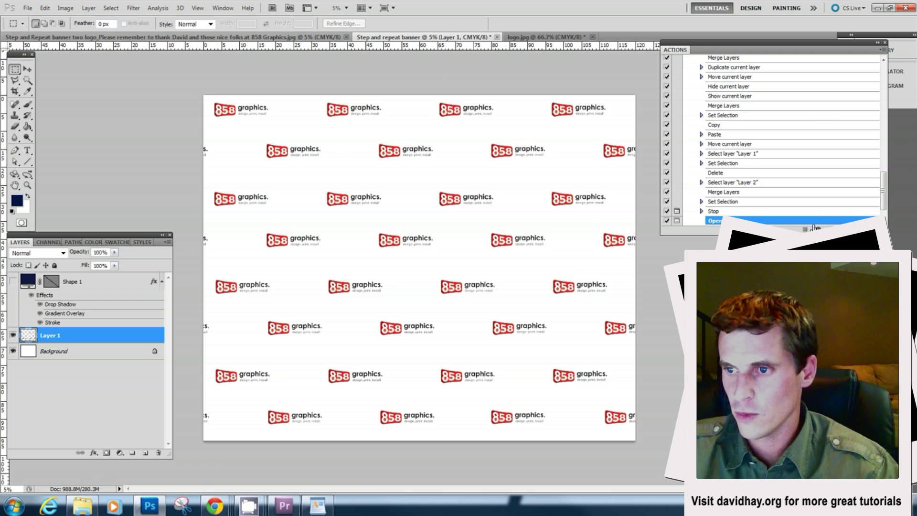
{"action": "scroll", "coordinate": [882, 201], "scroll_direction": "down", "scroll_amount": 1}
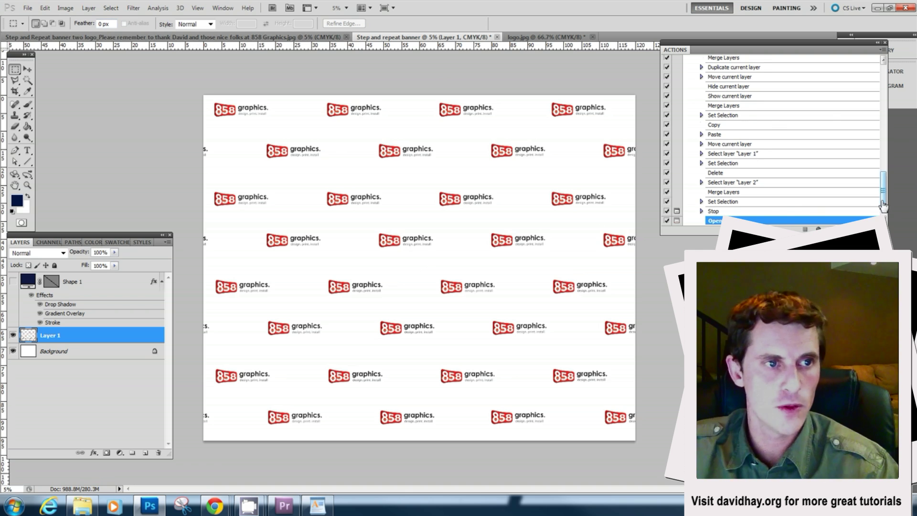
Open logo.jpg from the Desktop through File > Open
{"action": "left_click", "coordinate": [27, 8]}
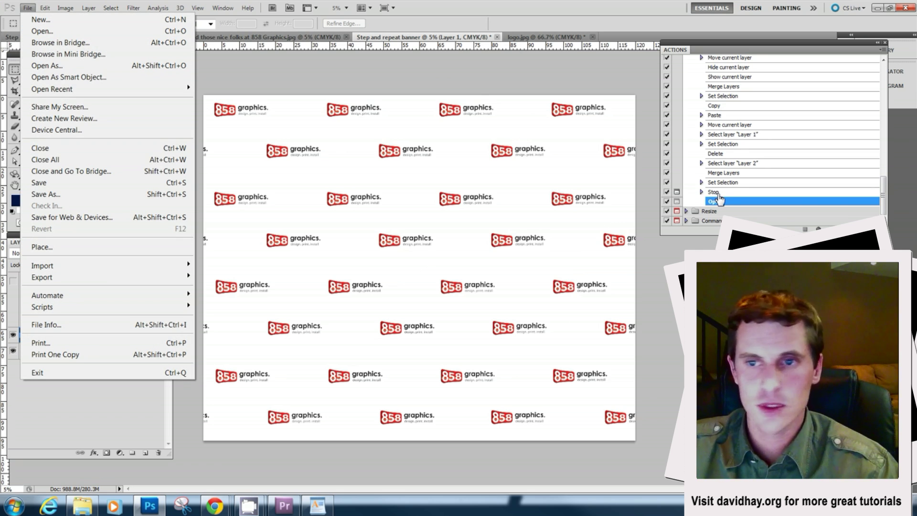
{"action": "left_click", "coordinate": [47, 31]}
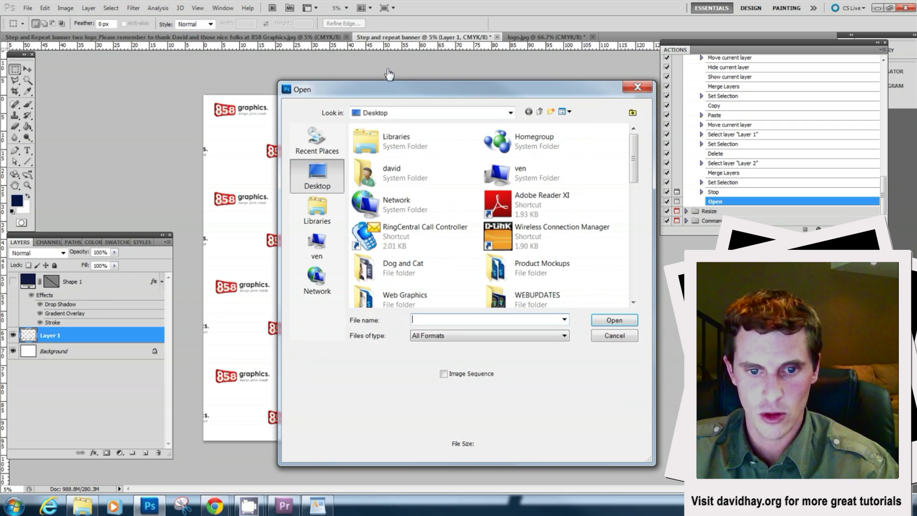
{"action": "left_click", "coordinate": [549, 198]}
{"action": "scroll", "coordinate": [549, 201], "scroll_direction": "down", "scroll_amount": 6}
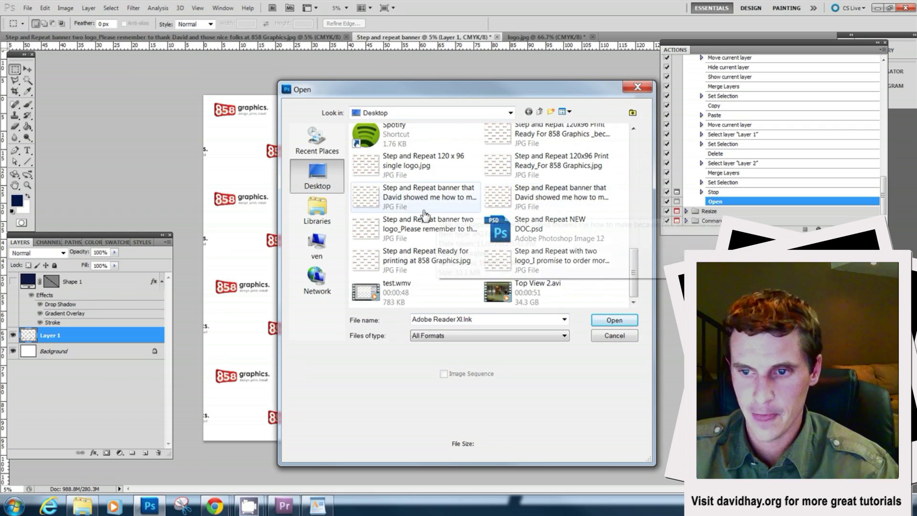
{"action": "scroll", "coordinate": [424, 215], "scroll_direction": "up", "scroll_amount": 3}
{"action": "left_click", "coordinate": [409, 154]}
{"action": "left_click", "coordinate": [627, 320]}
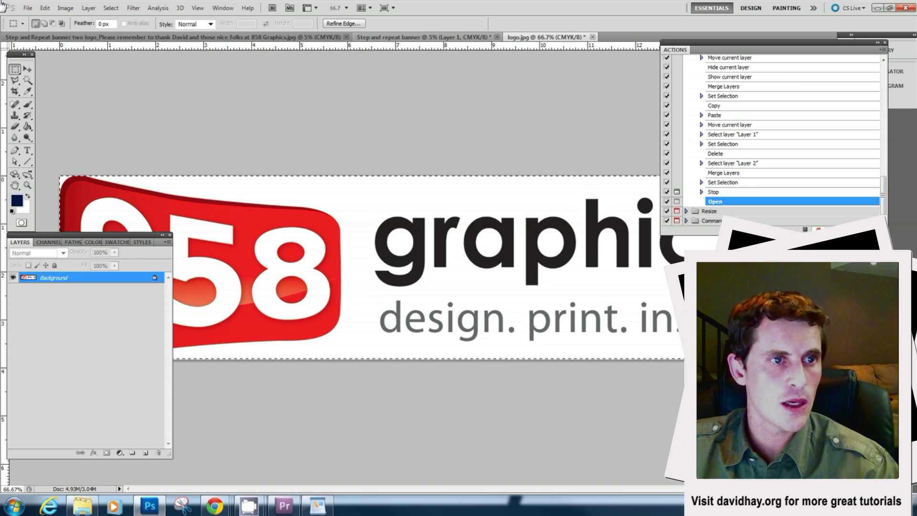
Resize the logo image to 38 inches wide in Image Size
{"action": "left_click", "coordinate": [65, 8]}
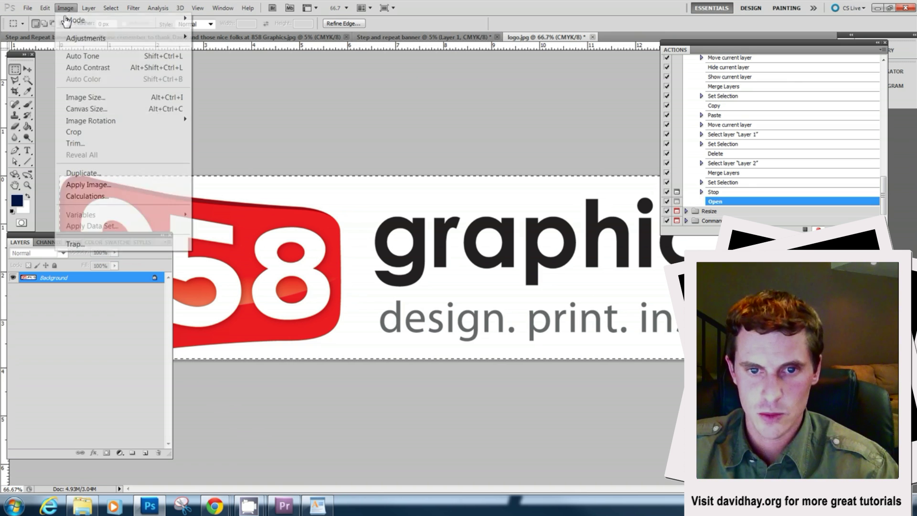
{"action": "left_click", "coordinate": [151, 98]}
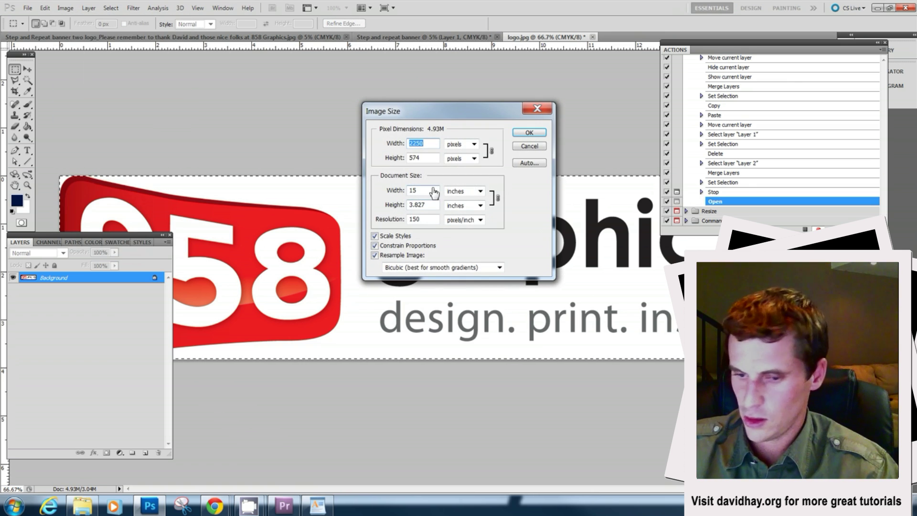
{"action": "double_click", "coordinate": [416, 191]}
{"action": "type", "text": "38"}
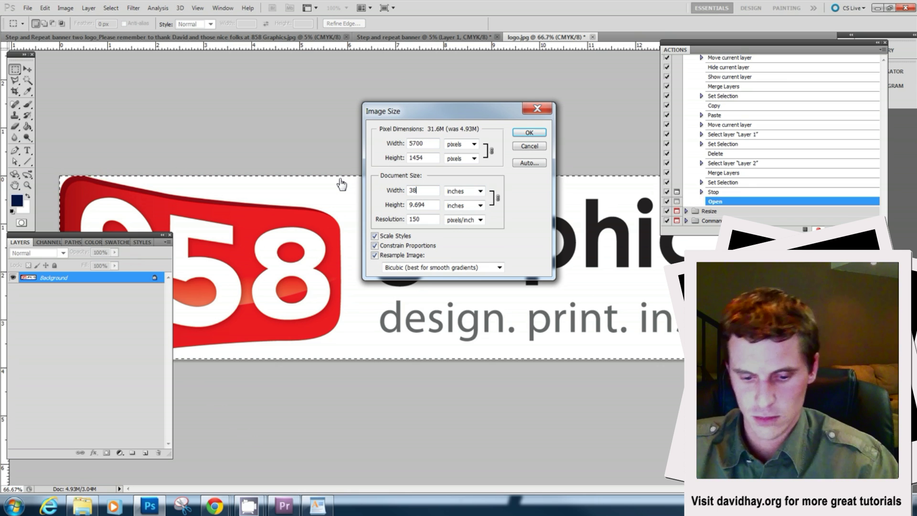
{"action": "key", "text": "Return"}
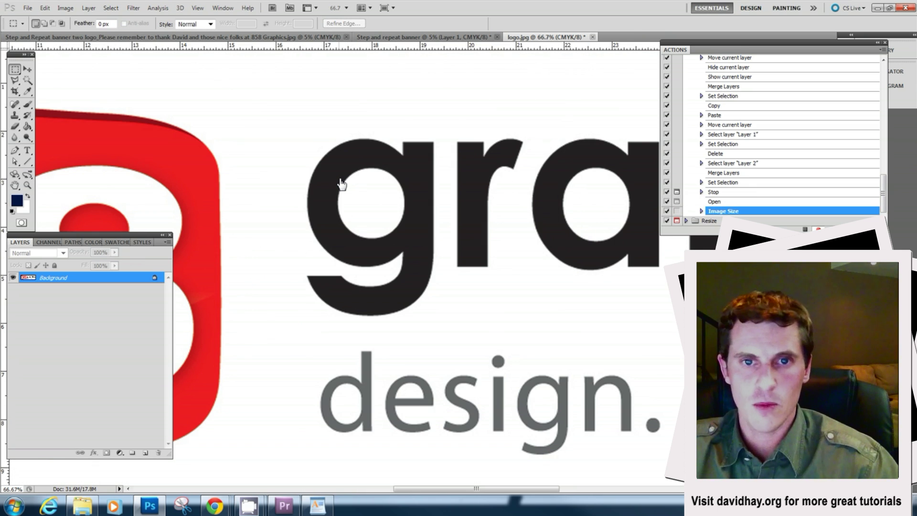
Copy the enlarged logo and paste it into the Step and repeat banner document
{"action": "key", "text": "ctrl+a"}
{"action": "key", "text": "ctrl+c"}
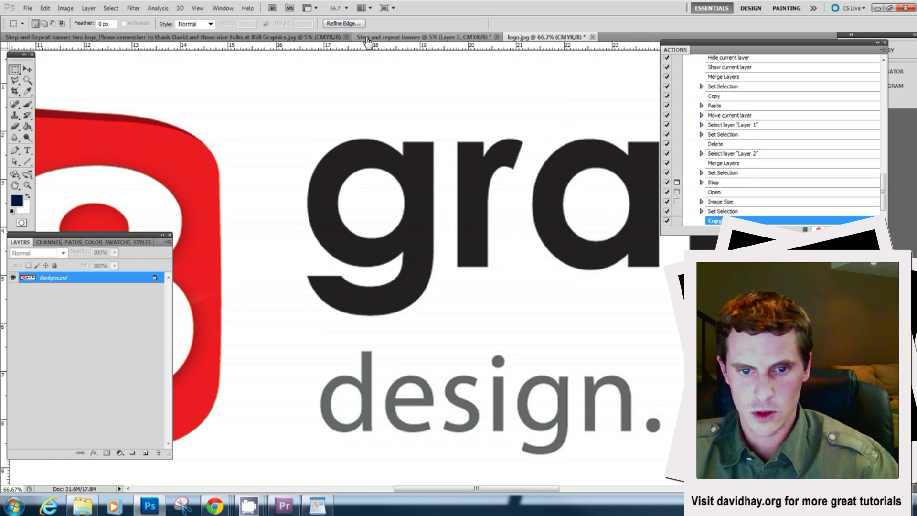
{"action": "left_click", "coordinate": [377, 37]}
{"action": "key", "text": "ctrl+v"}
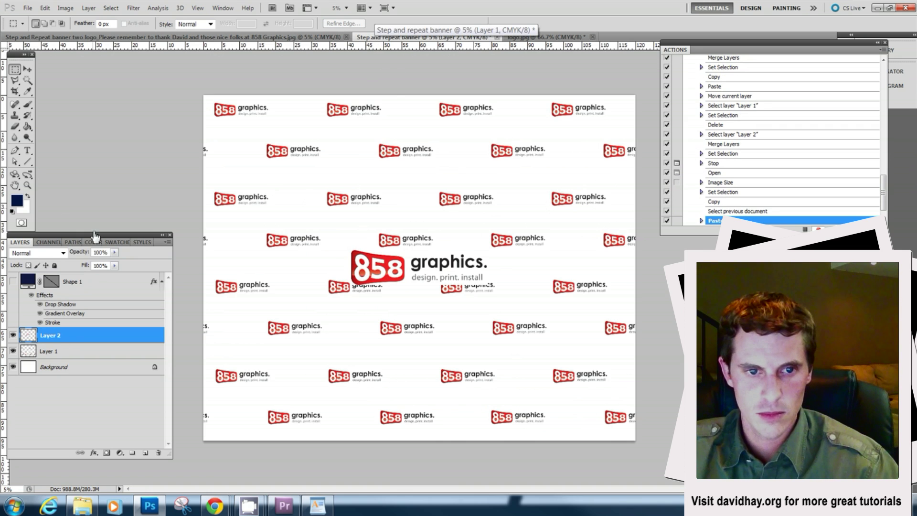
{"action": "left_click", "coordinate": [27, 69]}
{"action": "left_click_drag", "start_coordinate": [371, 236], "coordinate": [313, 183]}
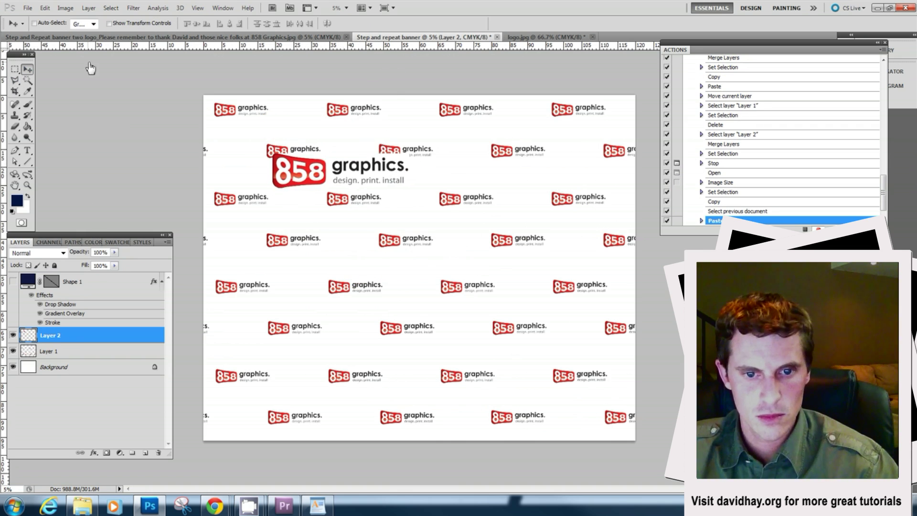
Free-transform the pasted logo to about 153%, position it at the banner centre, and apply
{"action": "right_click", "coordinate": [325, 159]}
{"action": "left_click", "coordinate": [377, 253]}
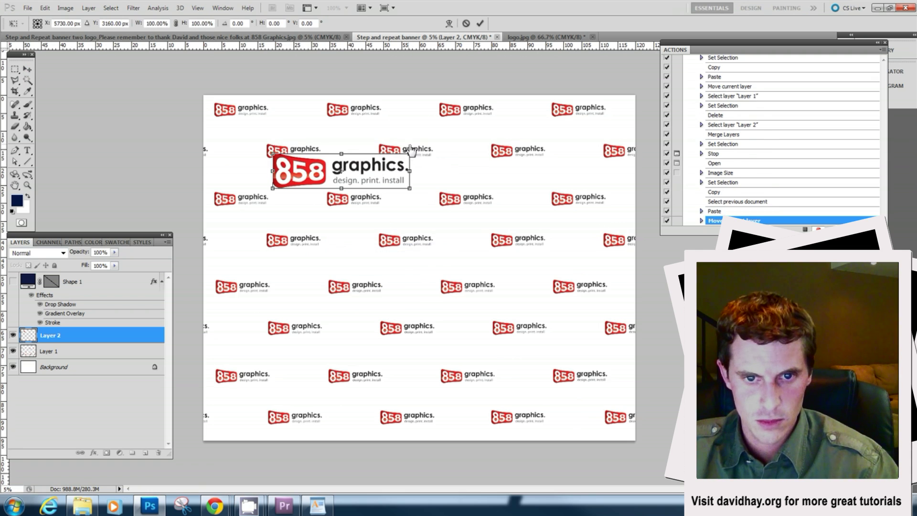
{"action": "left_click_drag", "start_coordinate": [410, 154], "coordinate": [491, 134]}
{"action": "left_click_drag", "start_coordinate": [347, 192], "coordinate": [387, 183]}
{"action": "left_click_drag", "start_coordinate": [526, 133], "coordinate": [495, 158]}
{"action": "key", "text": "shift+Left"}
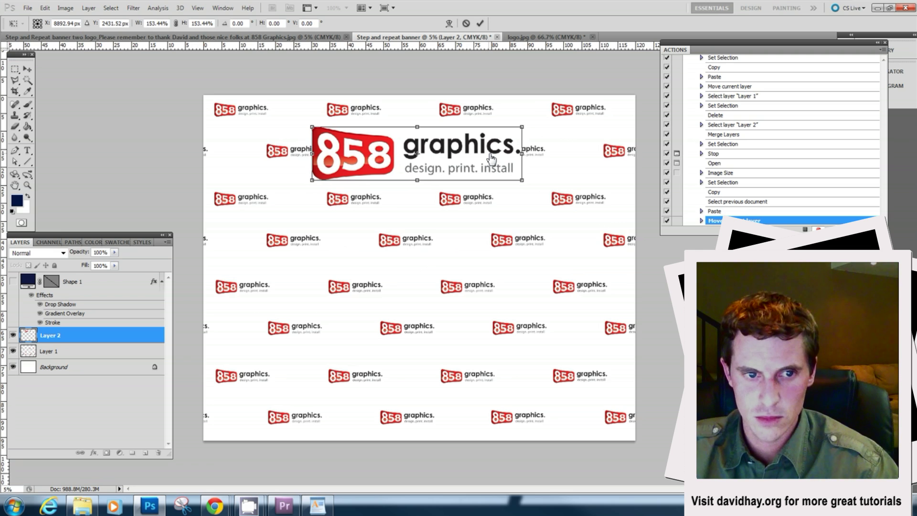
{"action": "key", "text": "Down"}
{"action": "key", "text": "Down"}
{"action": "key", "text": "Left"}
{"action": "key", "text": "Left"}
{"action": "key", "text": "Left"}
{"action": "left_click_drag", "start_coordinate": [490, 159], "coordinate": [481, 203]}
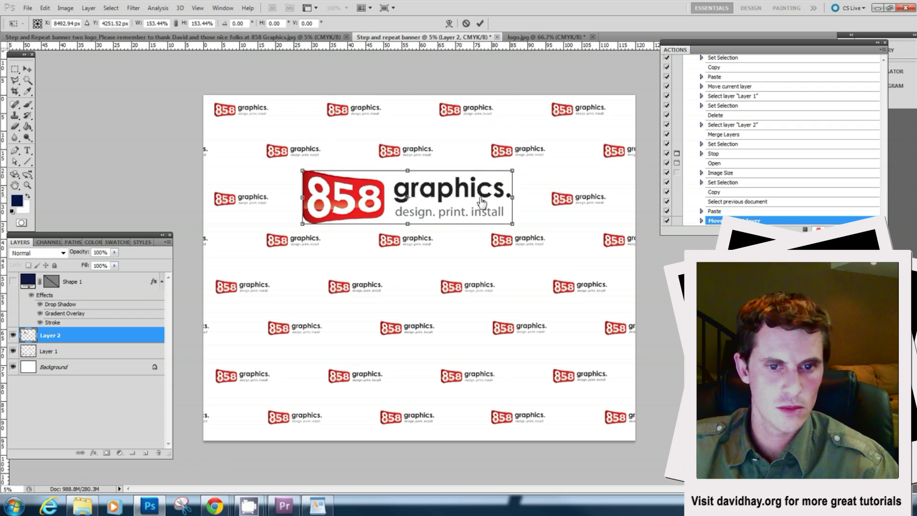
{"action": "key", "text": "v"}
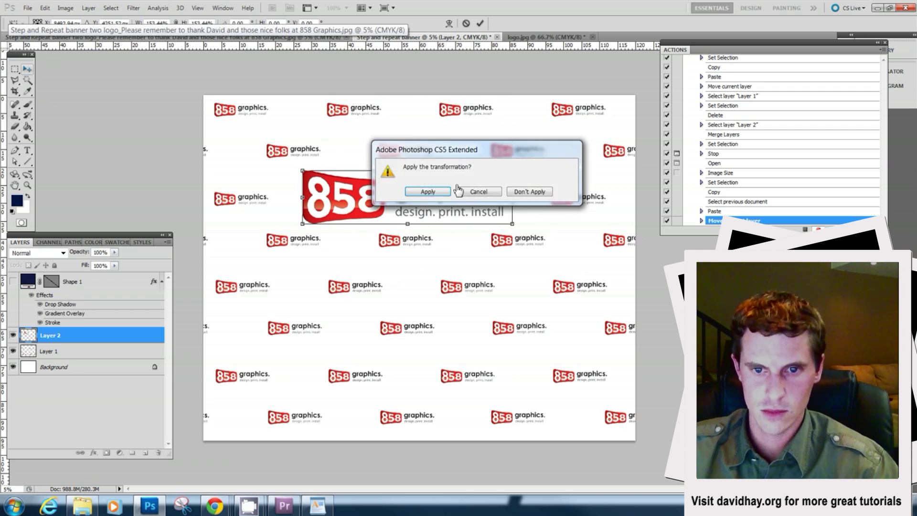
{"action": "left_click", "coordinate": [426, 191]}
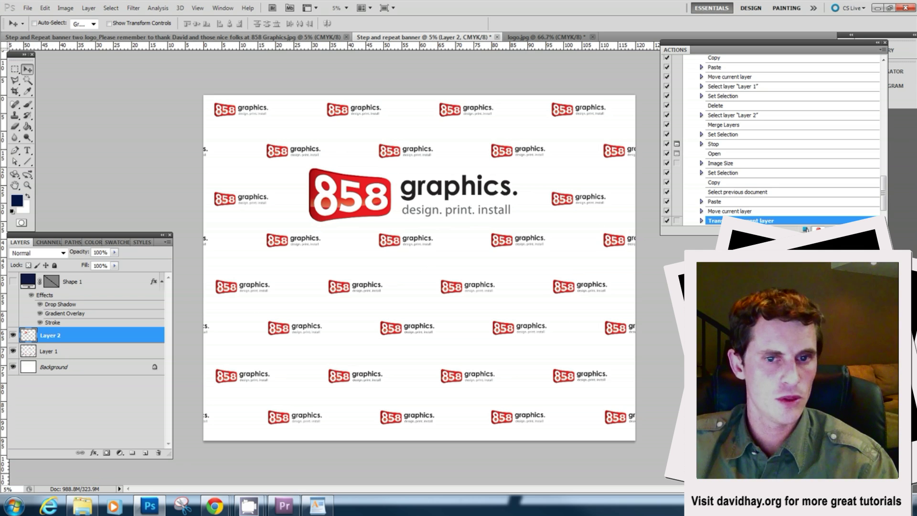
Save the banner to the Desktop as a maximum-quality JPEG named 'step and repeat banner ready to send to 858 graphics…'
{"action": "left_click", "coordinate": [28, 8]}
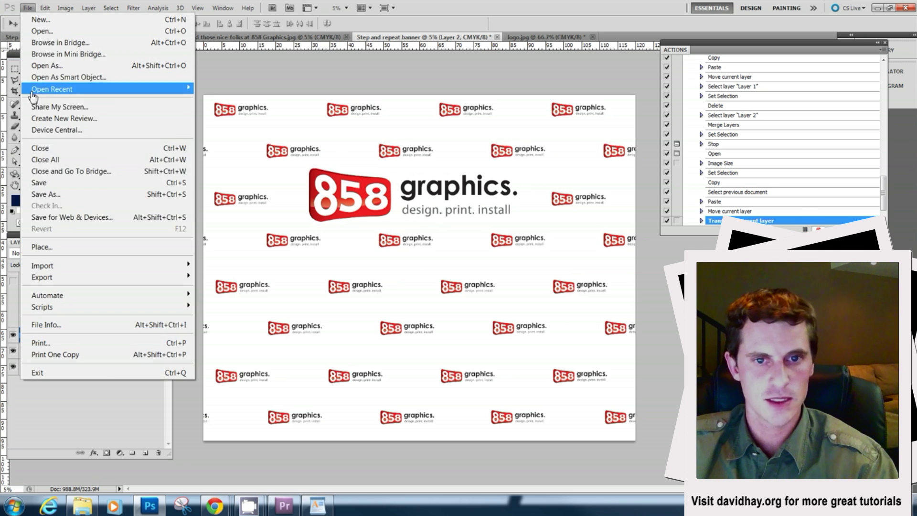
{"action": "left_click", "coordinate": [77, 196]}
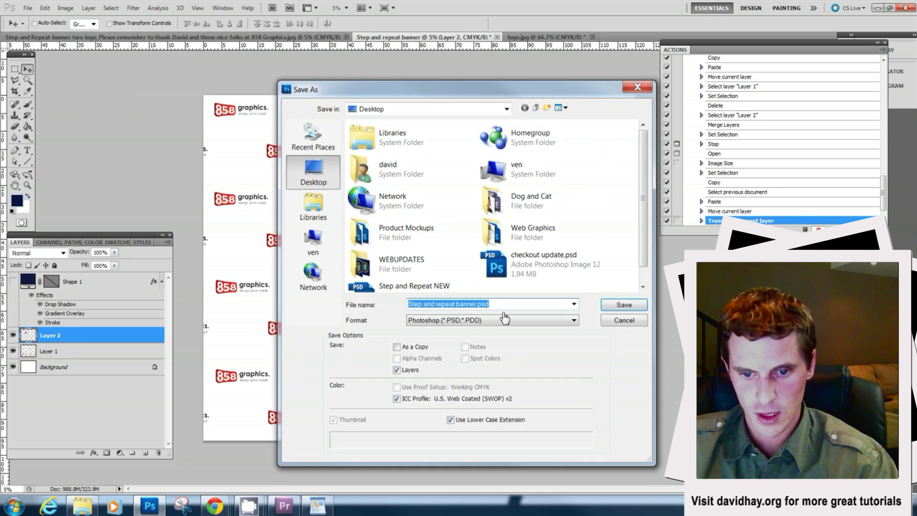
{"action": "left_click", "coordinate": [482, 319]}
{"action": "left_click", "coordinate": [492, 365]}
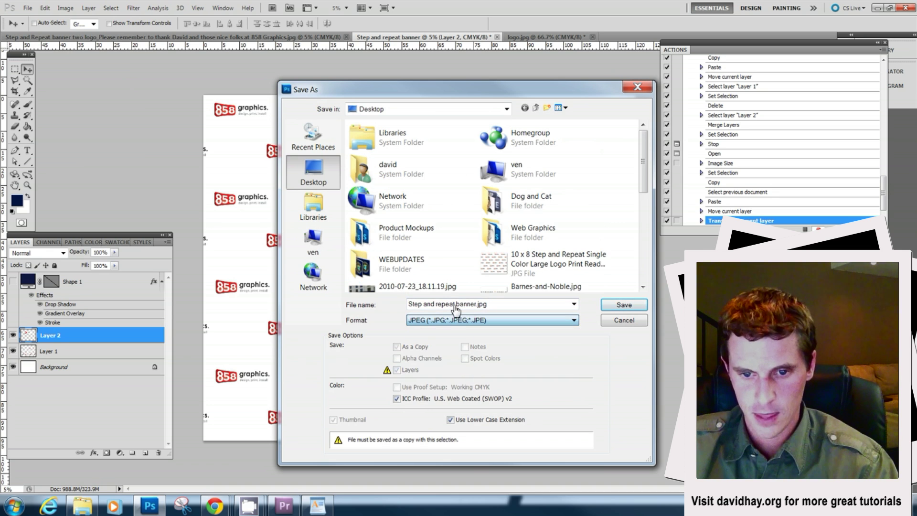
{"action": "left_click", "coordinate": [456, 309]}
{"action": "left_click", "coordinate": [479, 310]}
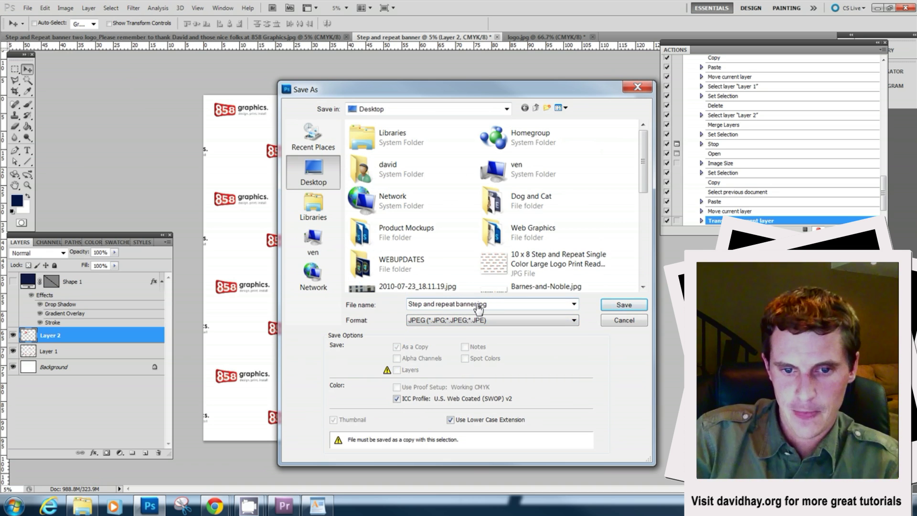
{"action": "left_click_drag", "start_coordinate": [479, 309], "coordinate": [18, 228]}
{"action": "type", "text": "s"}
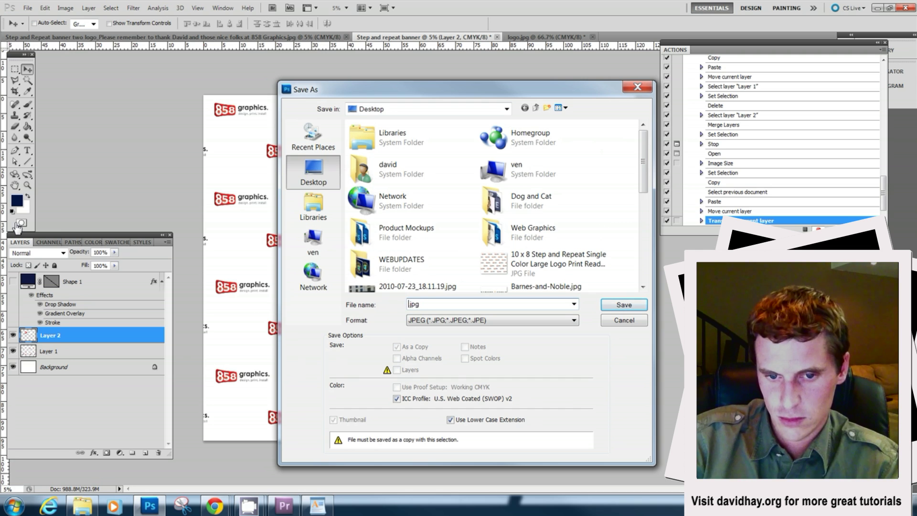
{"action": "type", "text": "tep and rep"}
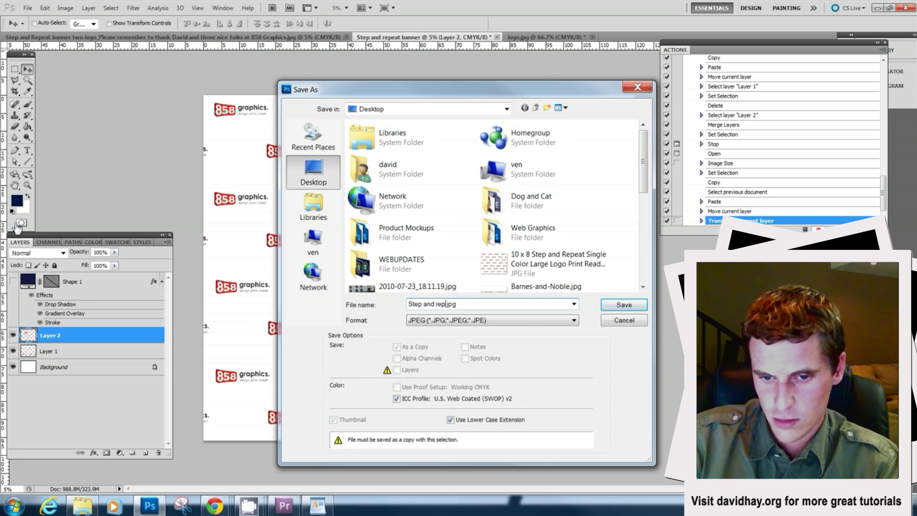
{"action": "type", "text": "eat banner ready to send to 858 graphics for print"}
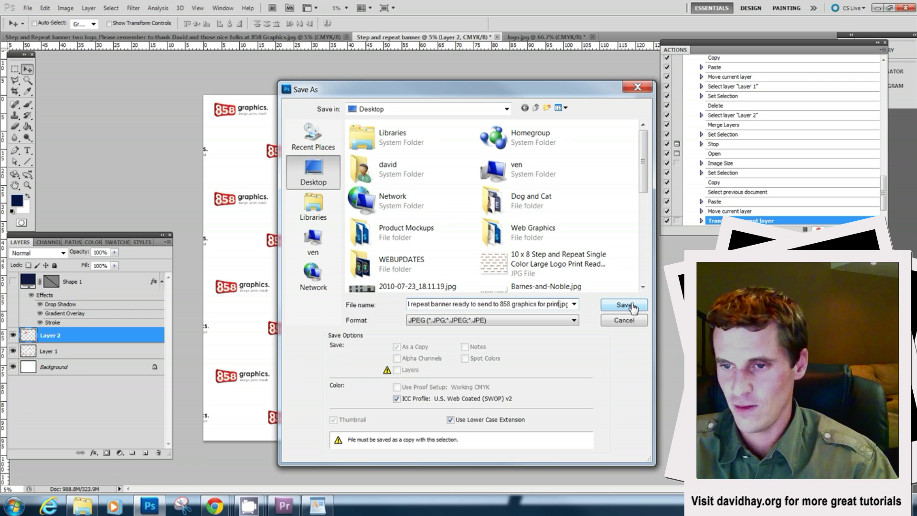
{"action": "left_click", "coordinate": [633, 306]}
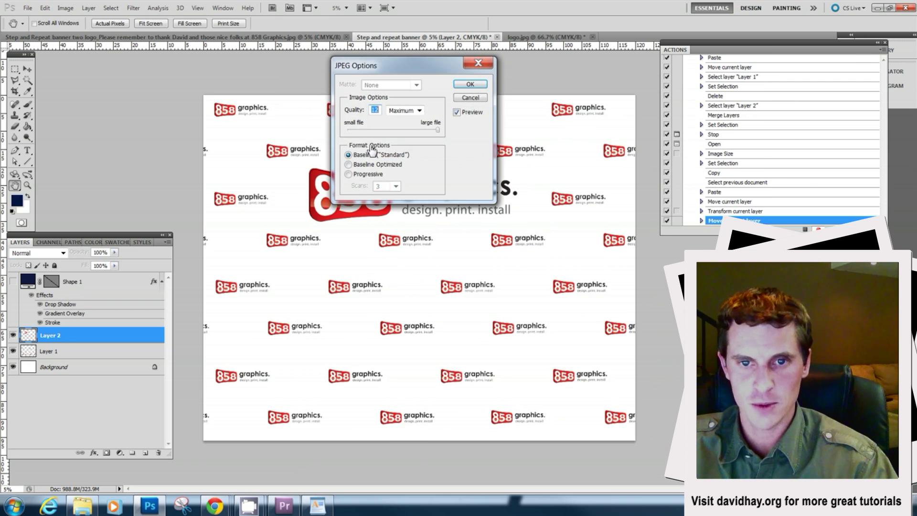
{"action": "left_click", "coordinate": [483, 88]}
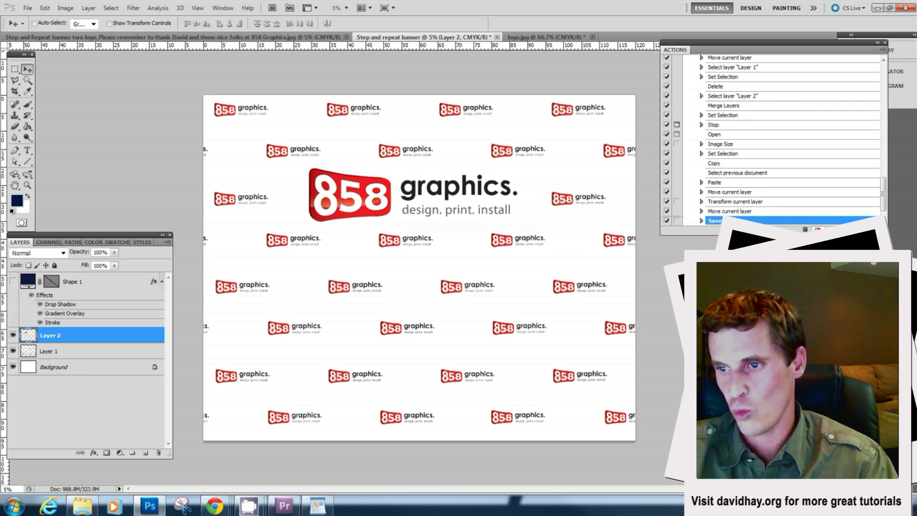
Insert a continuable stop after Move current layer saying the graphic is complete and saved to your desktop
{"action": "left_click", "coordinate": [768, 213]}
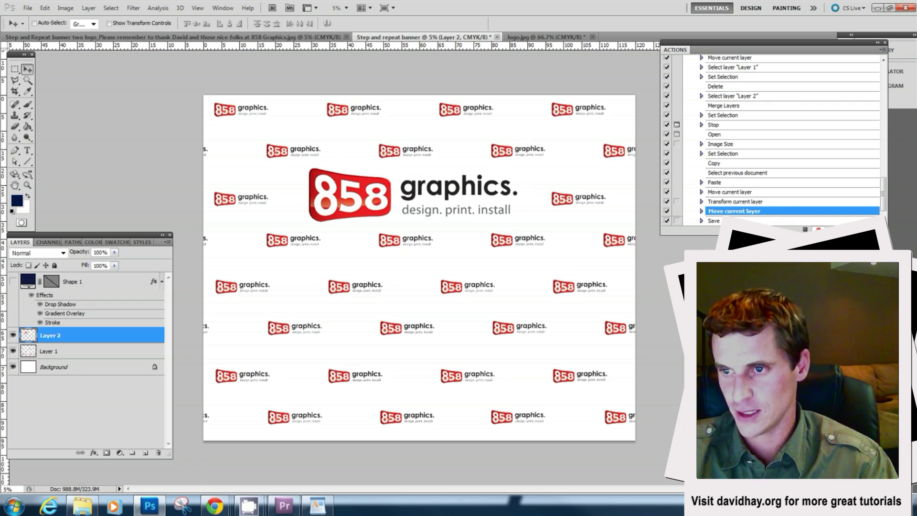
{"action": "left_click", "coordinate": [882, 50]}
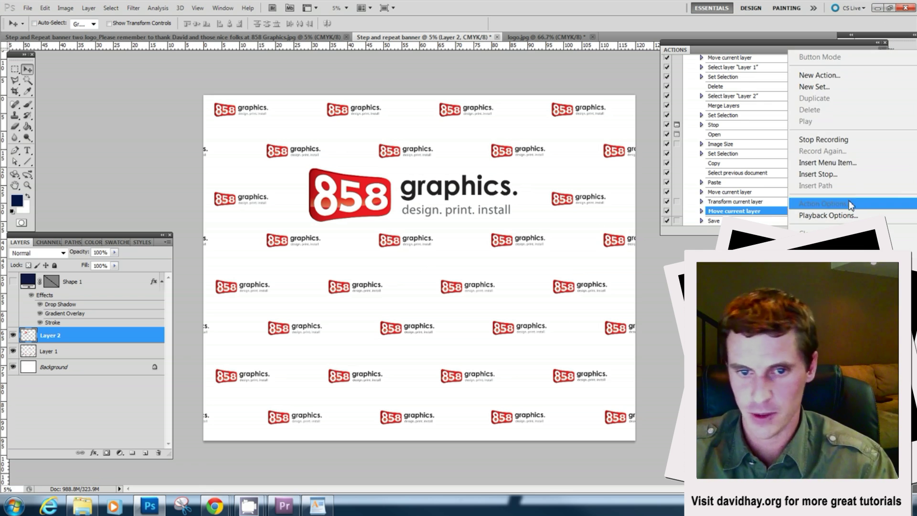
{"action": "left_click", "coordinate": [844, 173]}
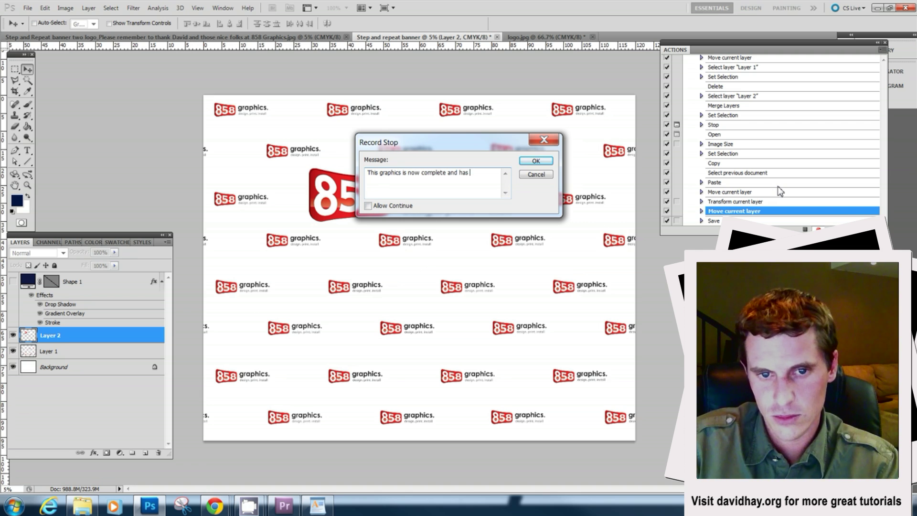
{"action": "type", "text": "ed to yo"}
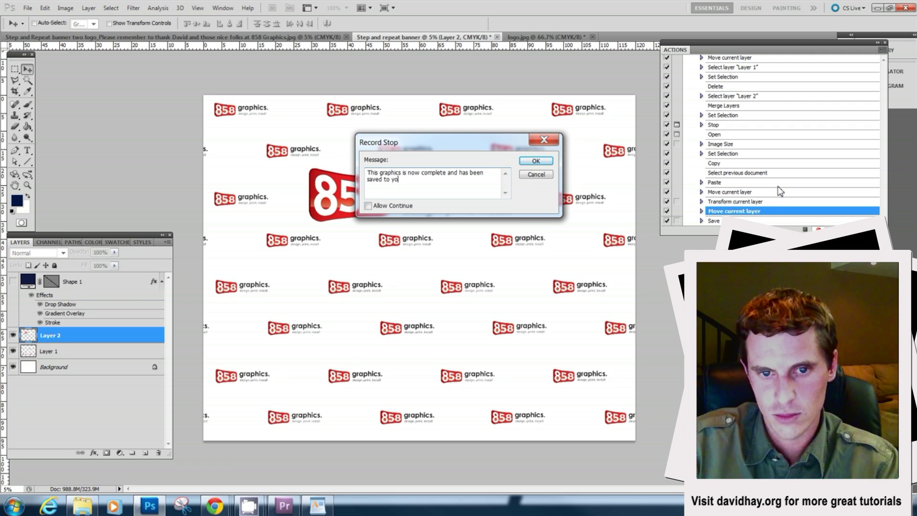
{"action": "type", "text": "ur desk"}
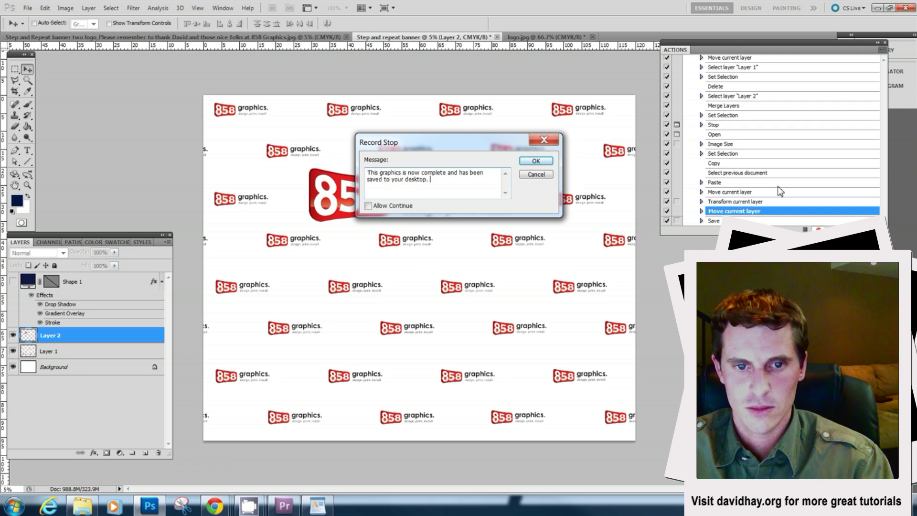
{"action": "type", "text": "top."}
{"action": "left_click", "coordinate": [368, 205]}
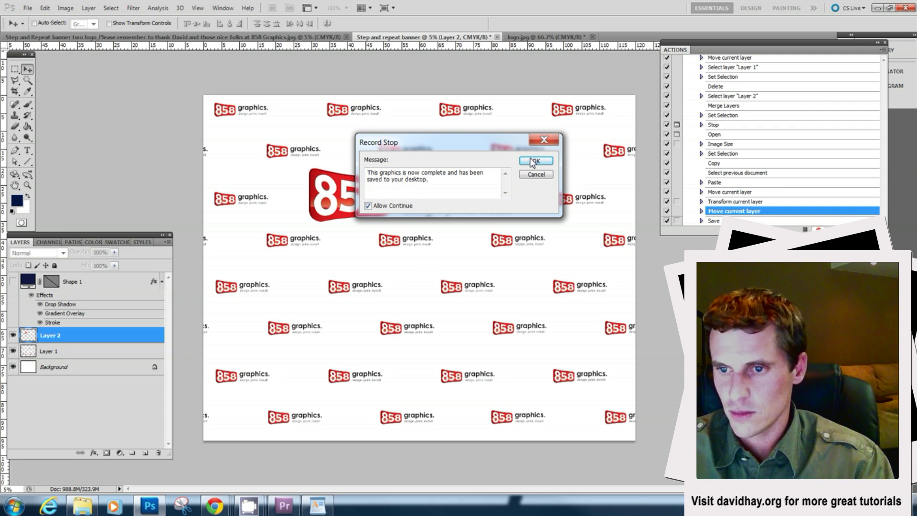
{"action": "left_click", "coordinate": [534, 162]}
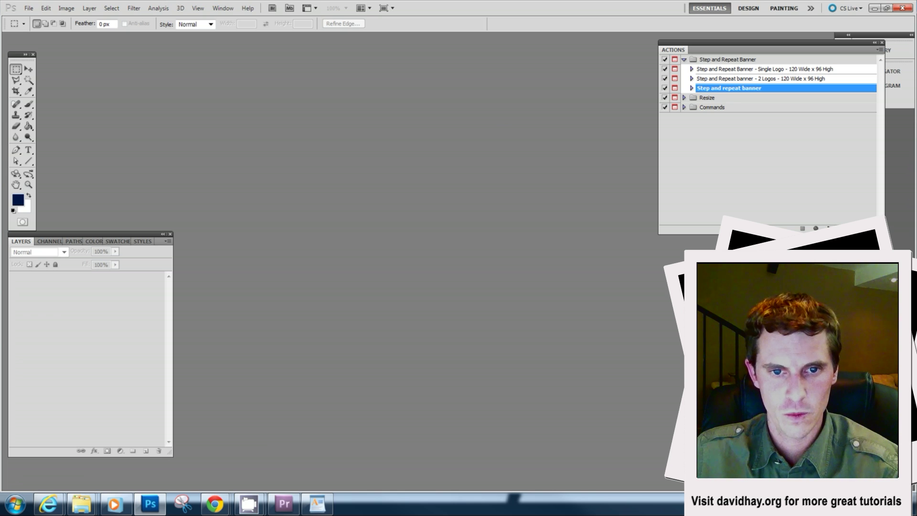
Play the Step and repeat banner action and open Coca-Cola_Logo_Script.jpg as the repeating logo
{"action": "left_click", "coordinate": [829, 228]}
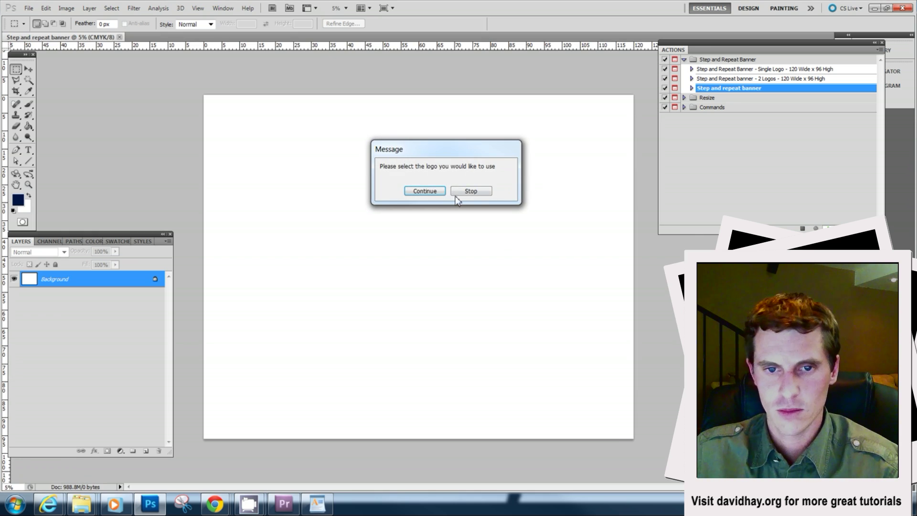
{"action": "left_click", "coordinate": [434, 192]}
{"action": "scroll", "coordinate": [433, 208], "scroll_direction": "down", "scroll_amount": 5}
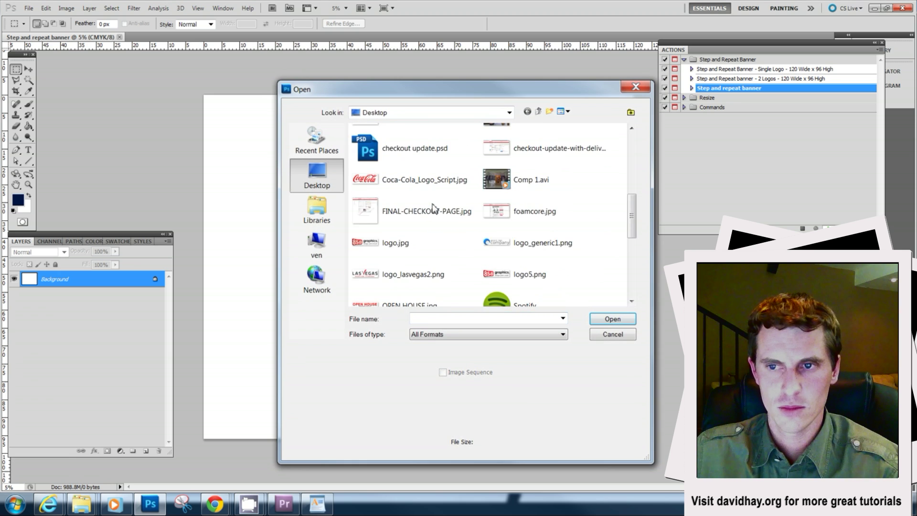
{"action": "scroll", "coordinate": [429, 208], "scroll_direction": "down", "scroll_amount": 10}
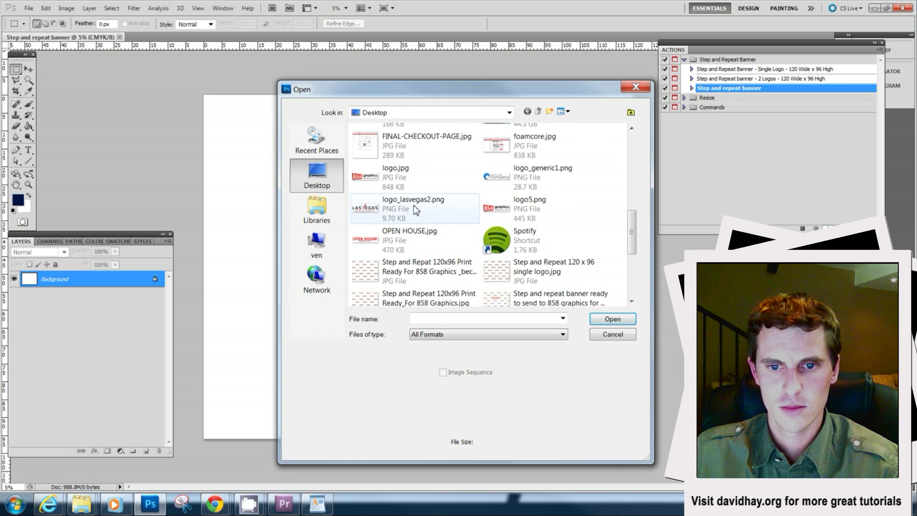
{"action": "left_click", "coordinate": [428, 181]}
{"action": "scroll", "coordinate": [425, 191], "scroll_direction": "up", "scroll_amount": 3}
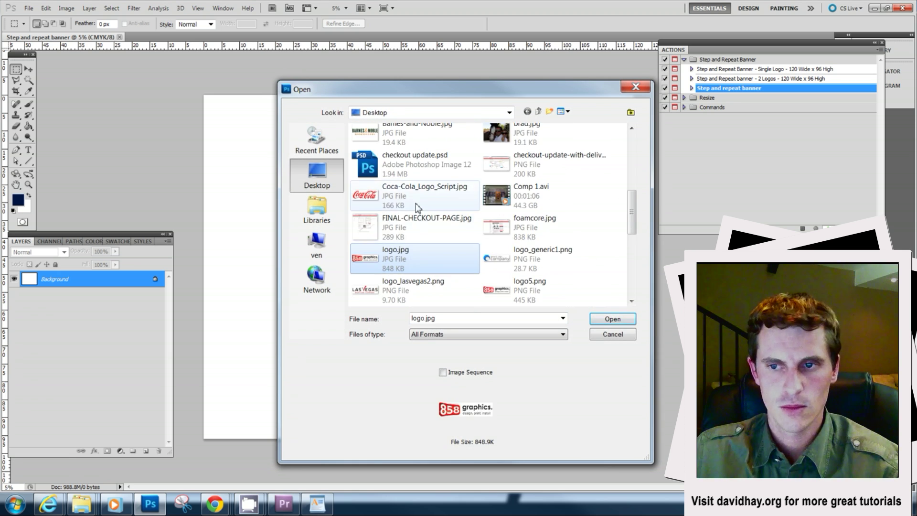
{"action": "left_click", "coordinate": [421, 200]}
{"action": "left_click", "coordinate": [605, 320]}
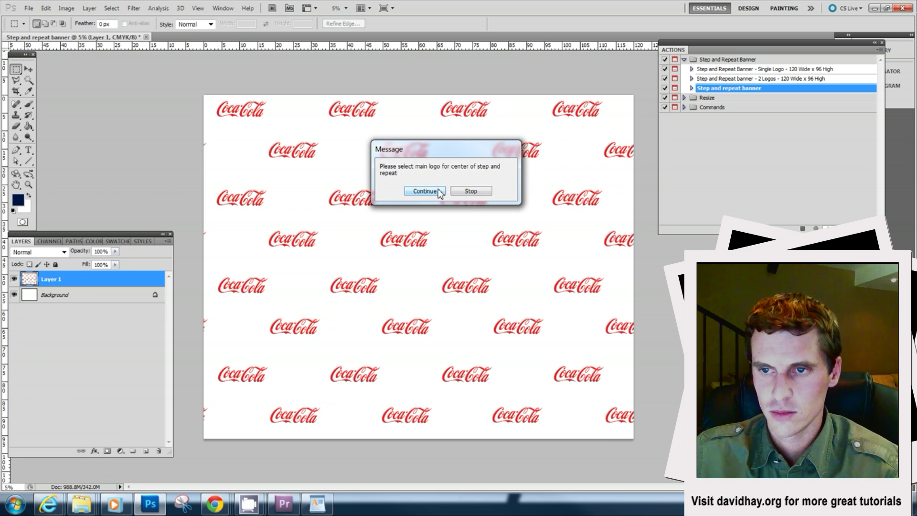
Continue the action, open OPEN HOUSE.jpg as the centre logo, and dismiss the save-to-desktop message
{"action": "left_click", "coordinate": [425, 191]}
{"action": "scroll", "coordinate": [433, 256], "scroll_direction": "down", "scroll_amount": 3}
{"action": "scroll", "coordinate": [434, 256], "scroll_direction": "up", "scroll_amount": 2}
{"action": "scroll", "coordinate": [434, 257], "scroll_direction": "down", "scroll_amount": 8}
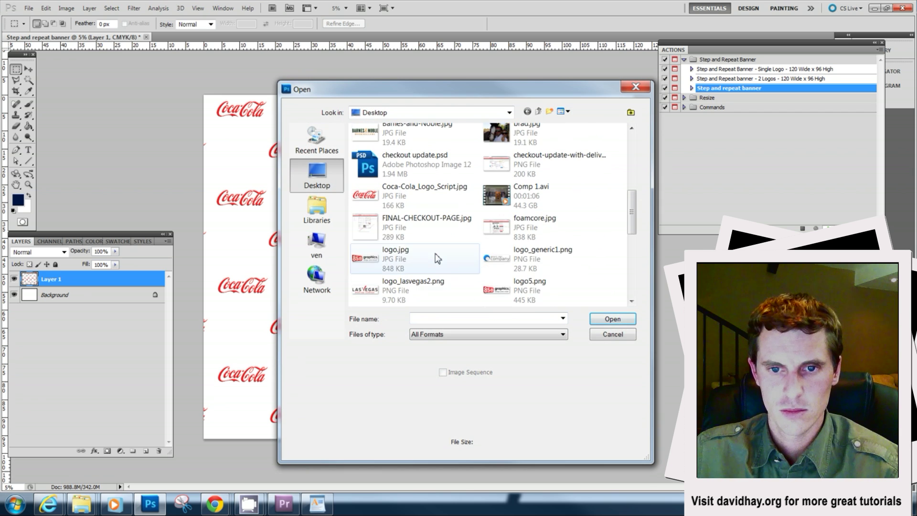
{"action": "scroll", "coordinate": [435, 258], "scroll_direction": "up", "scroll_amount": 3}
{"action": "left_click", "coordinate": [415, 152]}
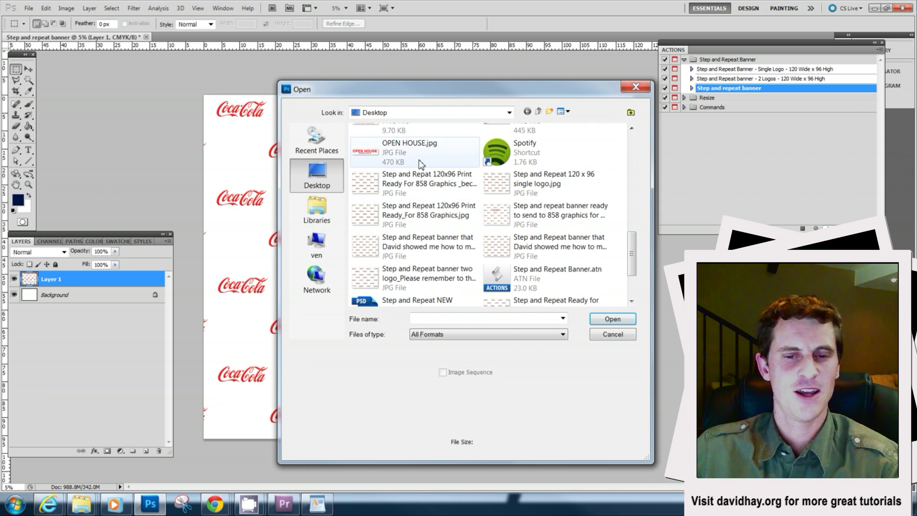
{"action": "left_click", "coordinate": [632, 320]}
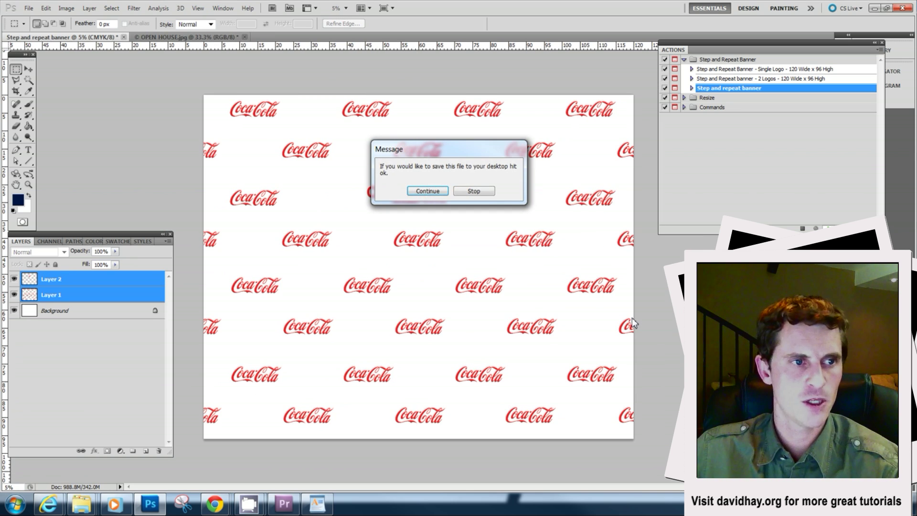
{"action": "left_click", "coordinate": [472, 191]}
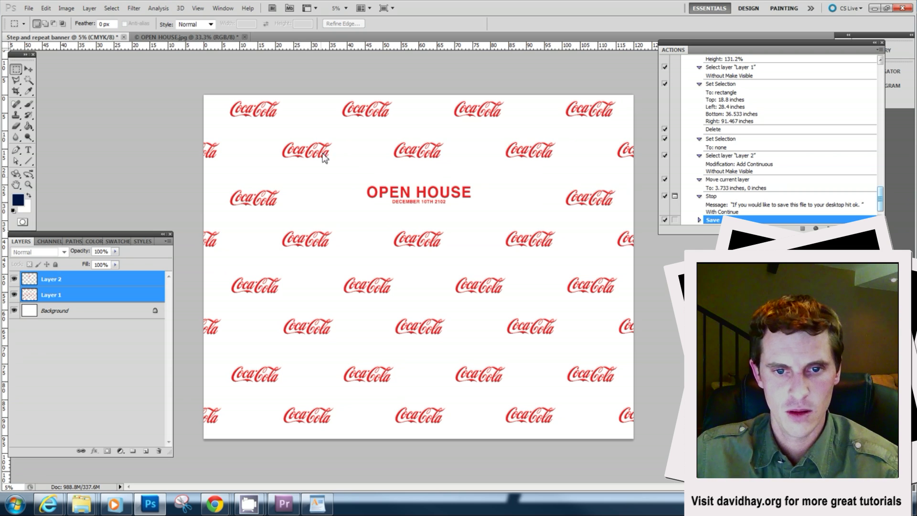
Free-transform the OPEN HOUSE logo to about 152%, reposition it, stretch it taller, and apply
{"action": "left_click", "coordinate": [121, 279]}
{"action": "right_click", "coordinate": [412, 186]}
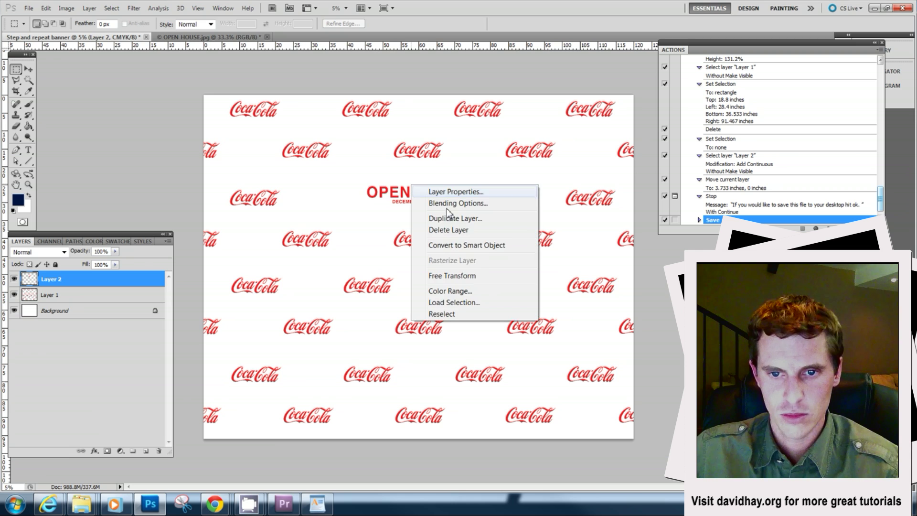
{"action": "left_click", "coordinate": [482, 275]}
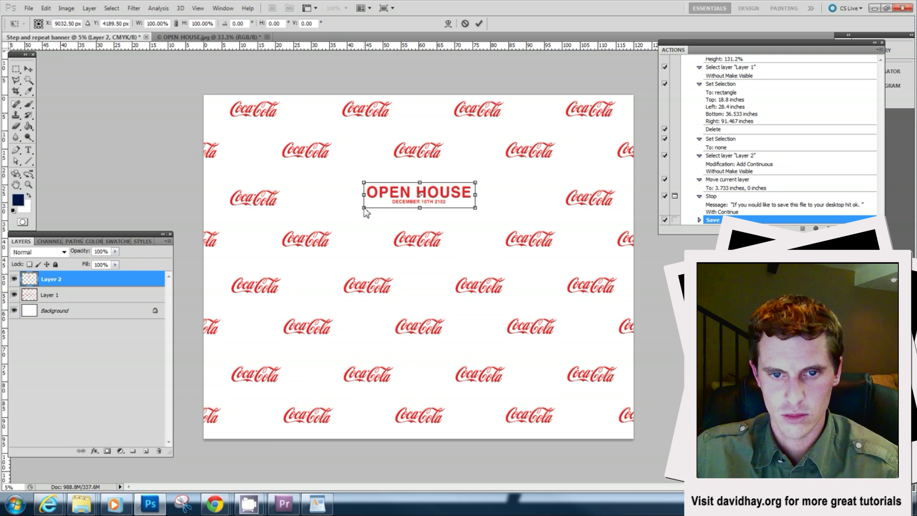
{"action": "left_click_drag", "start_coordinate": [364, 207], "coordinate": [308, 229]}
{"action": "left_click_drag", "start_coordinate": [379, 204], "coordinate": [407, 205]}
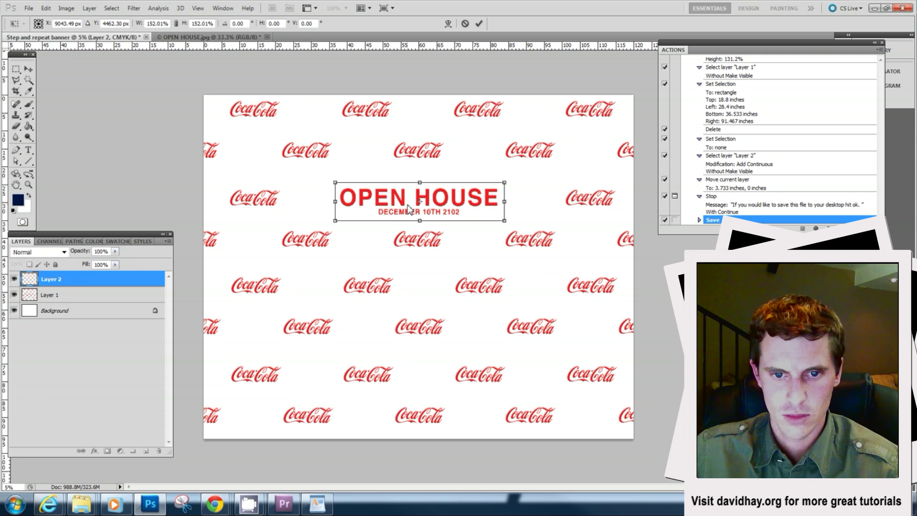
{"action": "mouse_move", "coordinate": [505, 185]}
{"action": "left_mouse_down"}
{"action": "mouse_move", "coordinate": [519, 182]}
{"action": "mouse_move", "coordinate": [487, 187]}
{"action": "left_mouse_up"}
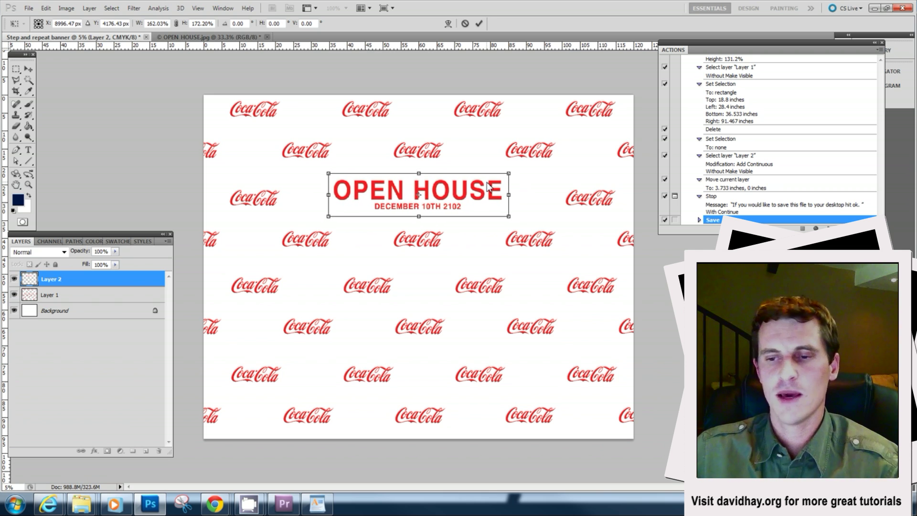
{"action": "left_click", "coordinate": [29, 69]}
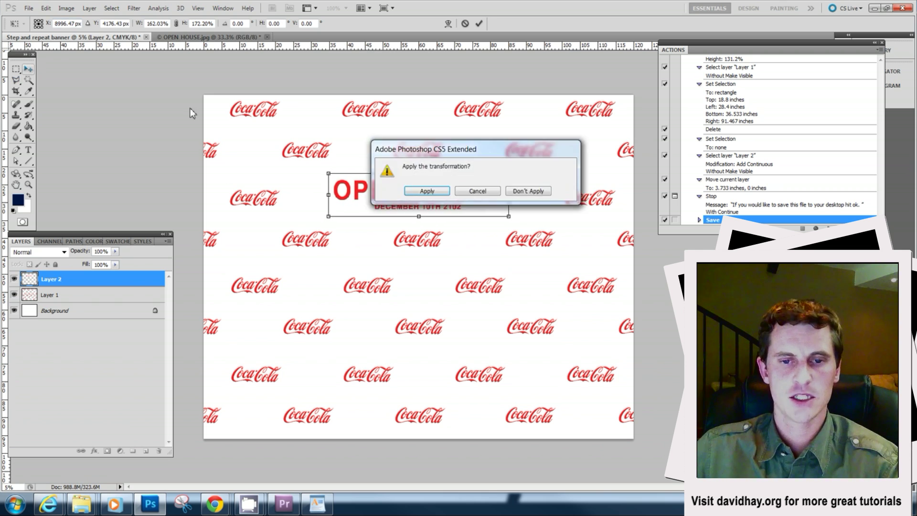
{"action": "left_click", "coordinate": [427, 191]}
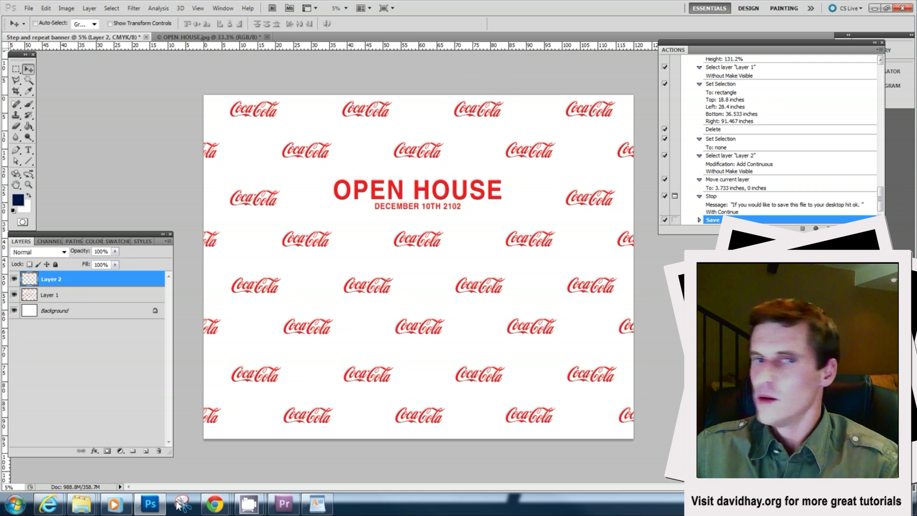
{"action": "left_click", "coordinate": [364, 443]}
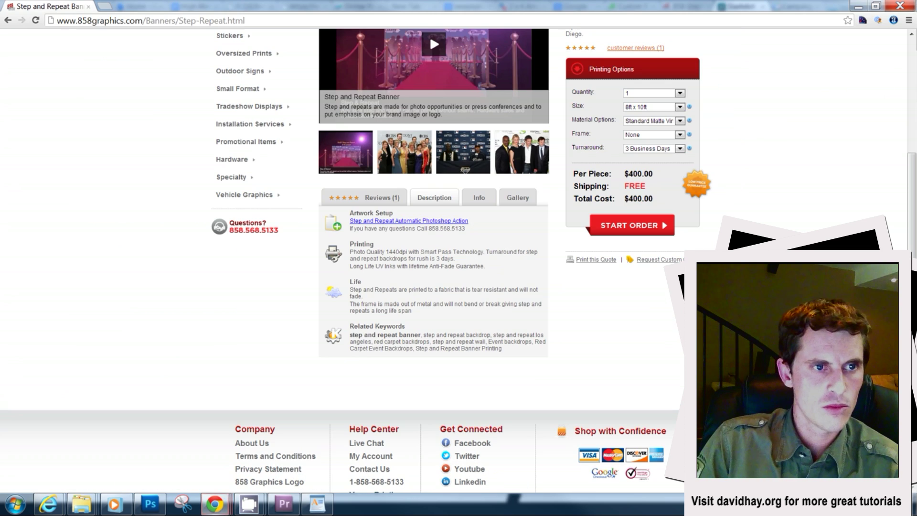
{"action": "left_click", "coordinate": [394, 20]}
{"action": "type", "text": "ww"}
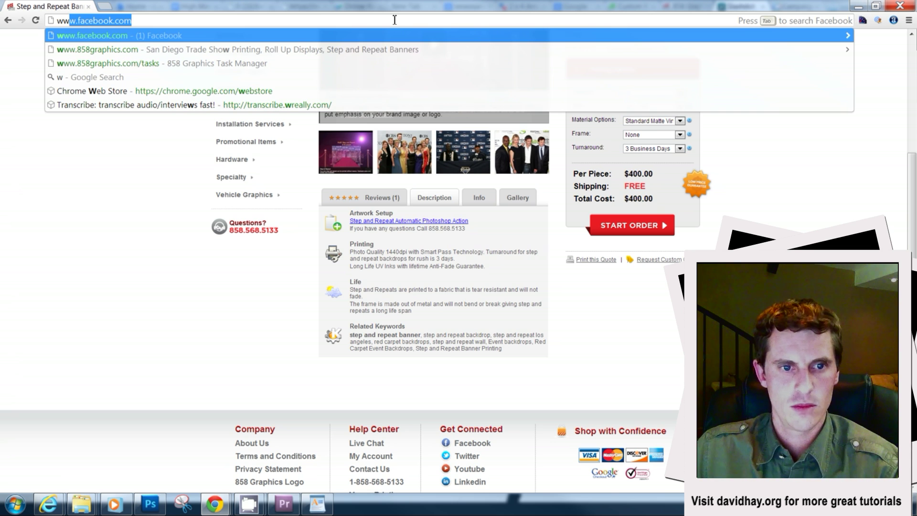
{"action": "type", "text": "w"}
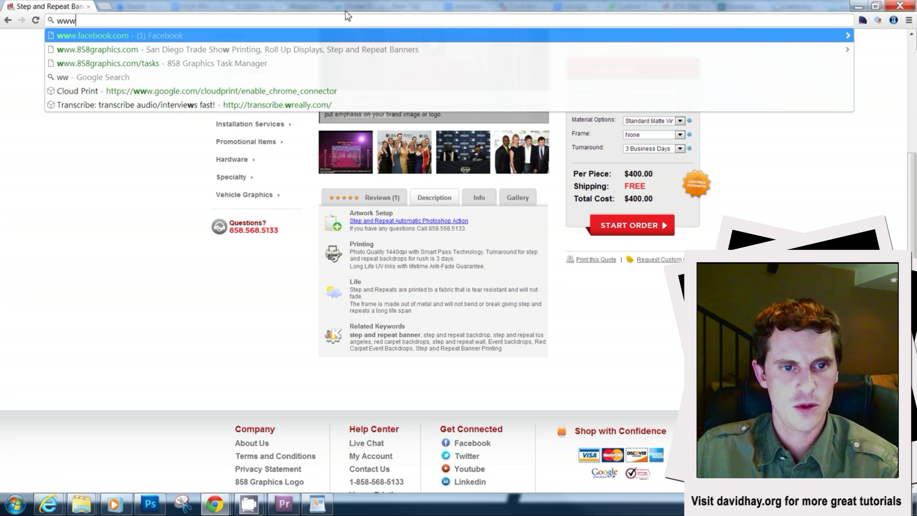
{"action": "type", "text": ".858graphics.com"}
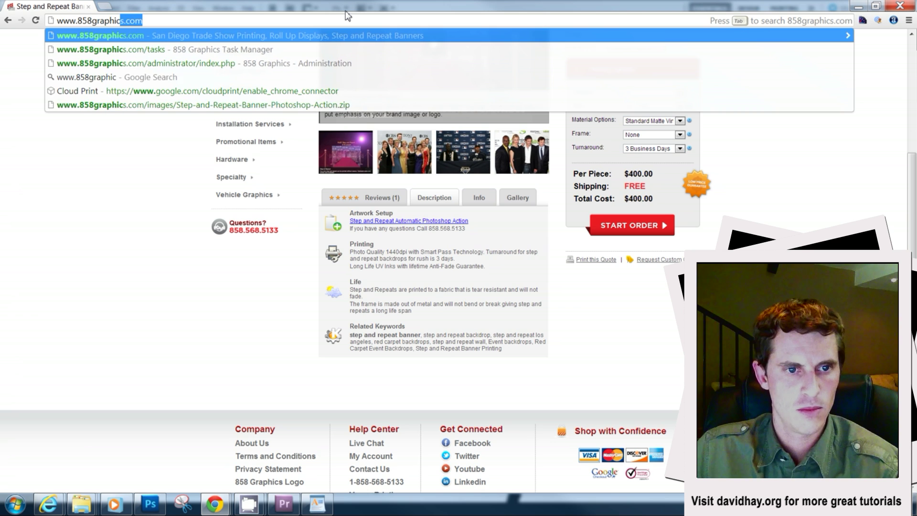
{"action": "key", "text": "Return"}
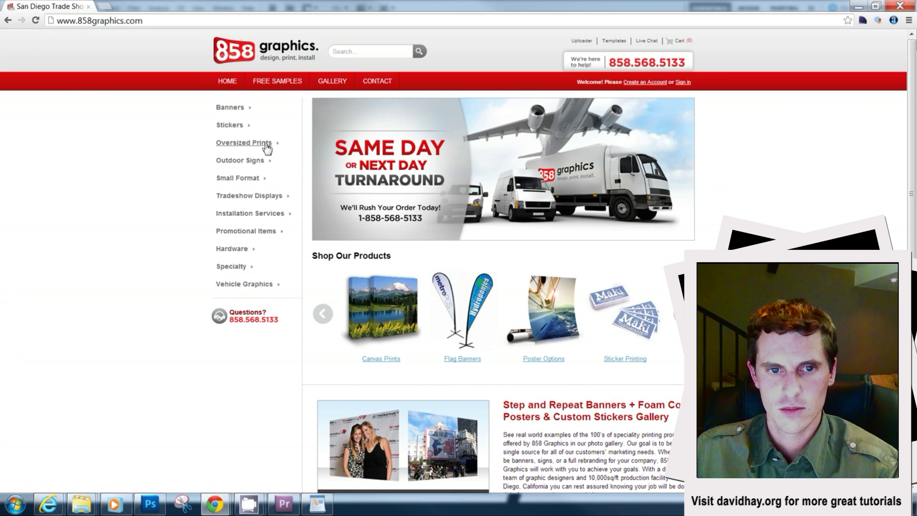
Go to Banners > Step and Repeats and download the Step and Repeat Automatic Photoshop Action
{"action": "left_click", "coordinate": [261, 145]}
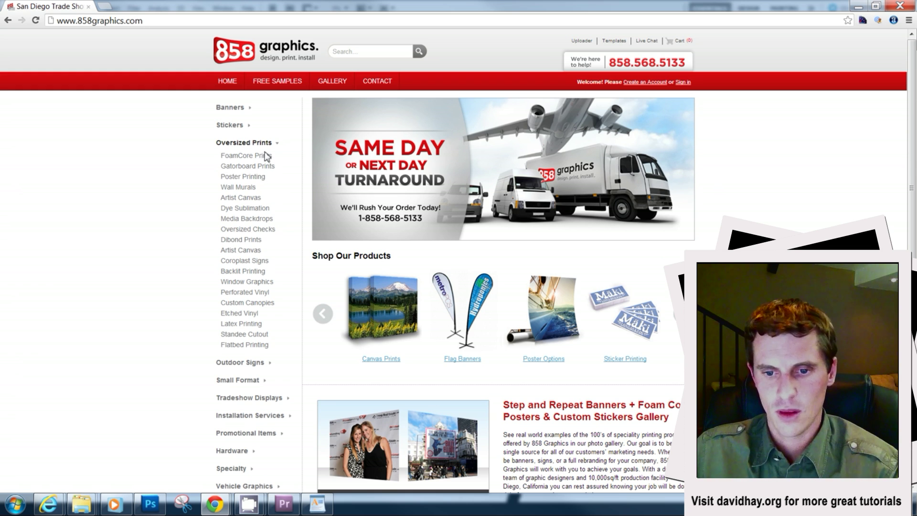
{"action": "left_click", "coordinate": [249, 107]}
{"action": "left_click", "coordinate": [256, 132]}
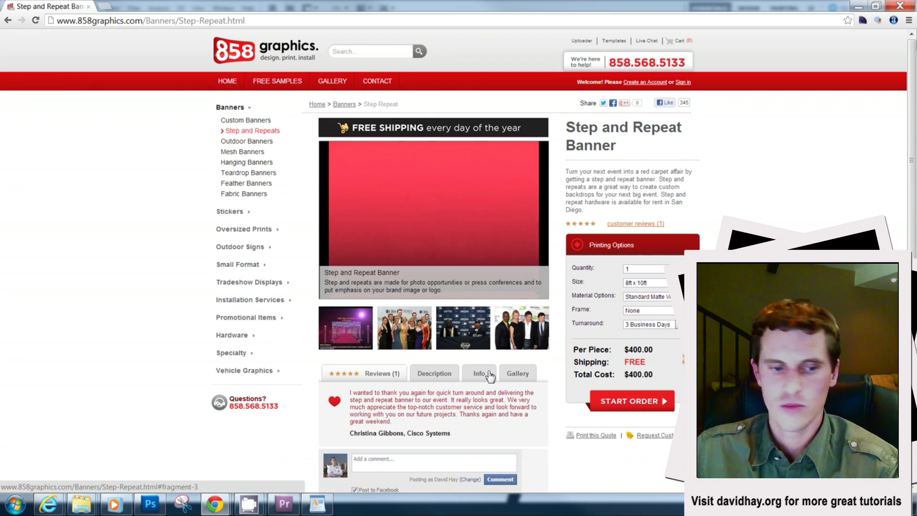
{"action": "left_click", "coordinate": [490, 376]}
{"action": "left_click", "coordinate": [434, 374]}
{"action": "scroll", "coordinate": [434, 375], "scroll_direction": "down", "scroll_amount": 1}
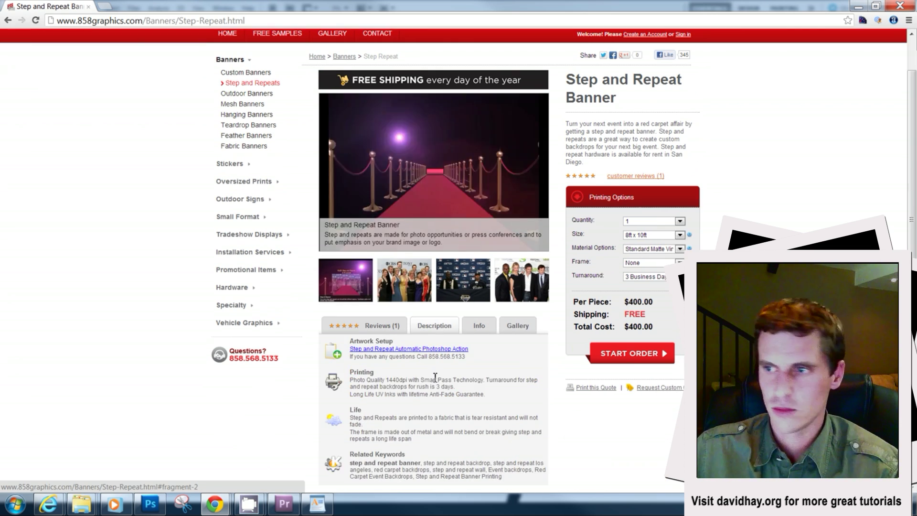
{"action": "left_click", "coordinate": [441, 350]}
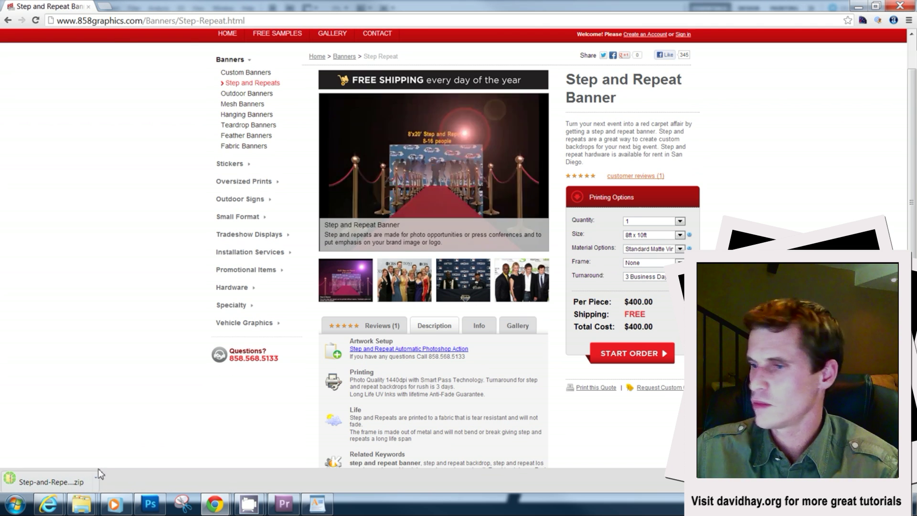
Show the downloaded action zip in its Downloads folder
{"action": "left_click", "coordinate": [98, 475]}
{"action": "left_click", "coordinate": [124, 447]}
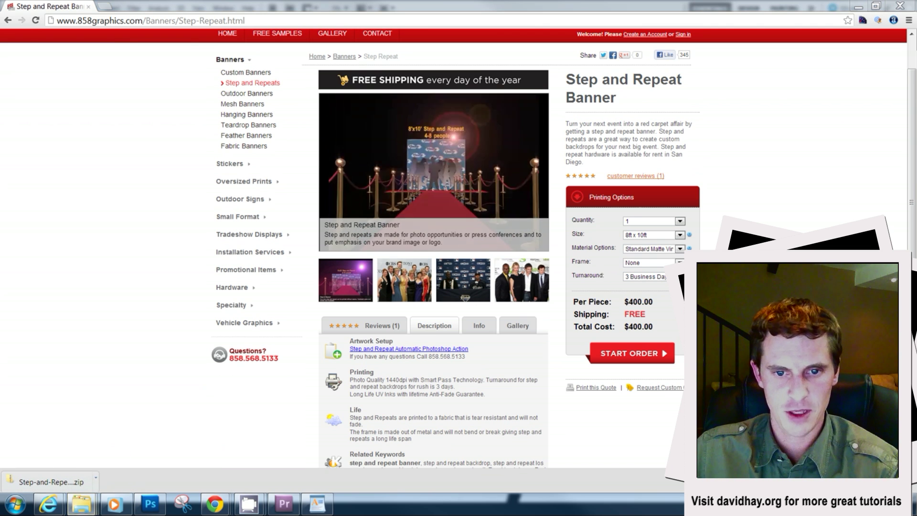
{"action": "left_click", "coordinate": [99, 485]}
{"action": "left_click", "coordinate": [125, 456]}
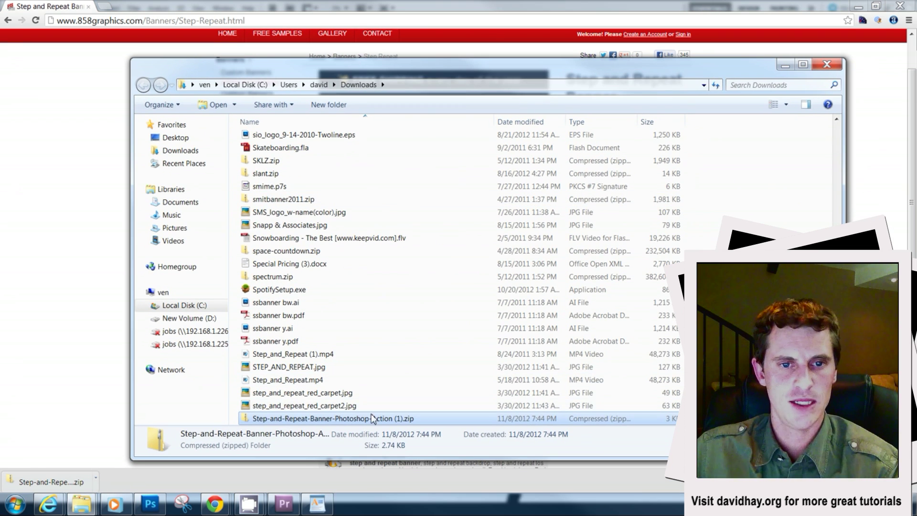
Extract the action zip and open Step and Repeat Banner.atn to load it into Photoshop
{"action": "right_click", "coordinate": [373, 418]}
{"action": "left_click", "coordinate": [422, 233]}
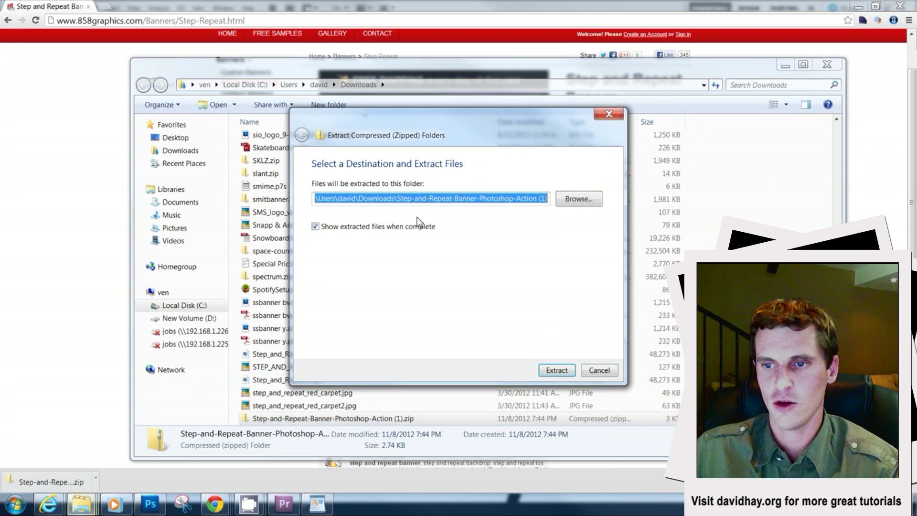
{"action": "left_click", "coordinate": [555, 371]}
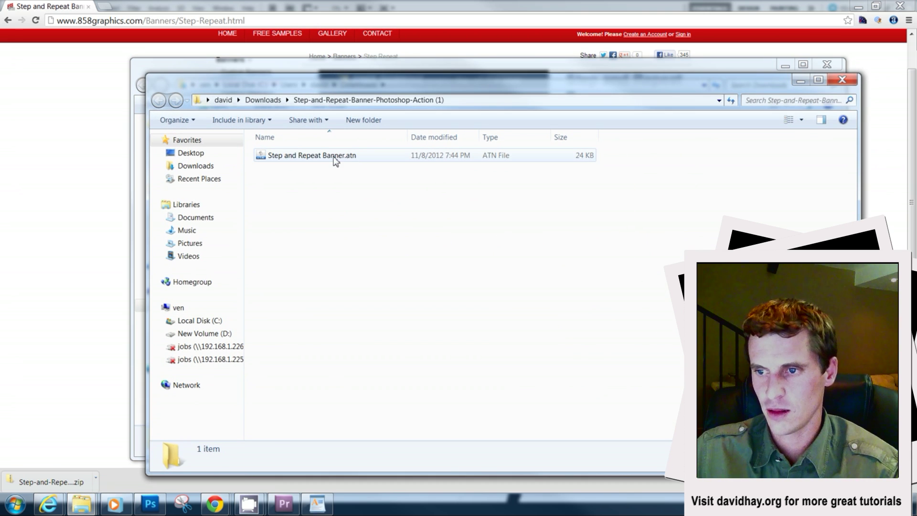
{"action": "double_click", "coordinate": [336, 156]}
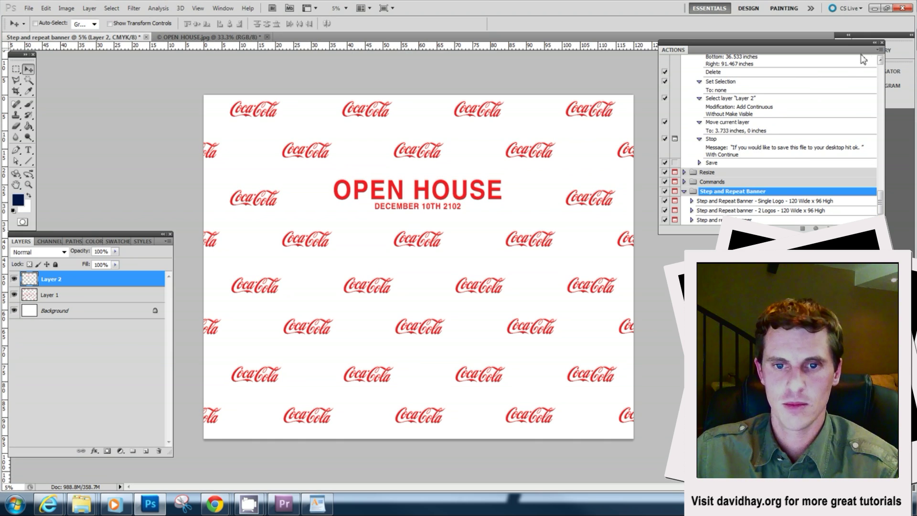
Close the Actions panel and quit Photoshop without saving the banner or OPEN HOUSE.jpg
{"action": "left_click", "coordinate": [685, 191]}
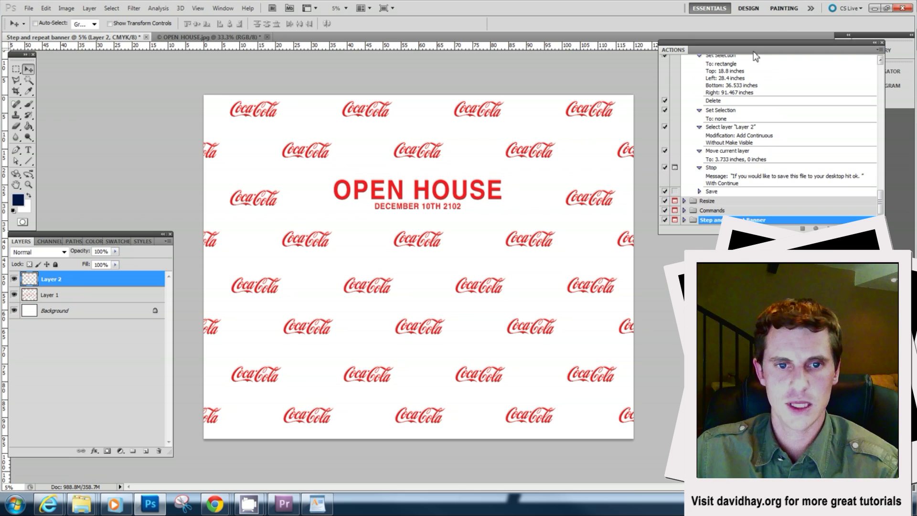
{"action": "left_click", "coordinate": [882, 43]}
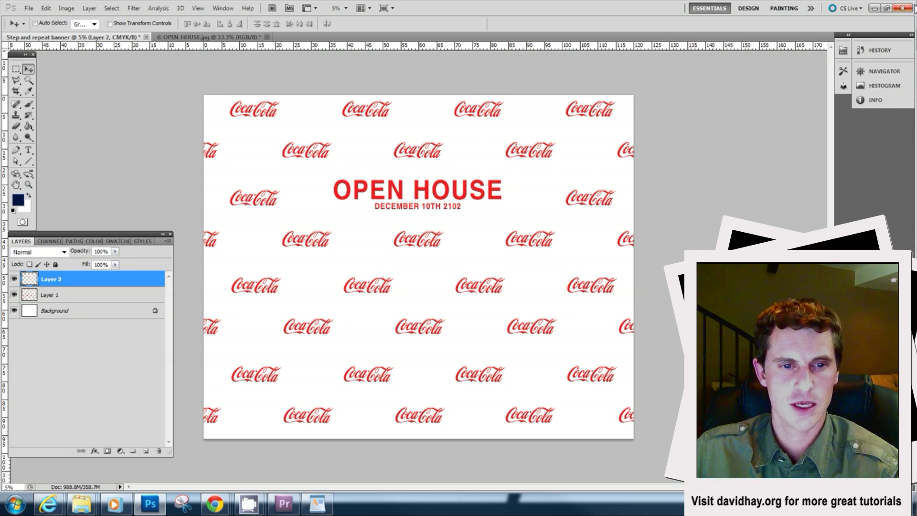
{"action": "left_click", "coordinate": [903, 8]}
{"action": "left_click", "coordinate": [472, 196]}
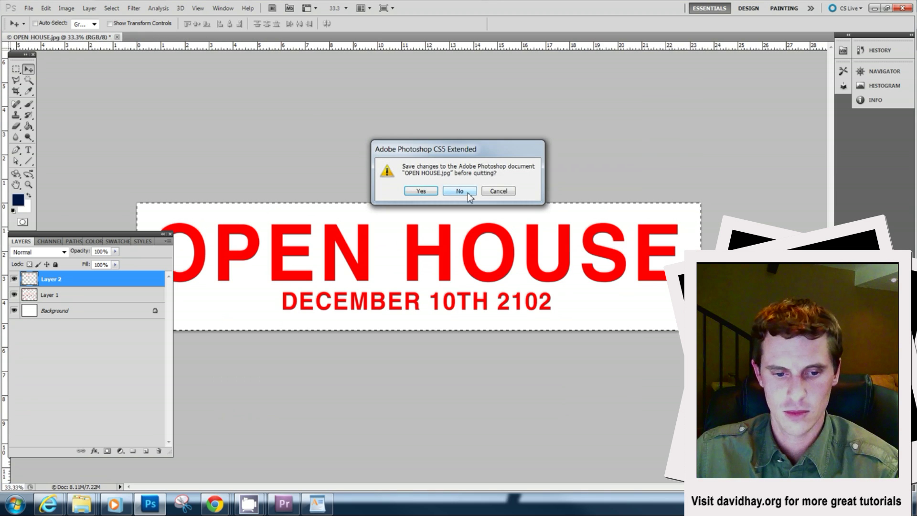
{"action": "left_click", "coordinate": [472, 194]}
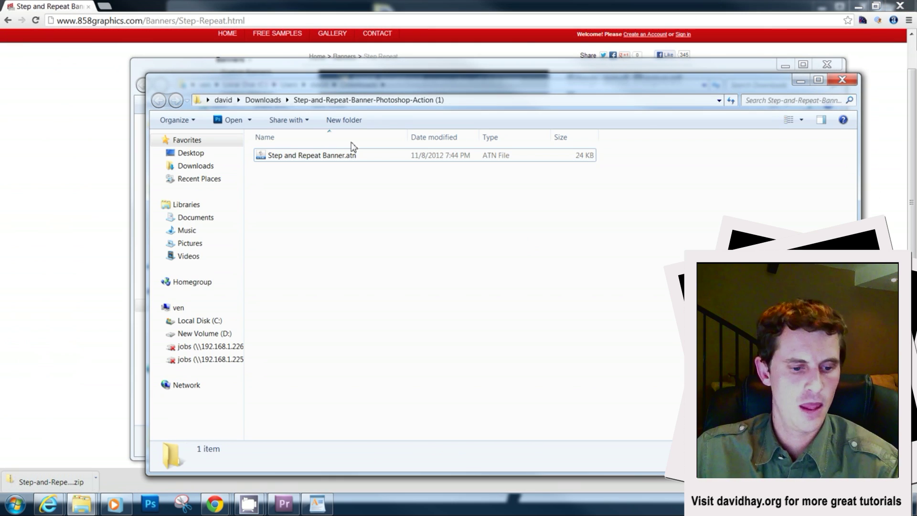
Open Step and Repeat Banner.atn from Explorer to relaunch Photoshop with the action set
{"action": "left_click", "coordinate": [345, 160]}
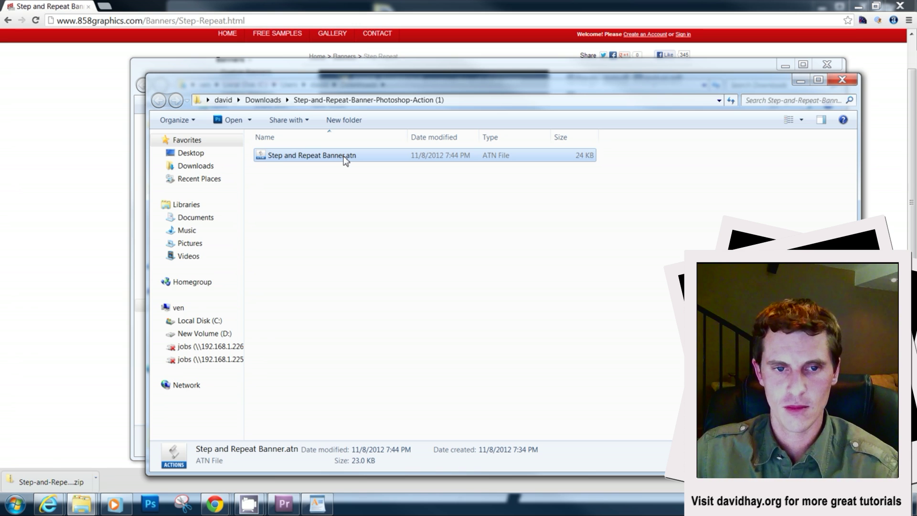
{"action": "double_click", "coordinate": [344, 158]}
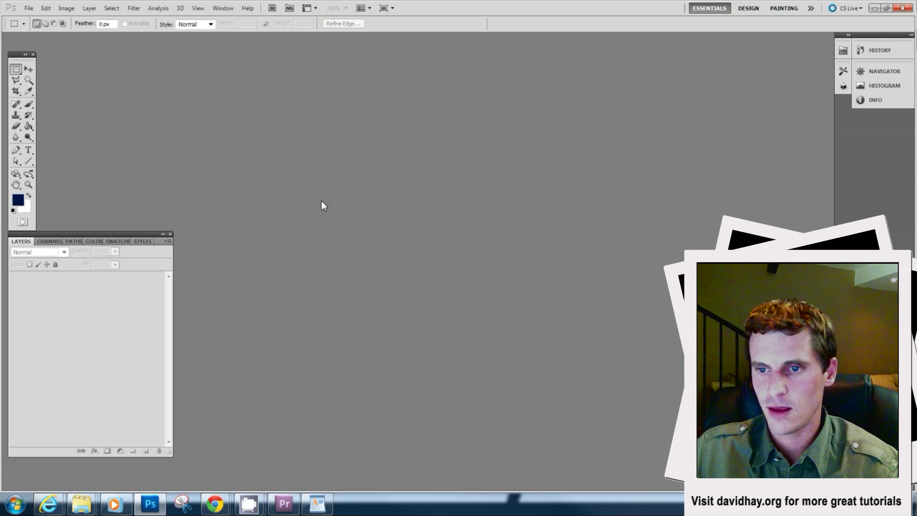
Show the Actions panel and browse the Step and Repeat Banner set's Single Logo and 2 Logos actions
{"action": "left_click", "coordinate": [223, 8]}
{"action": "left_click", "coordinate": [246, 77]}
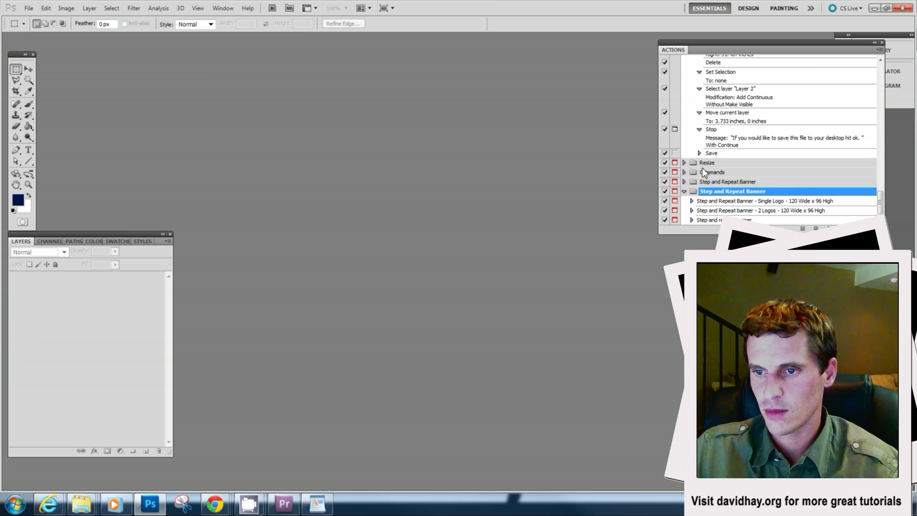
{"action": "left_click", "coordinate": [684, 192]}
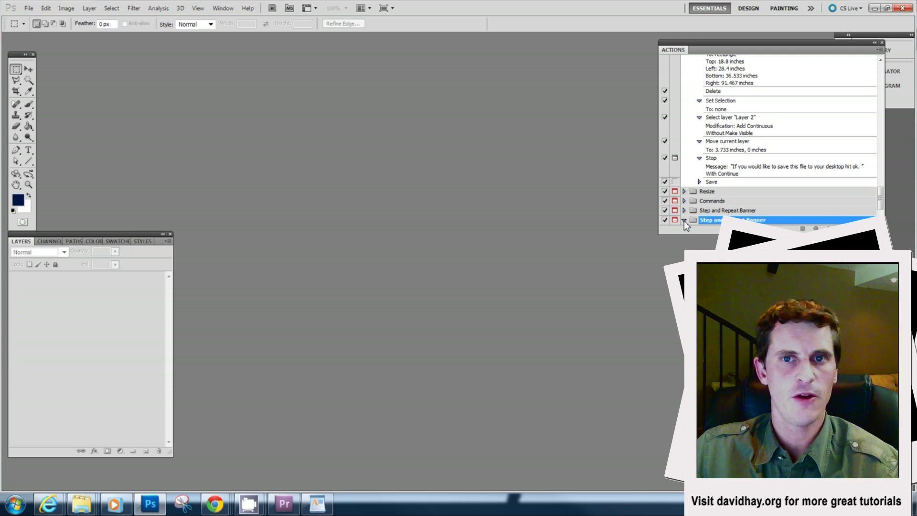
{"action": "scroll", "coordinate": [871, 201], "scroll_direction": "down", "scroll_amount": 1}
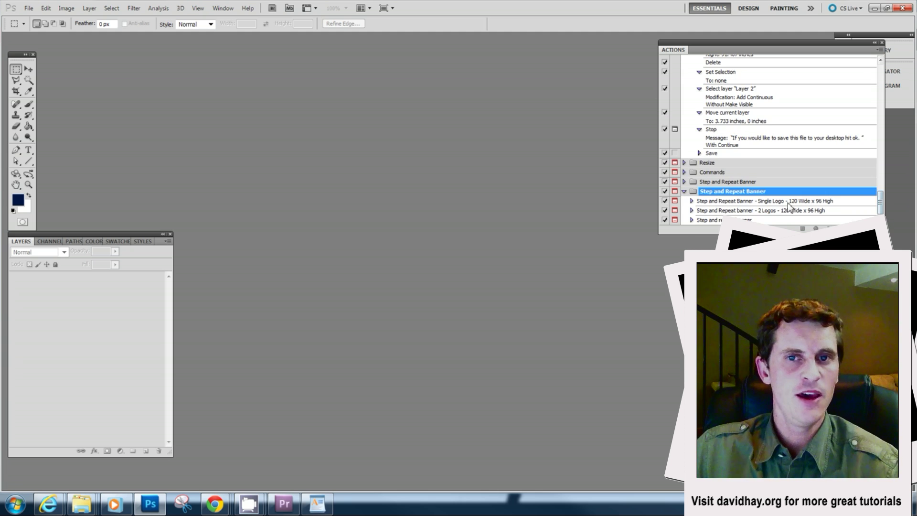
{"action": "left_click", "coordinate": [764, 201]}
{"action": "left_click", "coordinate": [769, 220]}
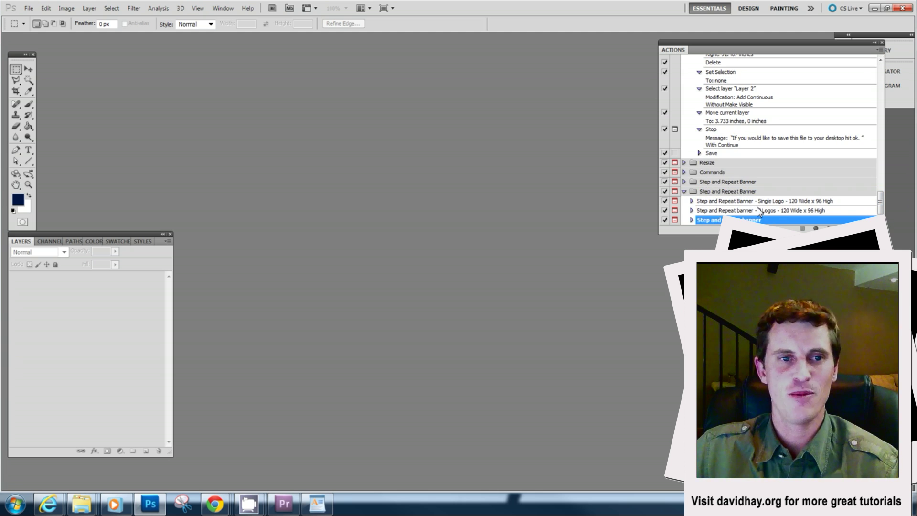